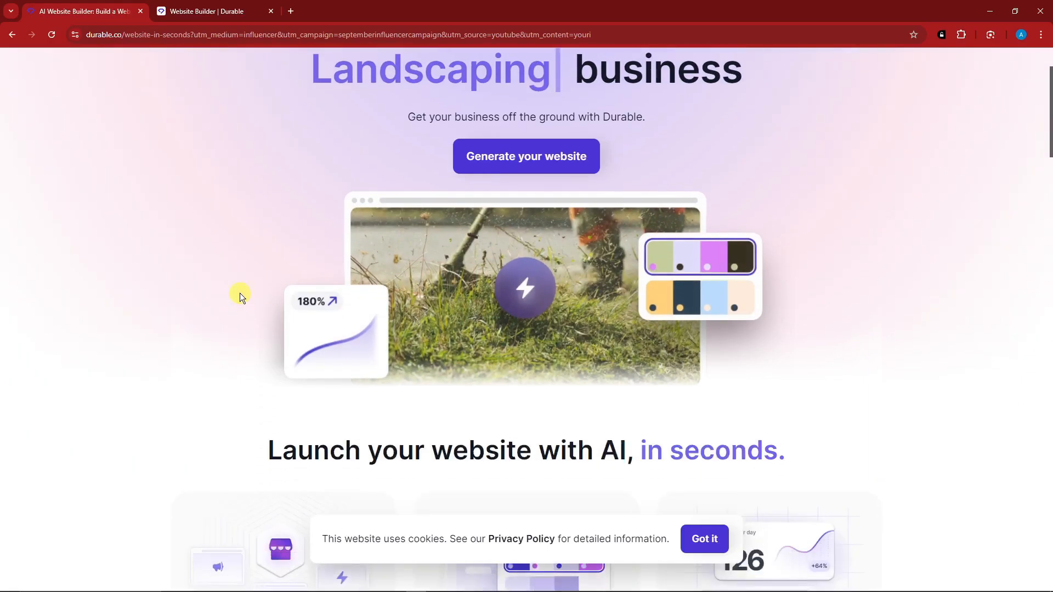
- Review the Durable pricing plans with monthly billing, and expand the full feature comparison of all plans
scroll(240, 296, up, 2)
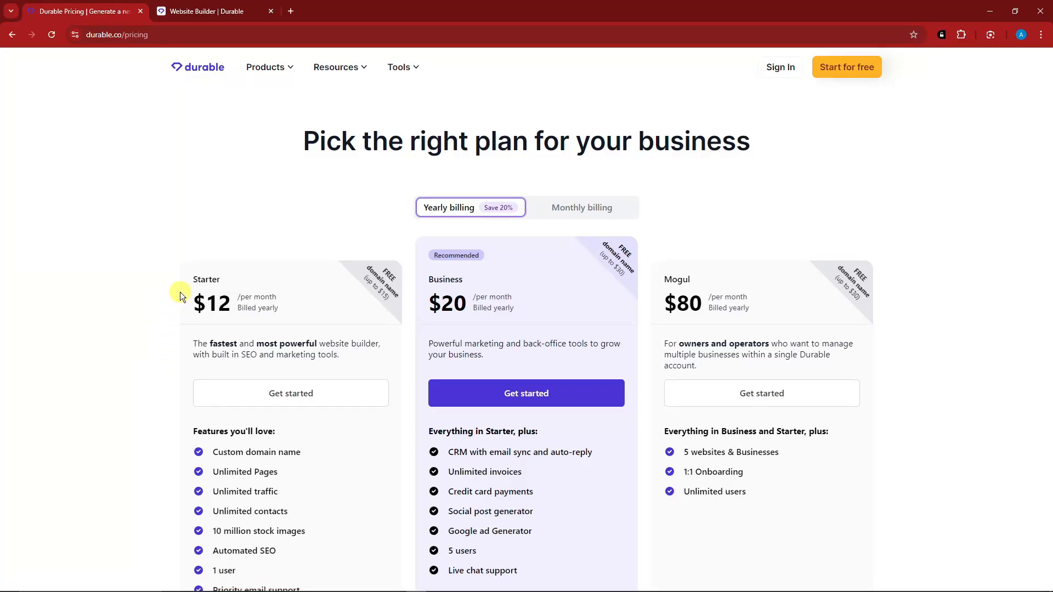
click(593, 212)
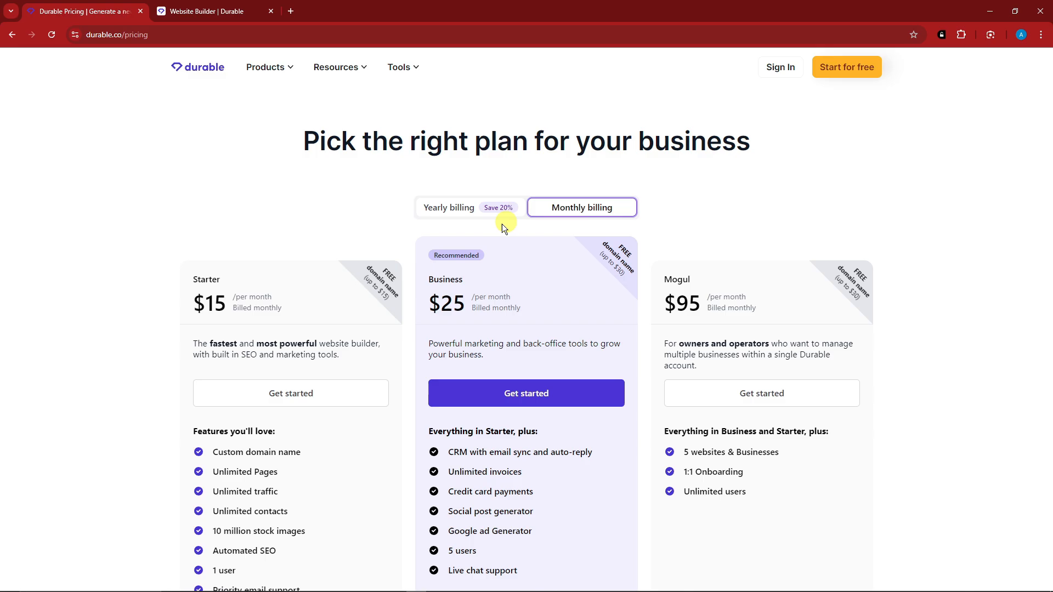
scroll(175, 335, down, 3)
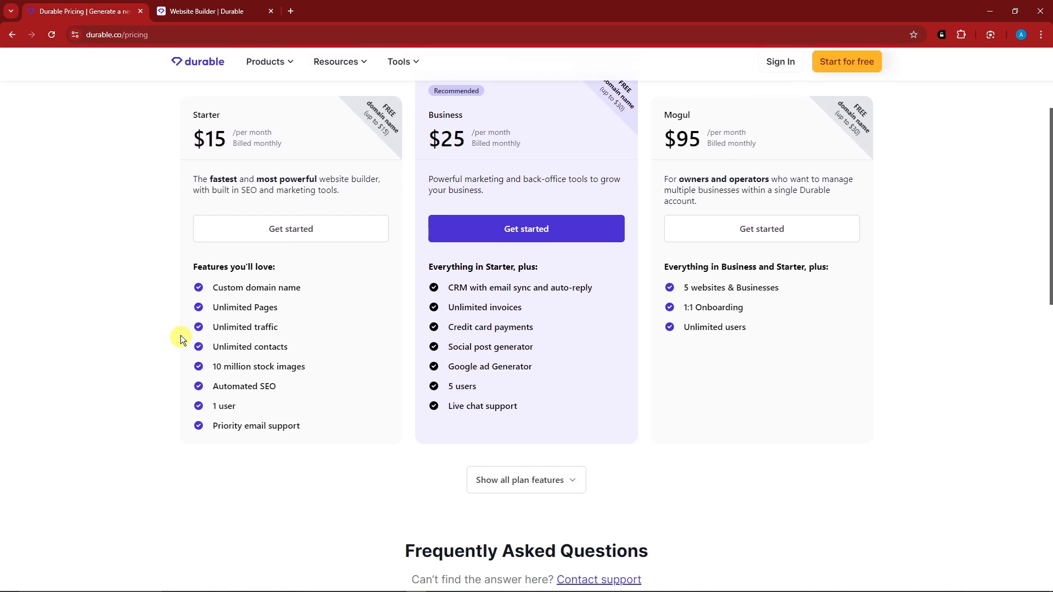
scroll(500, 324, up, 2)
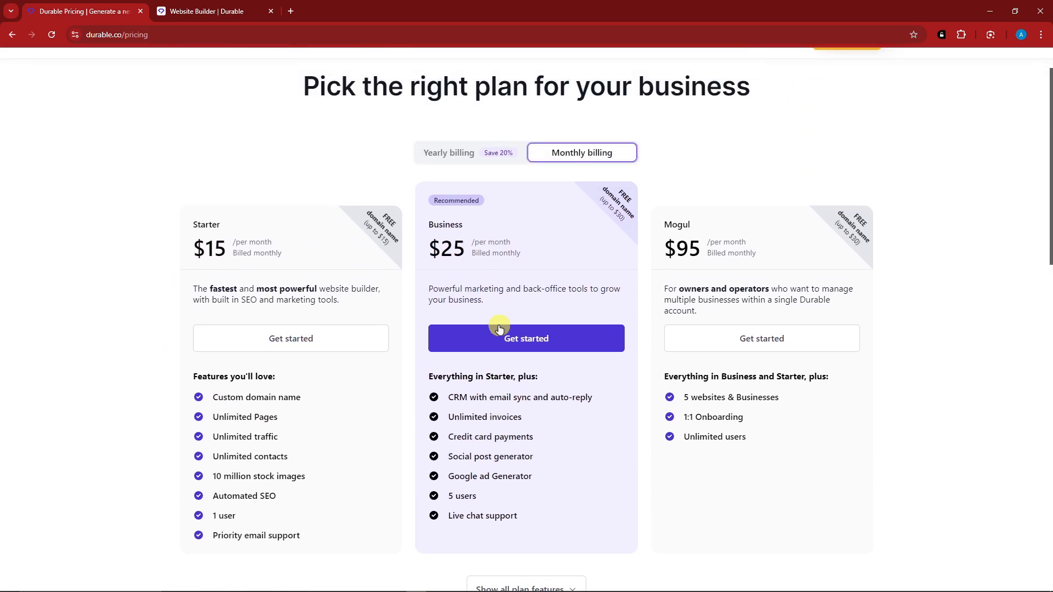
scroll(415, 366, down, 6)
scroll(418, 360, up, 4)
scroll(430, 384, down, 1)
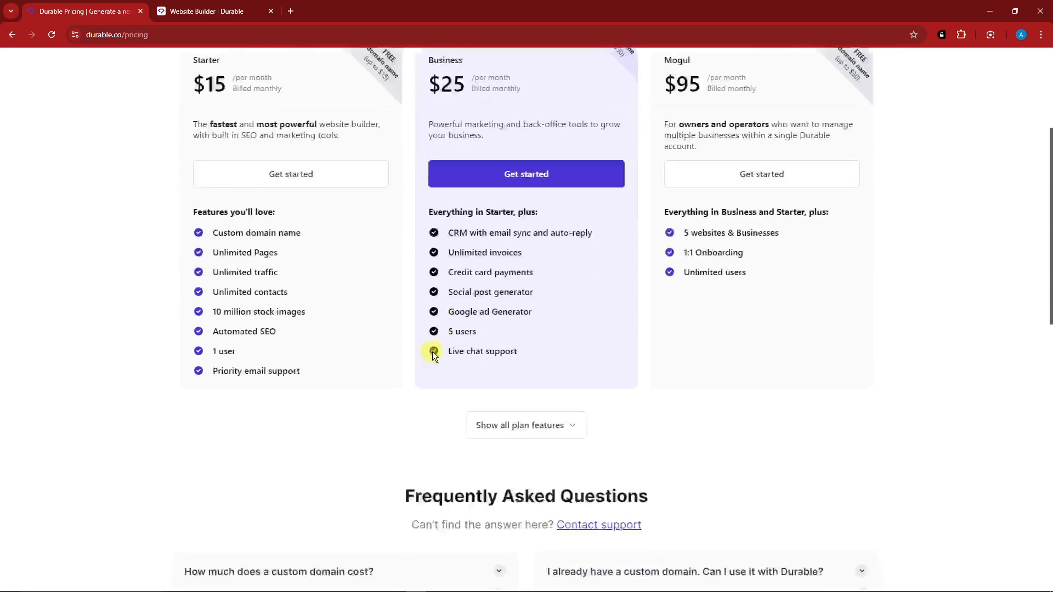
click(560, 425)
scroll(450, 402, down, 8)
scroll(351, 390, up, 9)
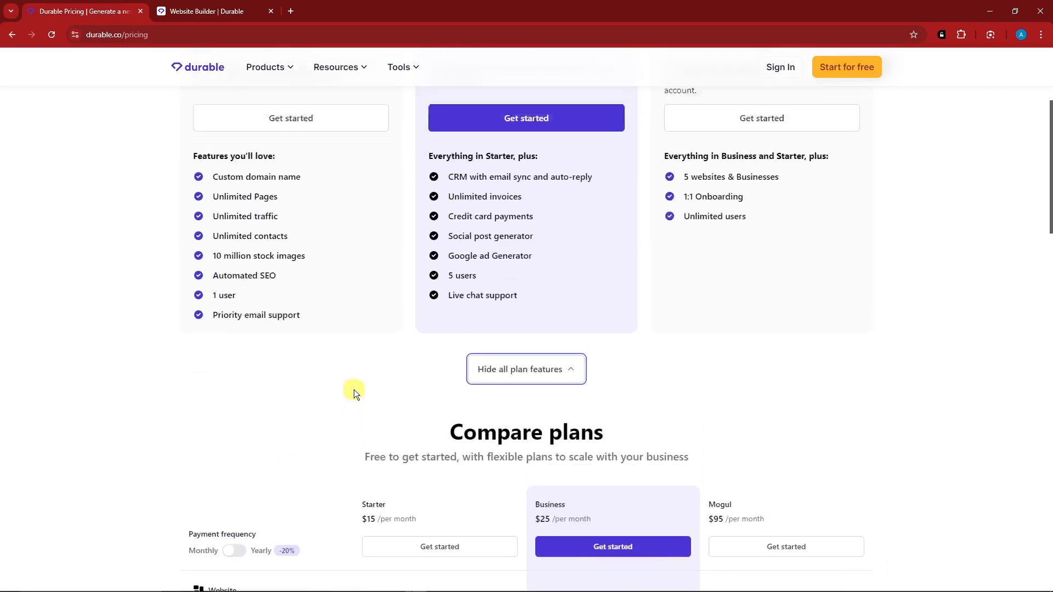
scroll(356, 384, up, 6)
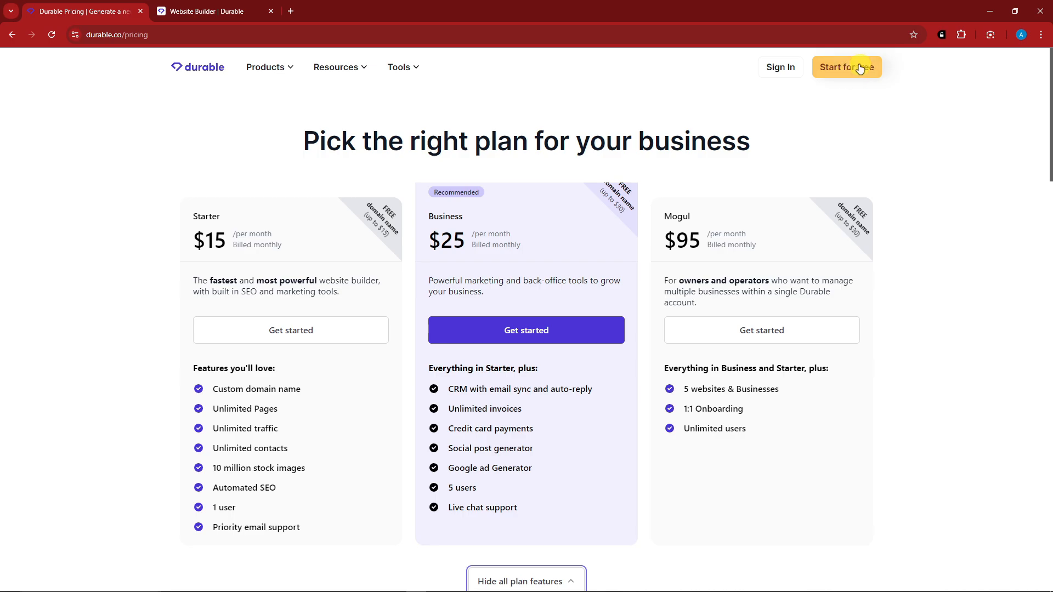
- Start a free website, enter Personal Training as the business type, and accept the suggested location
click(860, 68)
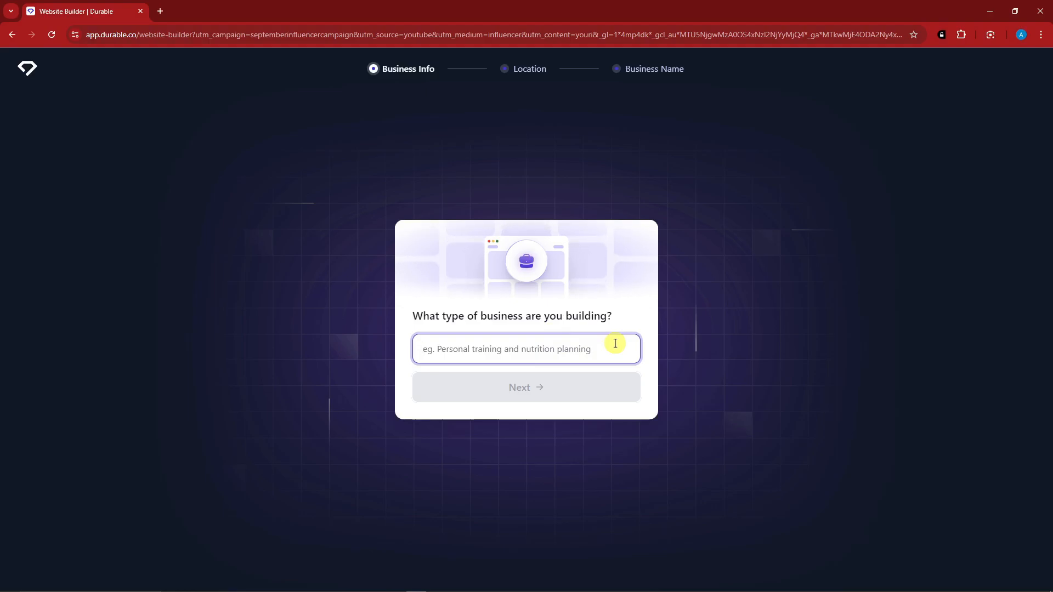
text(Personal Training)
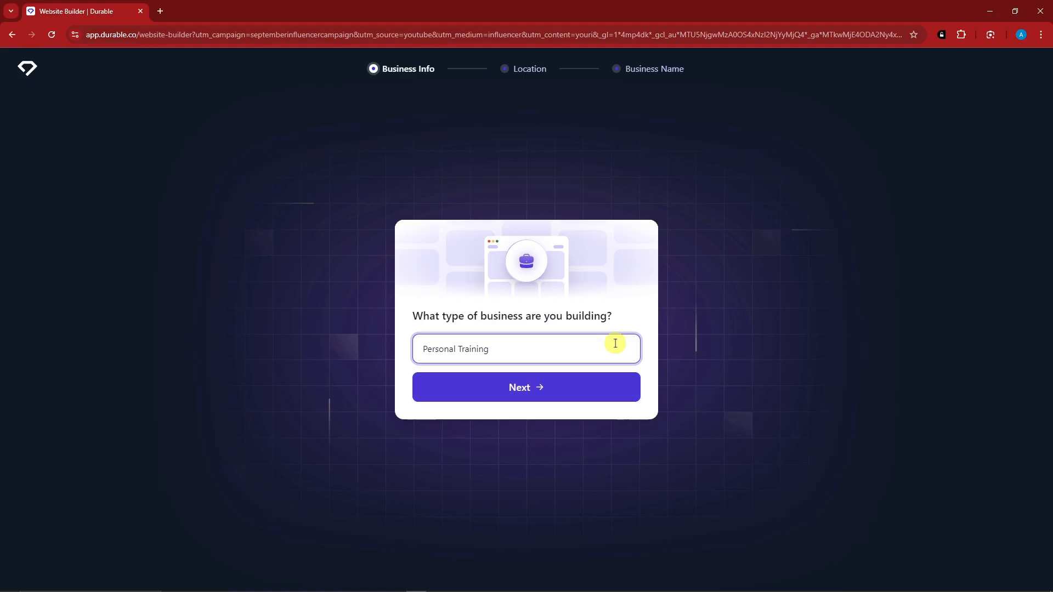
click(555, 383)
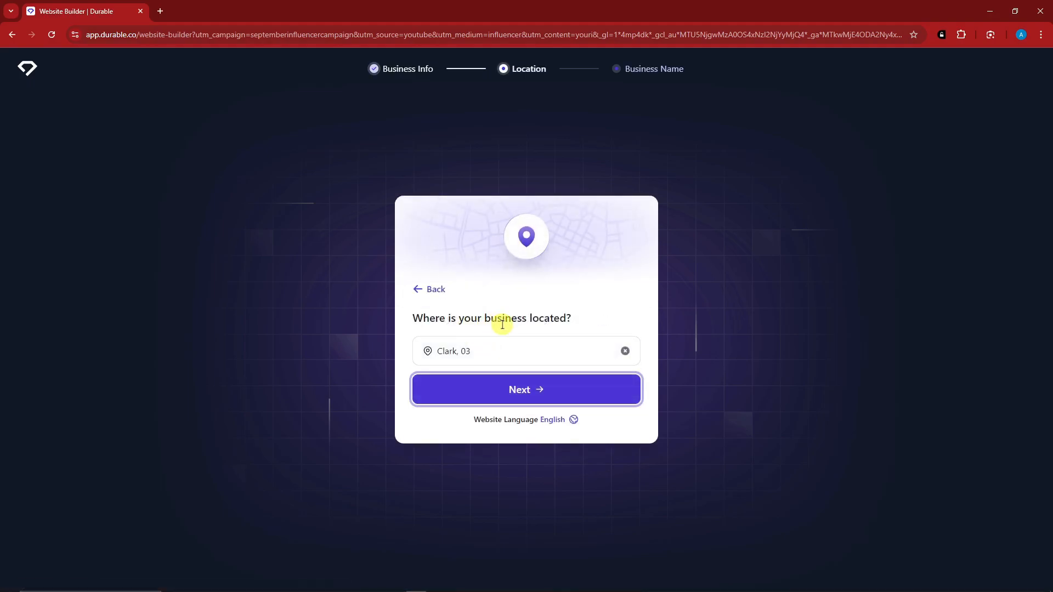
click(553, 391)
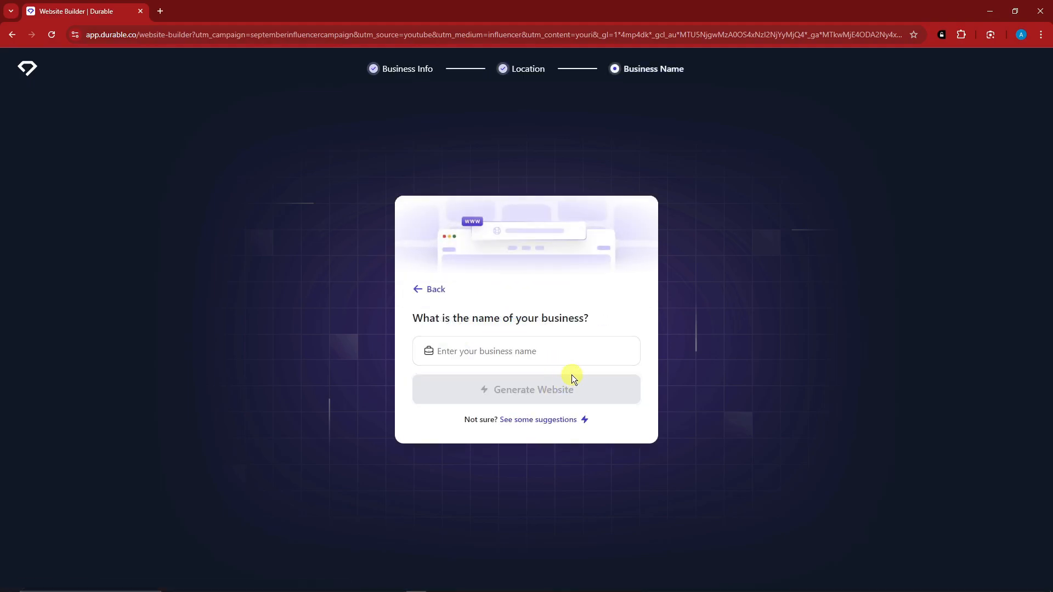
- Name the business Tutorialboxx Fitness and generate the website
click(516, 352)
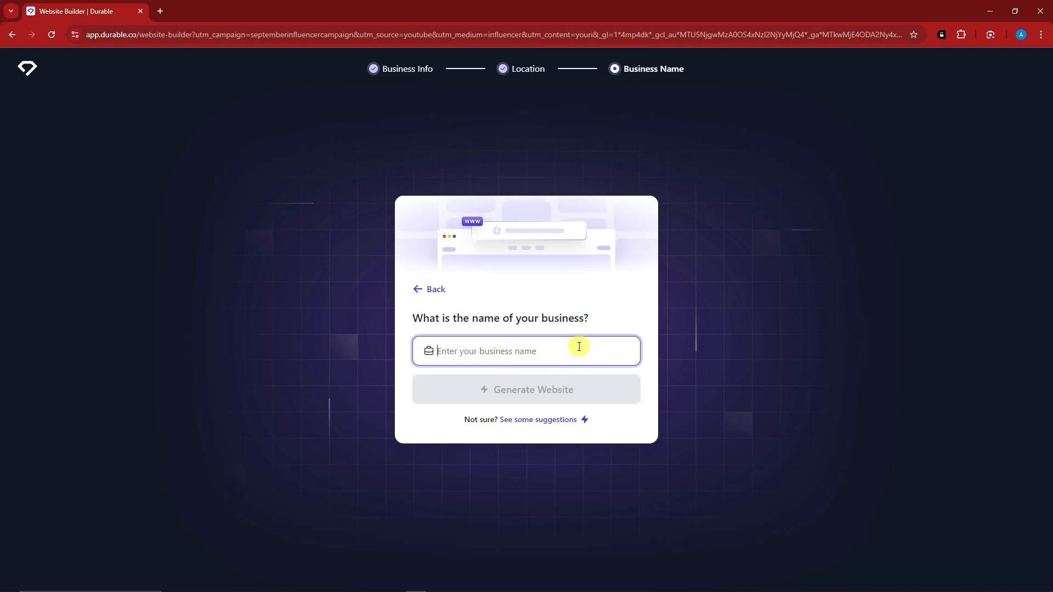
text(Tutorialboxx Fitness)
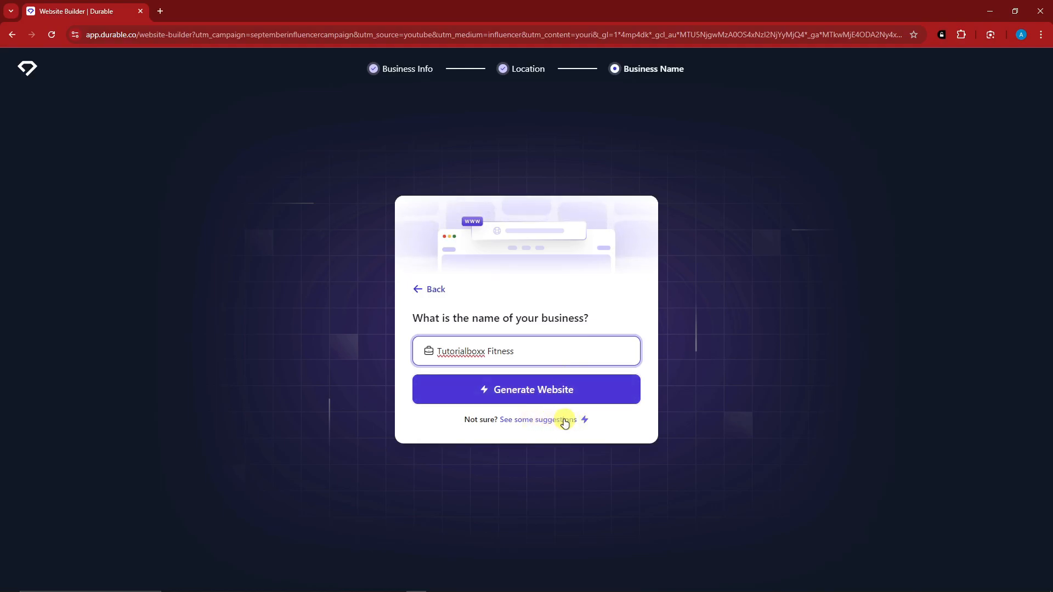
drag(519, 351, 545, 353)
click(545, 352)
click(545, 352)
click(546, 386)
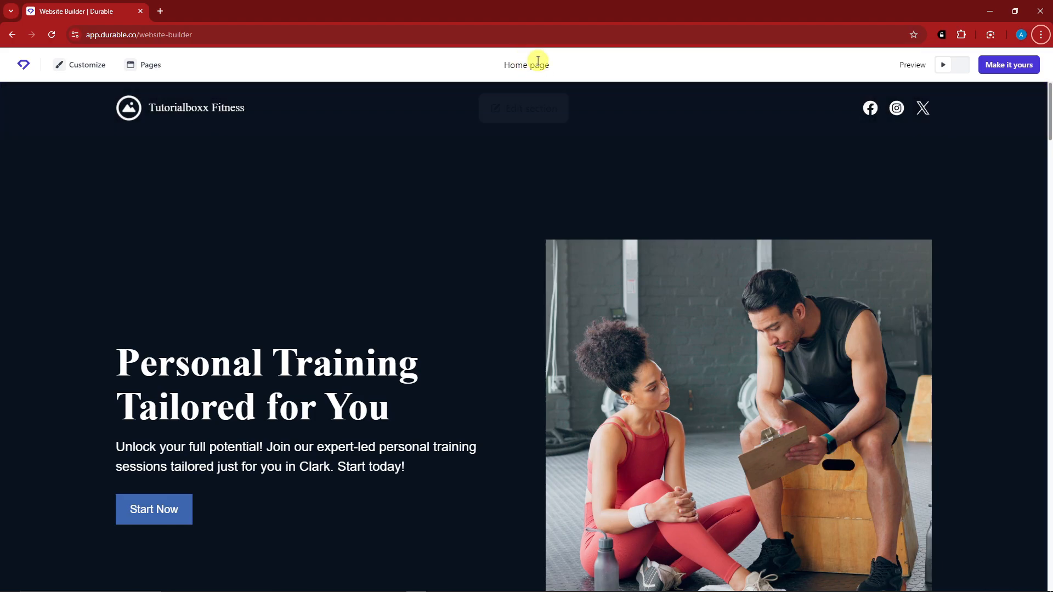
- Claim the generated website through "Make it yours" and dismiss the "Publish your website" banner in the builder
click(557, 100)
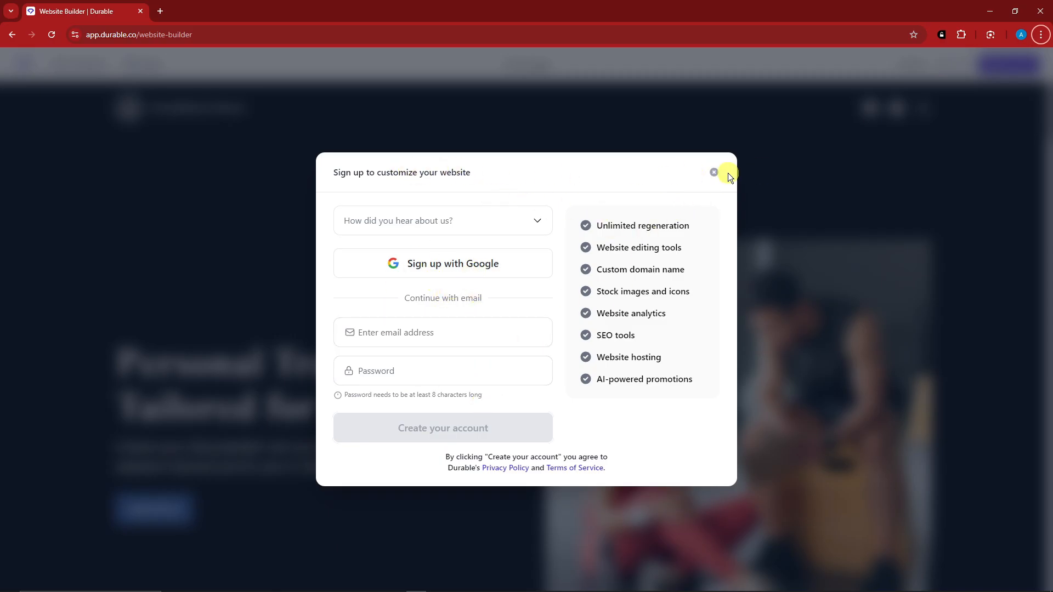
click(714, 173)
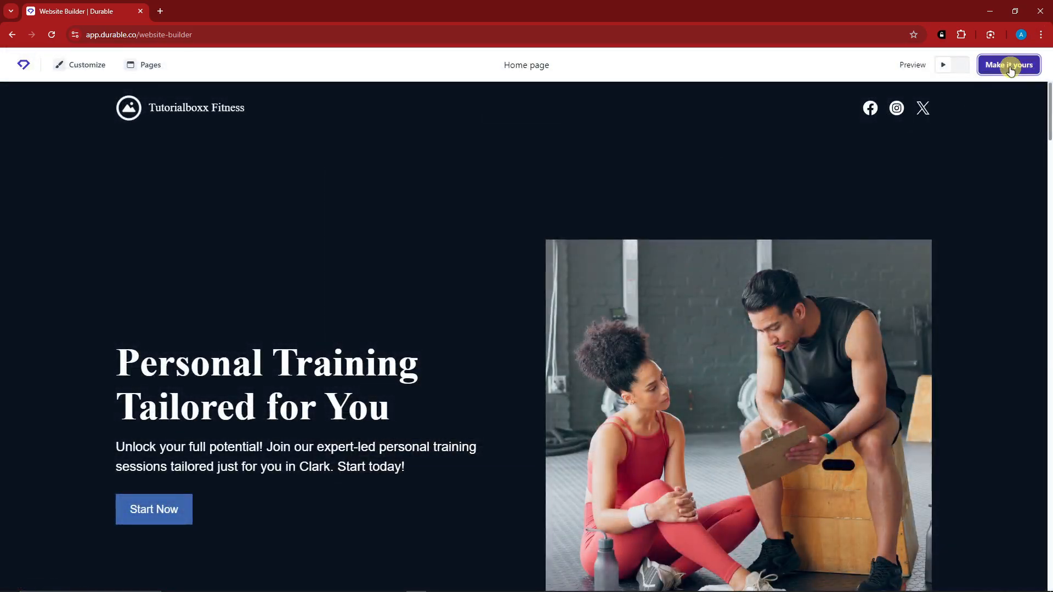
click(1010, 66)
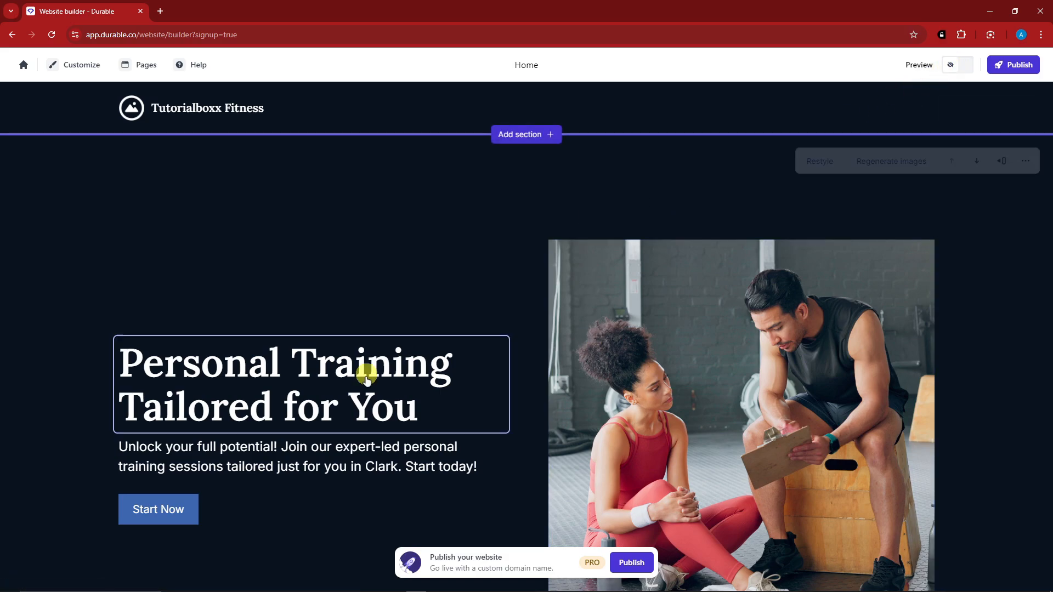
mouse_move(608, 561)
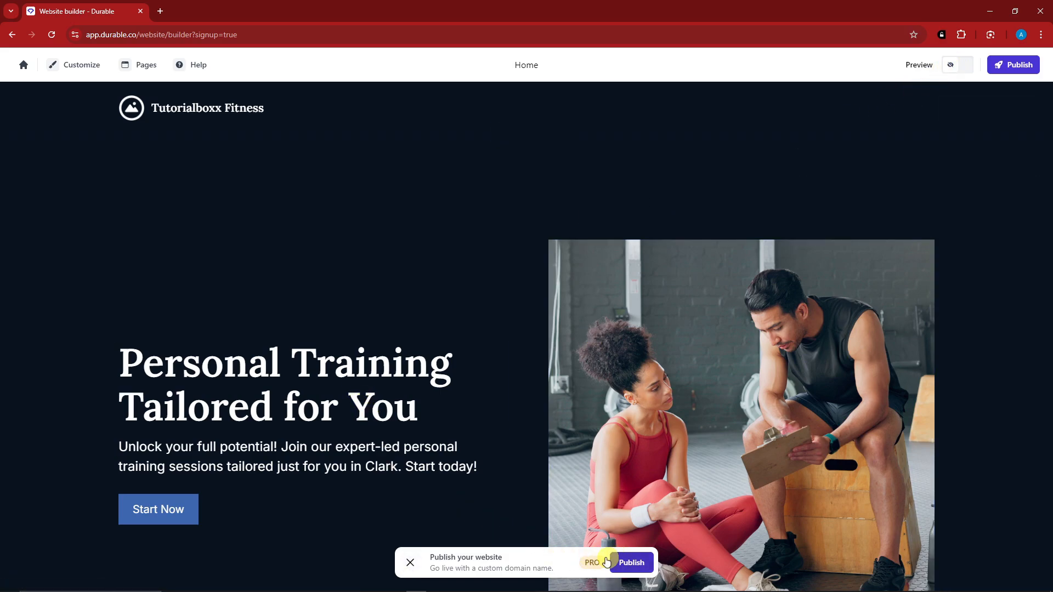
click(411, 563)
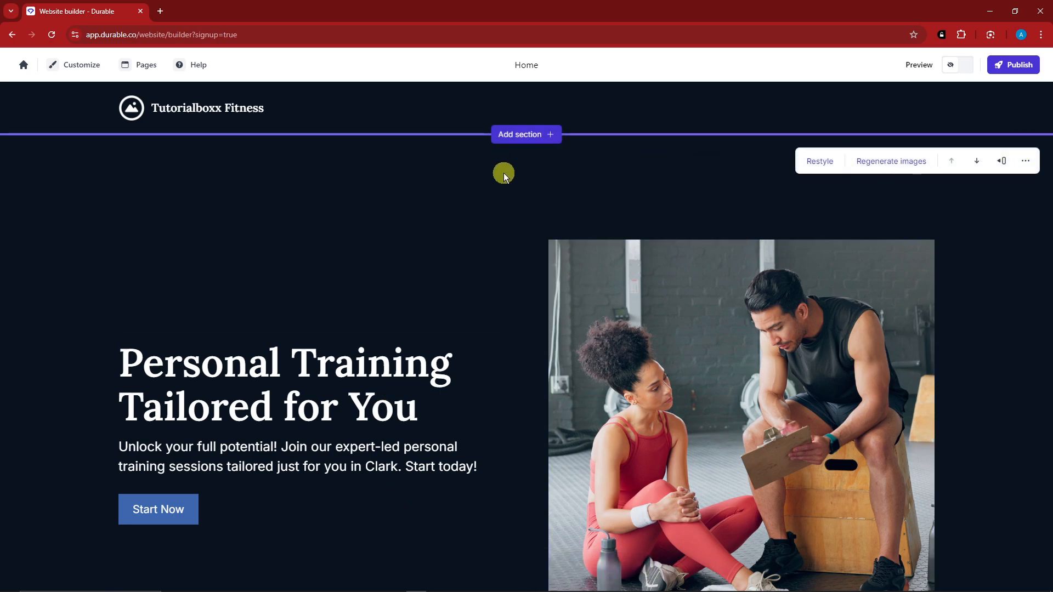
- Look through the generated home page's sections, including the services, testimonials and pricing options, and return to its beginning
scroll(538, 277, down, 3)
scroll(456, 332, up, 3)
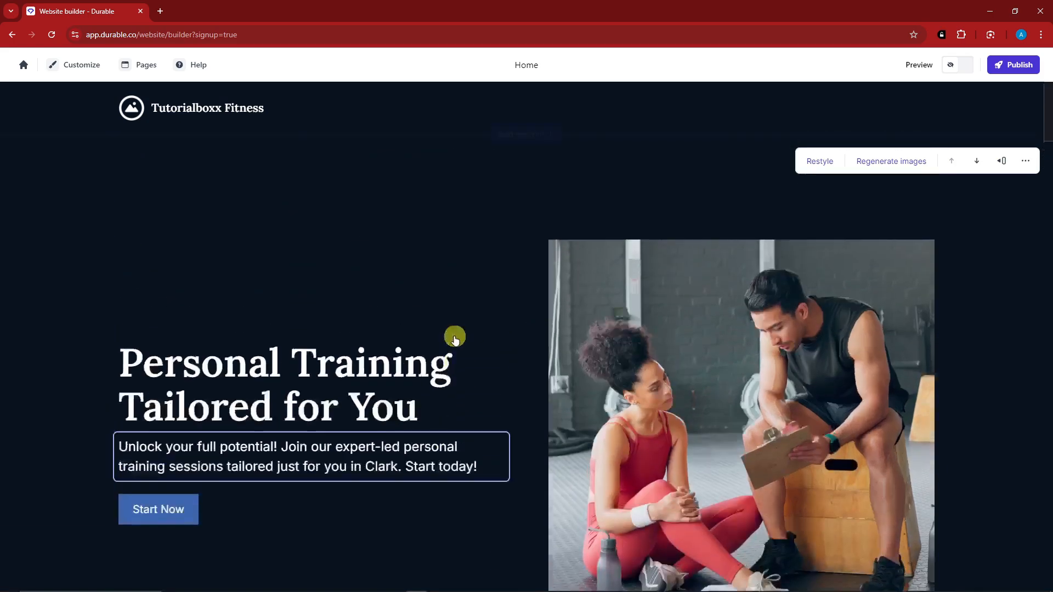
scroll(456, 335, down, 5)
scroll(458, 330, up, 5)
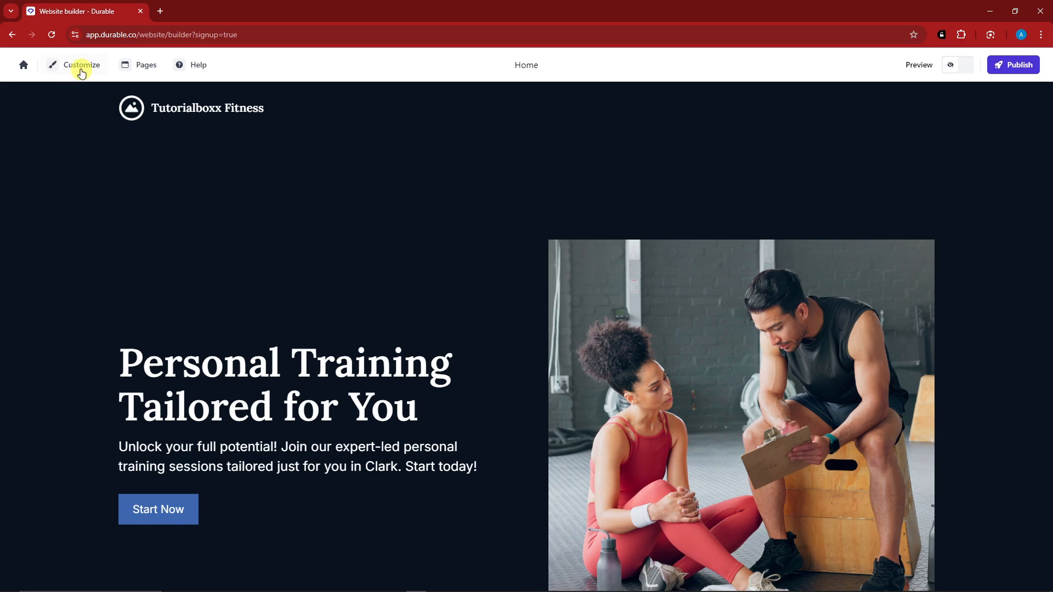
scroll(247, 205, down, 15)
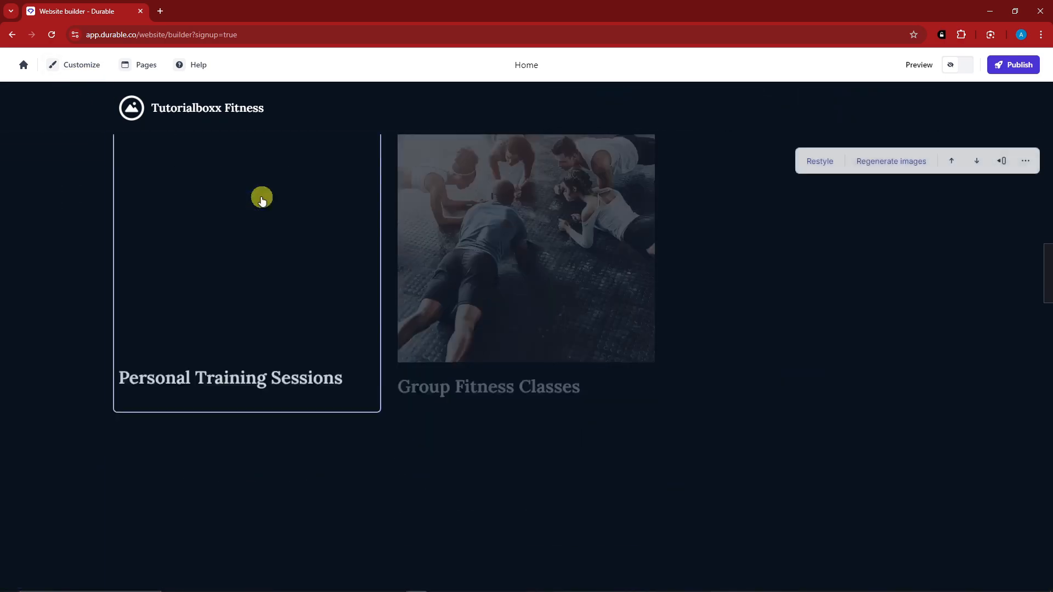
scroll(262, 198, down, 6)
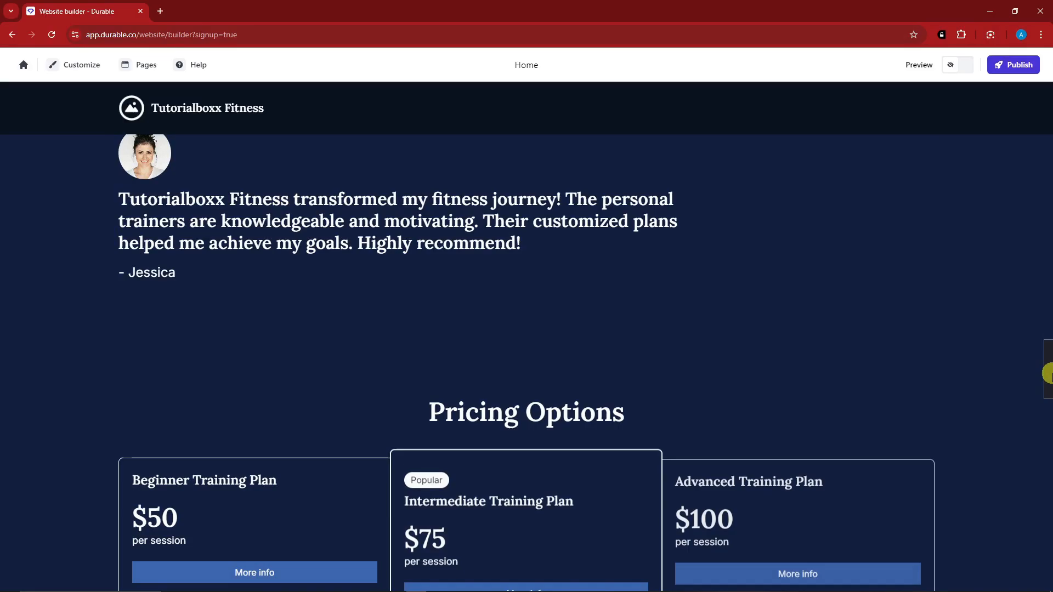
drag(1046, 369, 1019, 95)
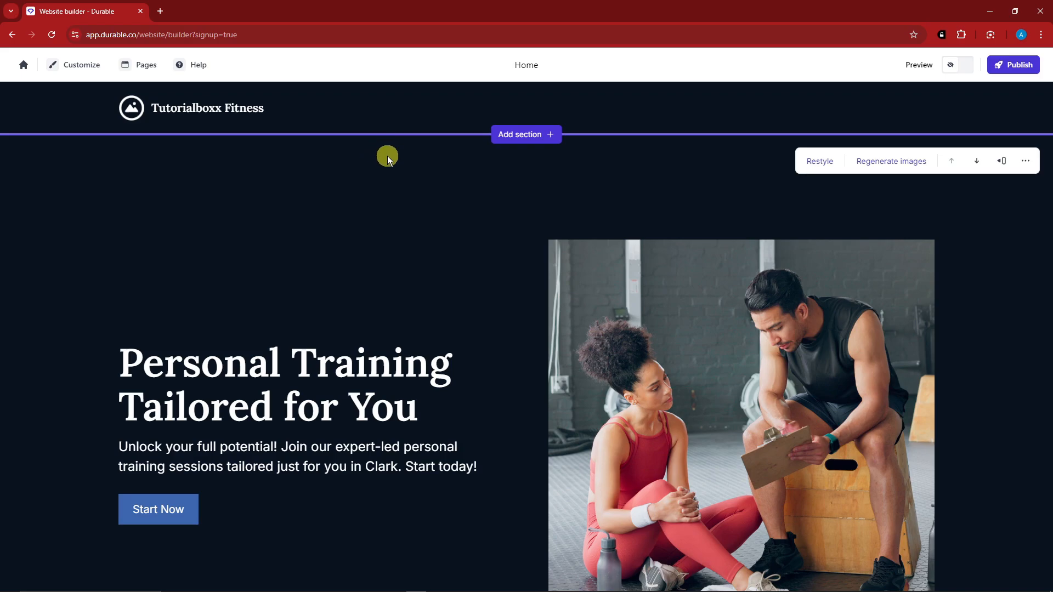
- View the templates available for the website and close the template chooser without changing the template
click(83, 70)
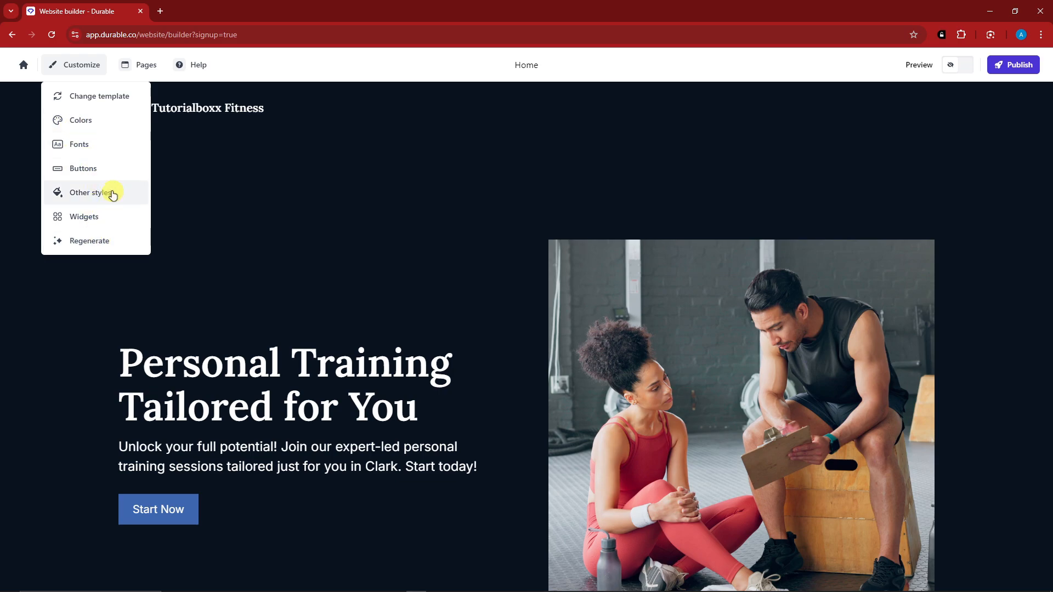
click(89, 98)
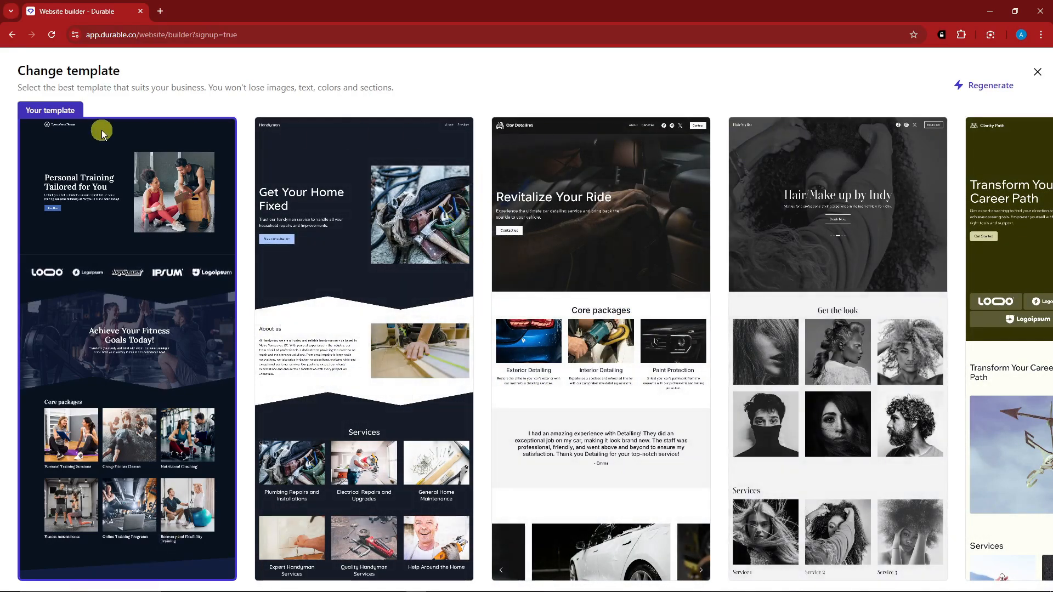
click(1035, 69)
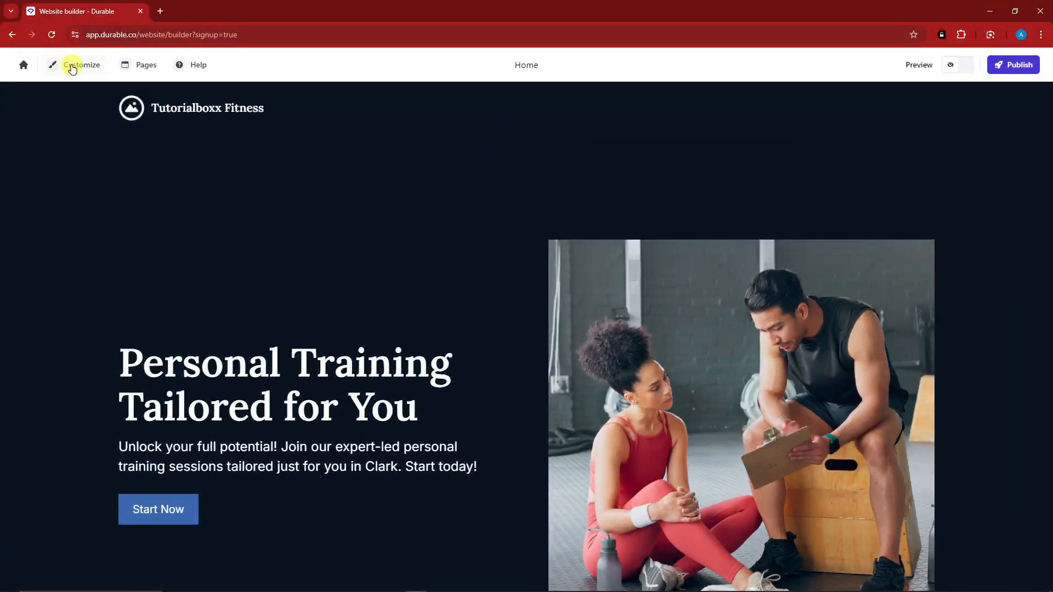
- Open the site's color palettes, look at the Retro category, and switch the category to Pastel
click(72, 69)
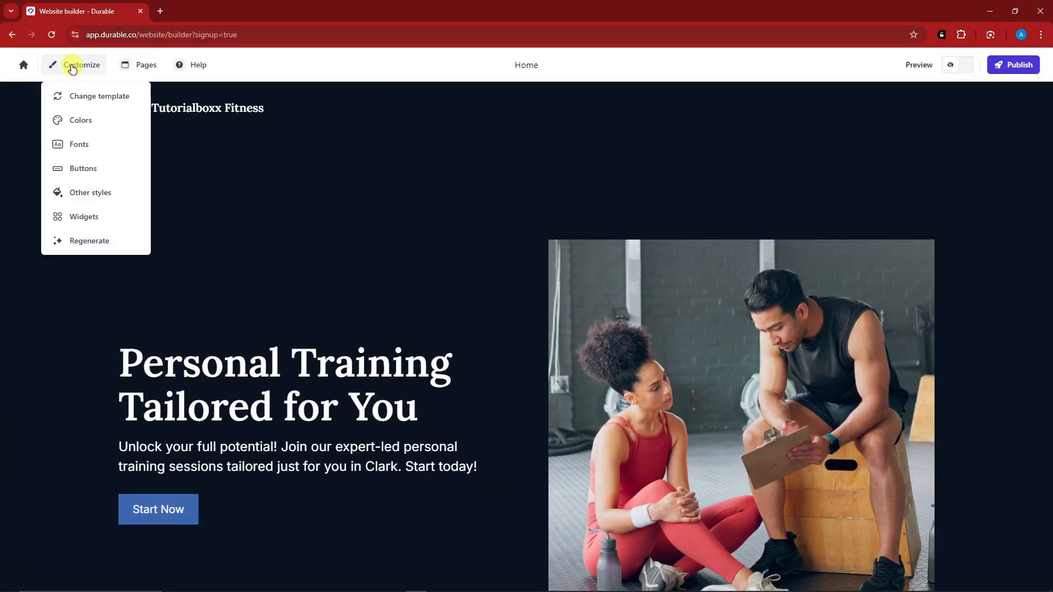
click(80, 120)
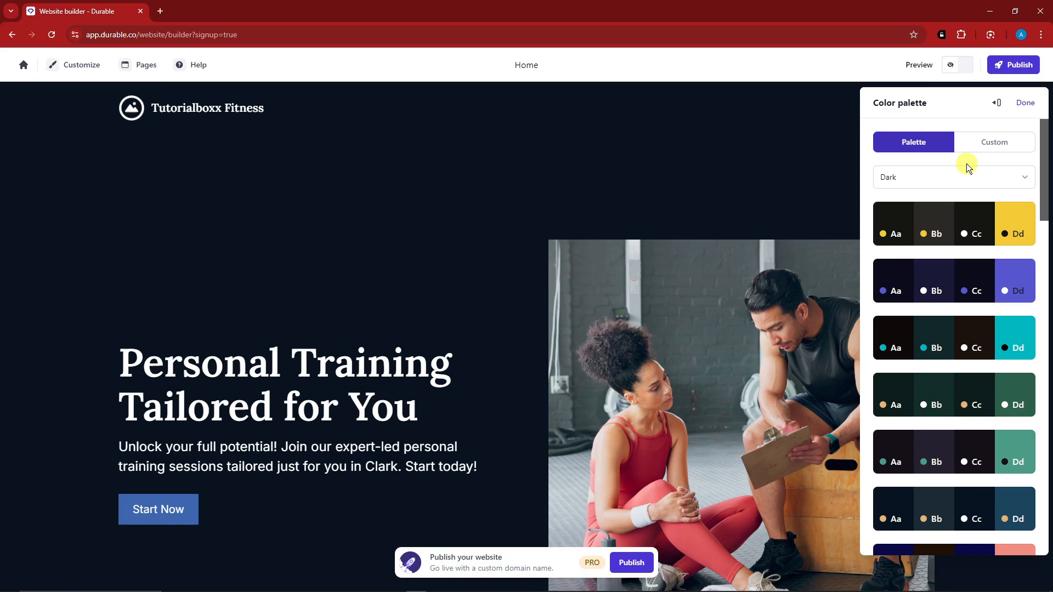
click(987, 178)
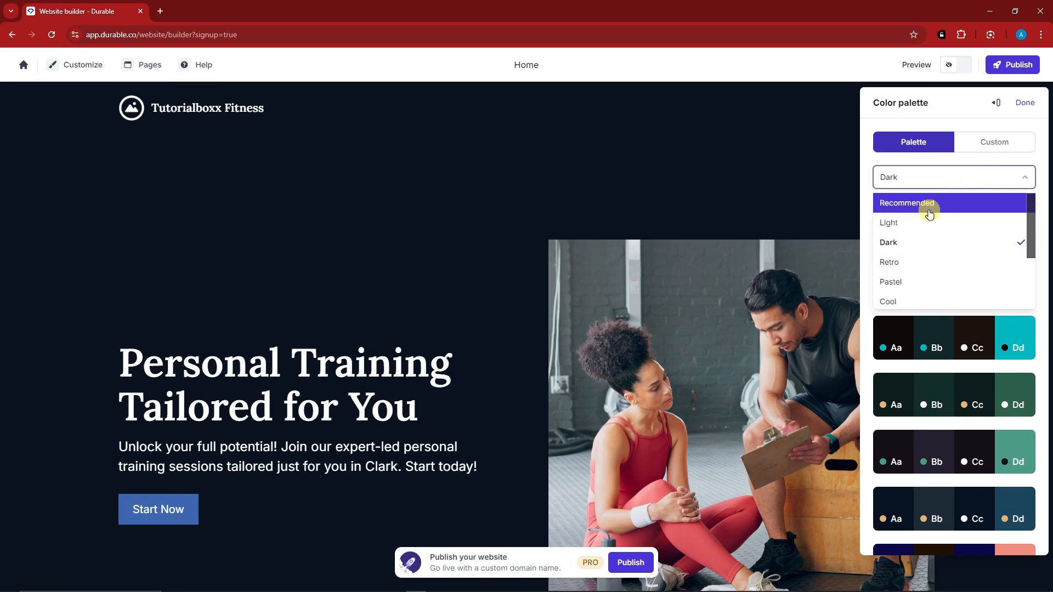
click(920, 263)
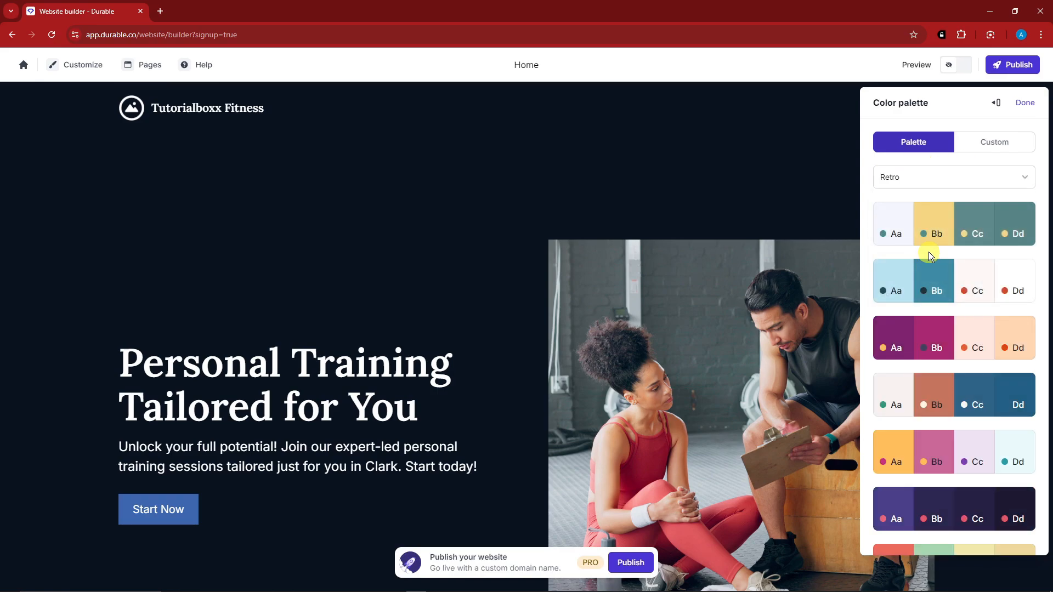
click(922, 178)
click(908, 283)
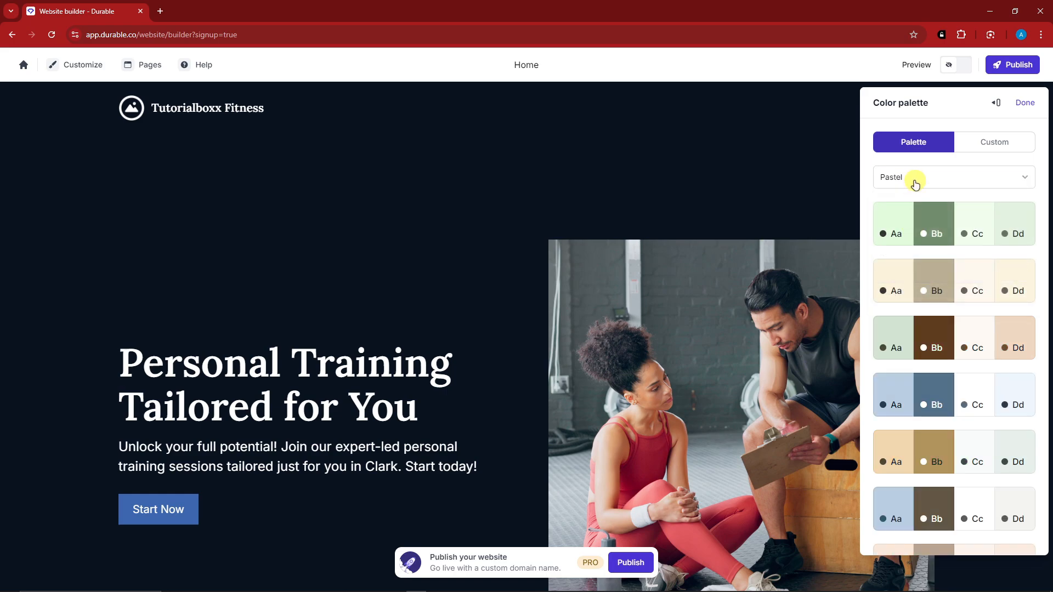
- Try the first four Pastel palettes on the site, from light green through beige and sage-brown to blue
click(888, 233)
click(893, 276)
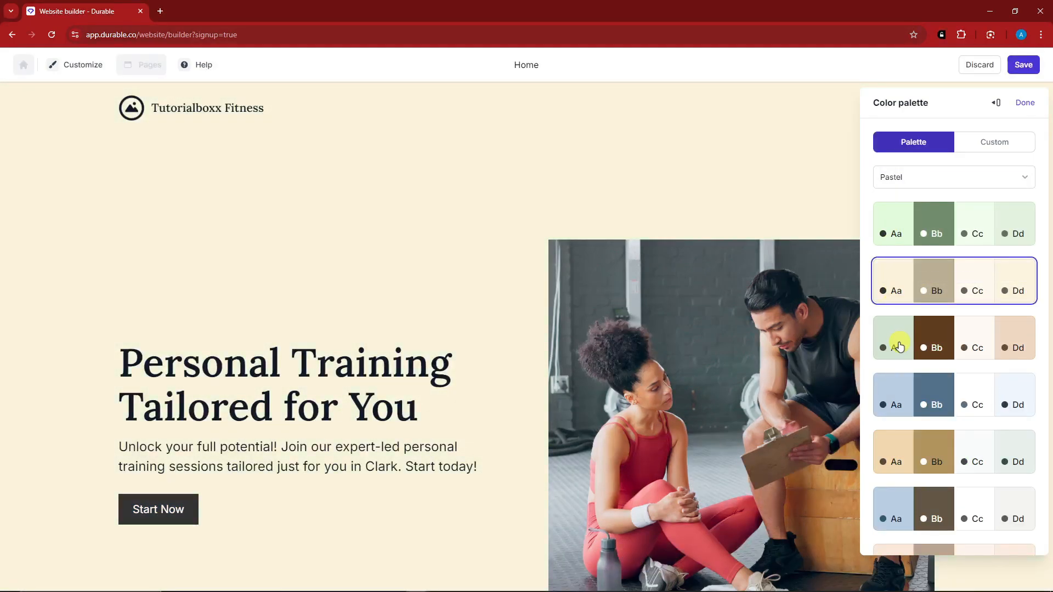
click(898, 349)
click(902, 402)
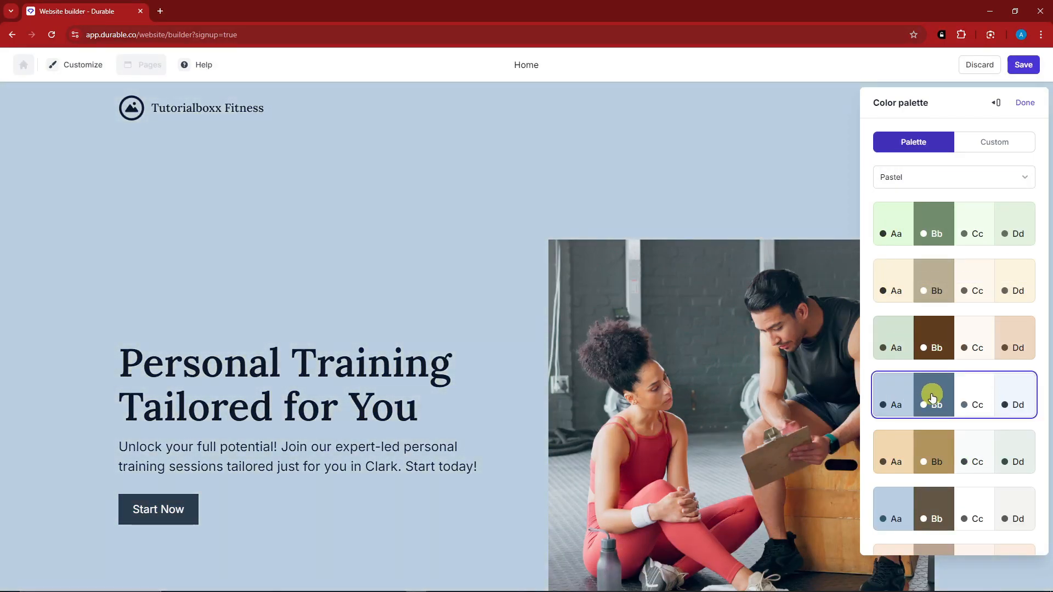
- Switch the palette category to Dark, compare several palettes, and apply the navy one with tan accents
click(949, 180)
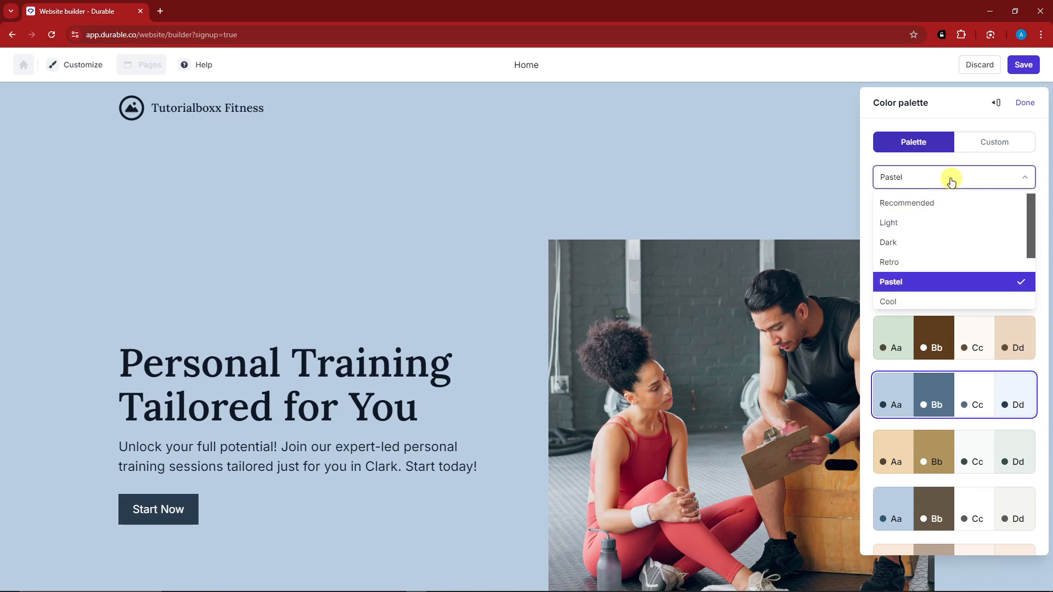
click(915, 242)
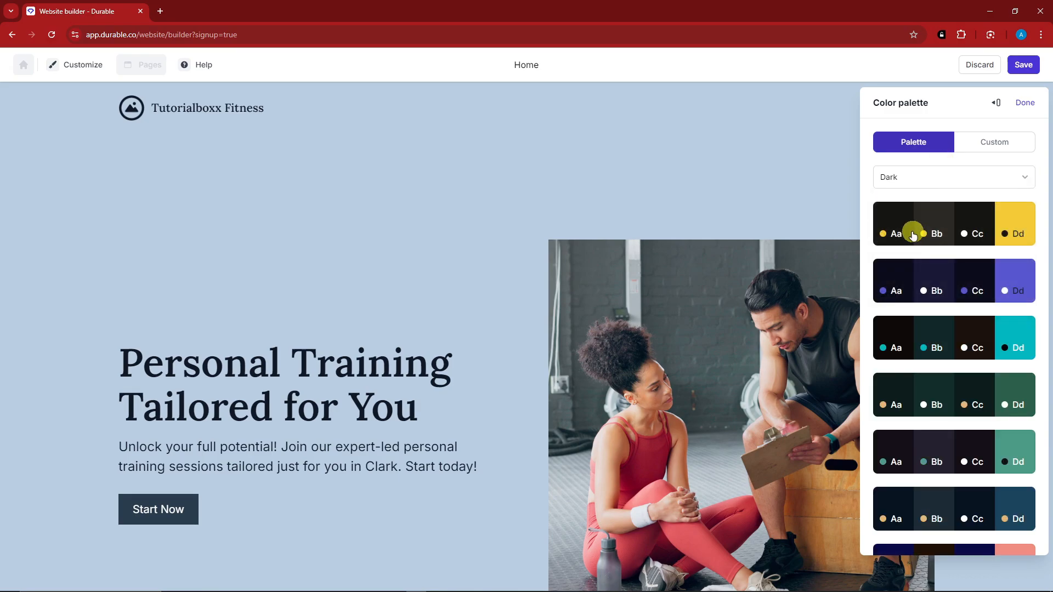
click(903, 402)
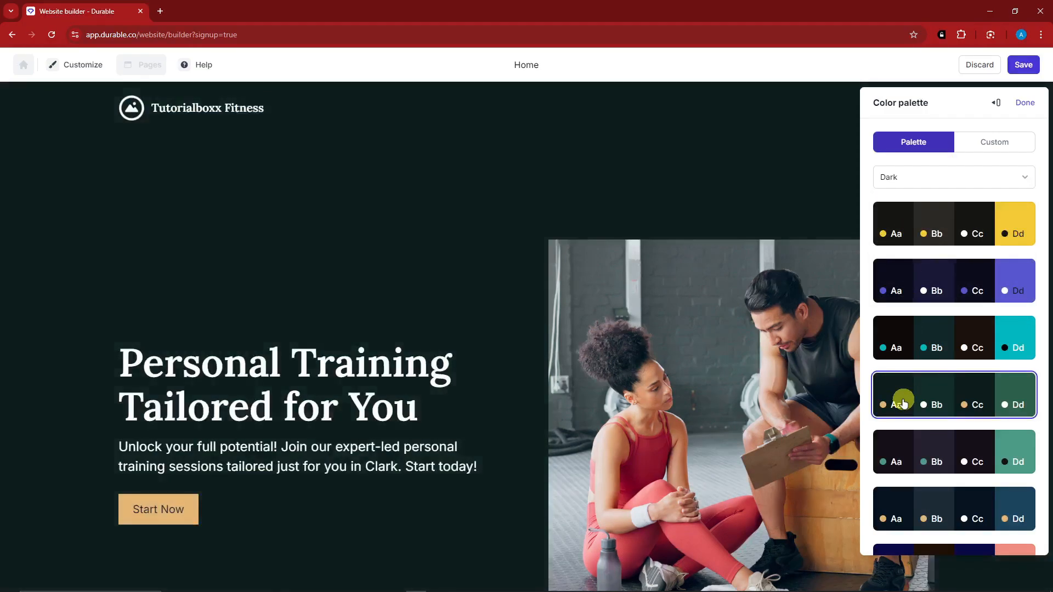
click(901, 466)
click(902, 510)
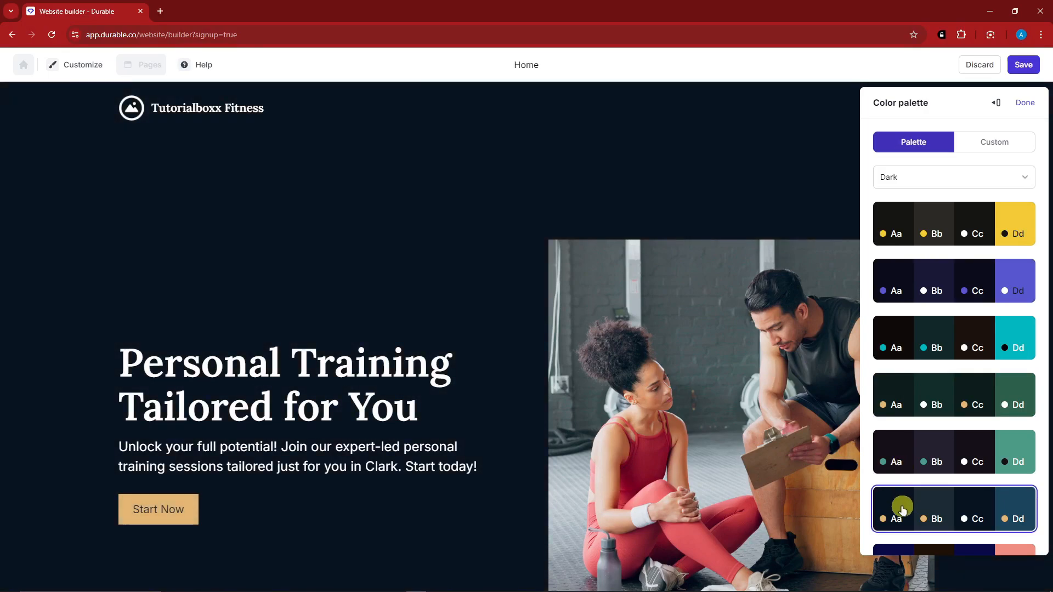
- Customize Color A of the palette by setting its accent to the red #CE442D, and finish the color editing
click(998, 141)
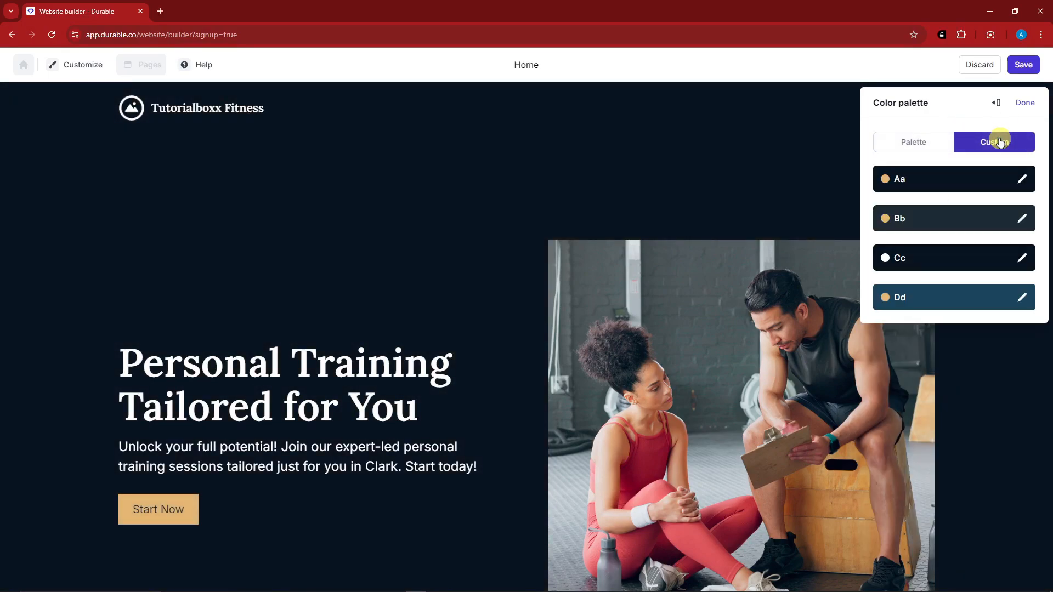
click(1022, 179)
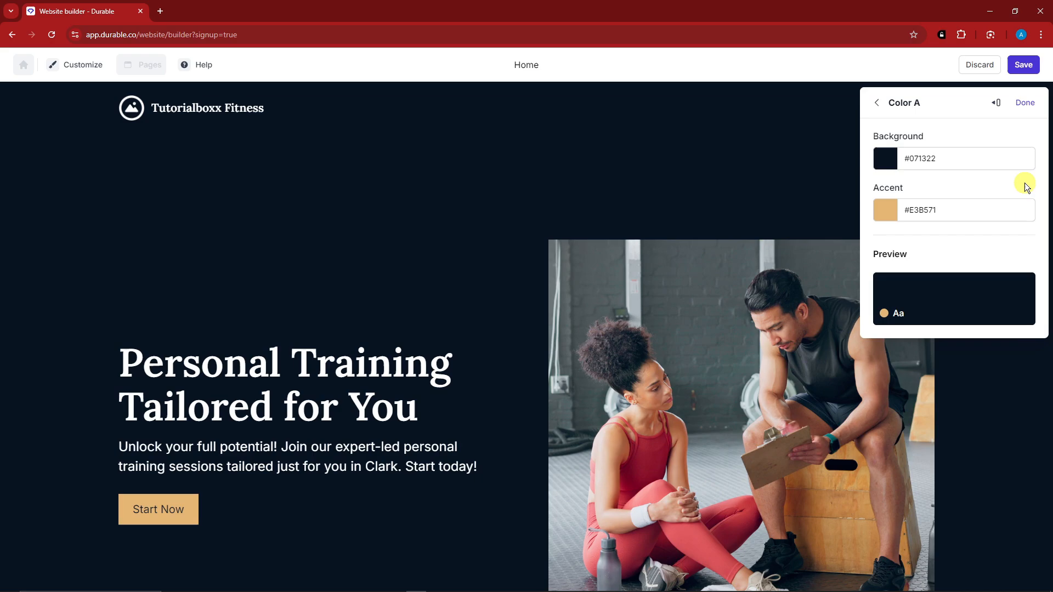
drag(949, 210, 910, 210)
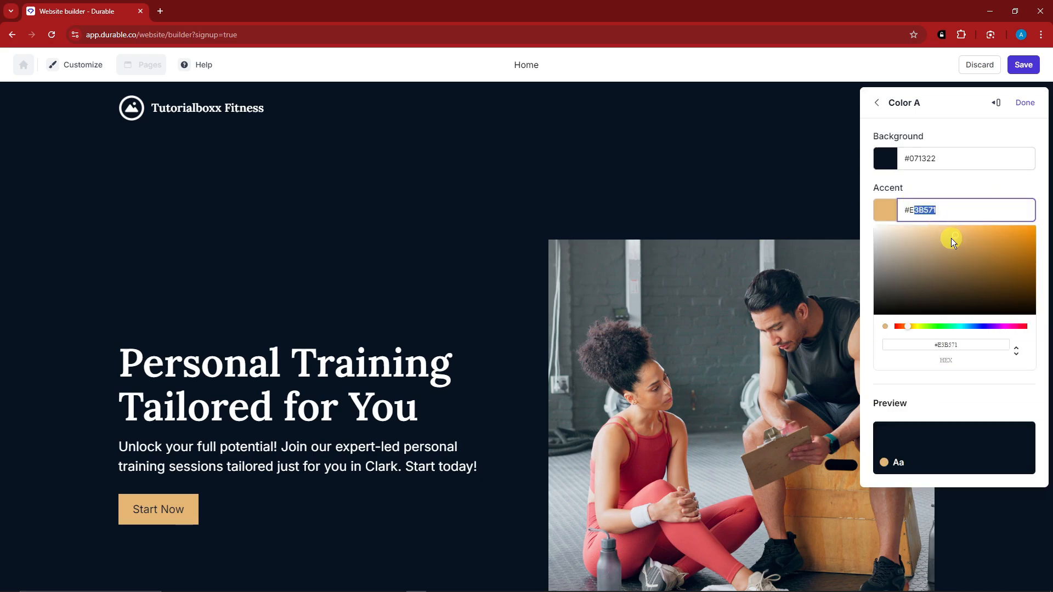
mouse_move(956, 236)
mouse_down()
mouse_move(896, 273)
mouse_move(890, 293)
mouse_up()
mouse_move(909, 328)
mouse_down()
mouse_move(899, 328)
mouse_move(1001, 242)
mouse_up()
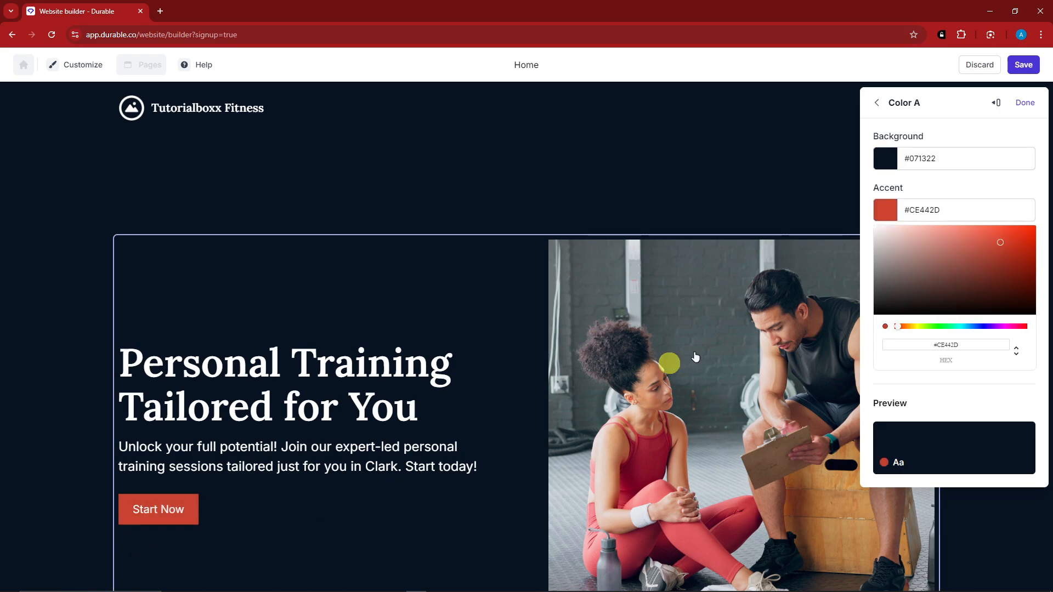
click(1025, 102)
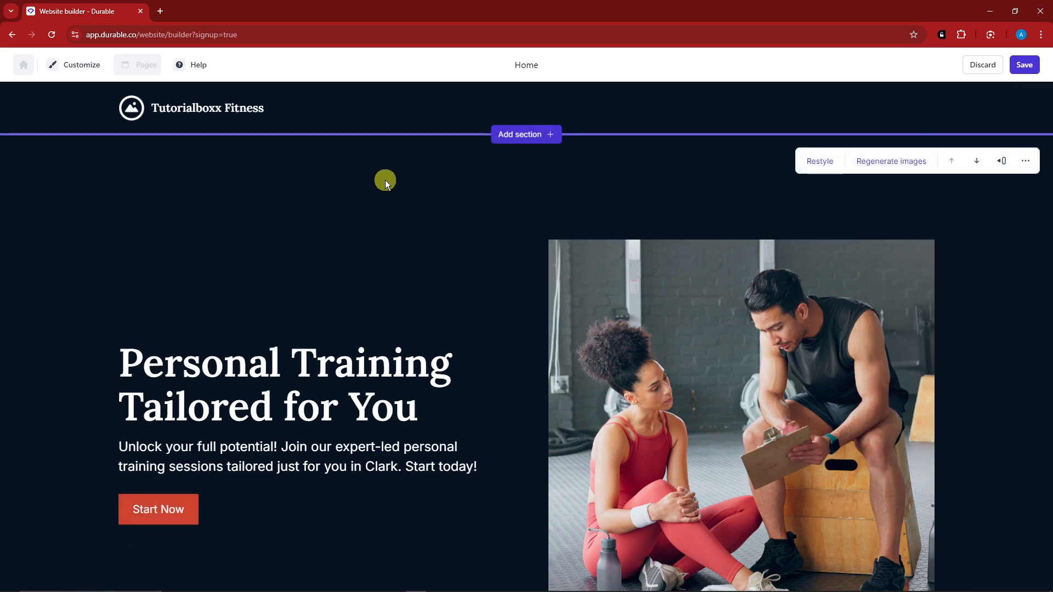
- Check the site's customization options and review the recolored sections down to the "Achieve Your Fitness Goals Today!" banner
click(88, 67)
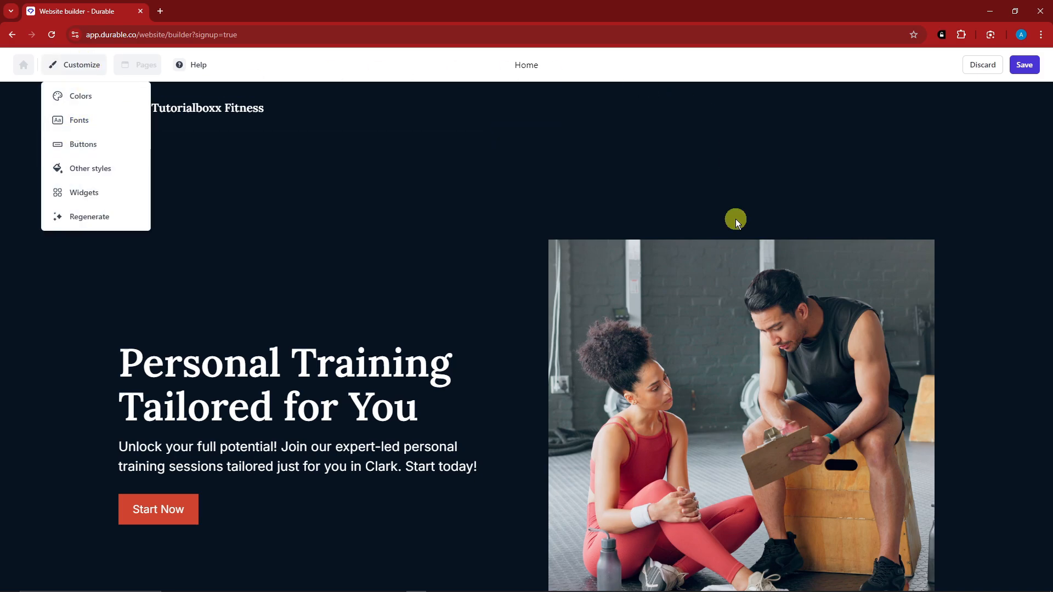
click(21, 312)
scroll(306, 322, down, 5)
scroll(348, 325, down, 7)
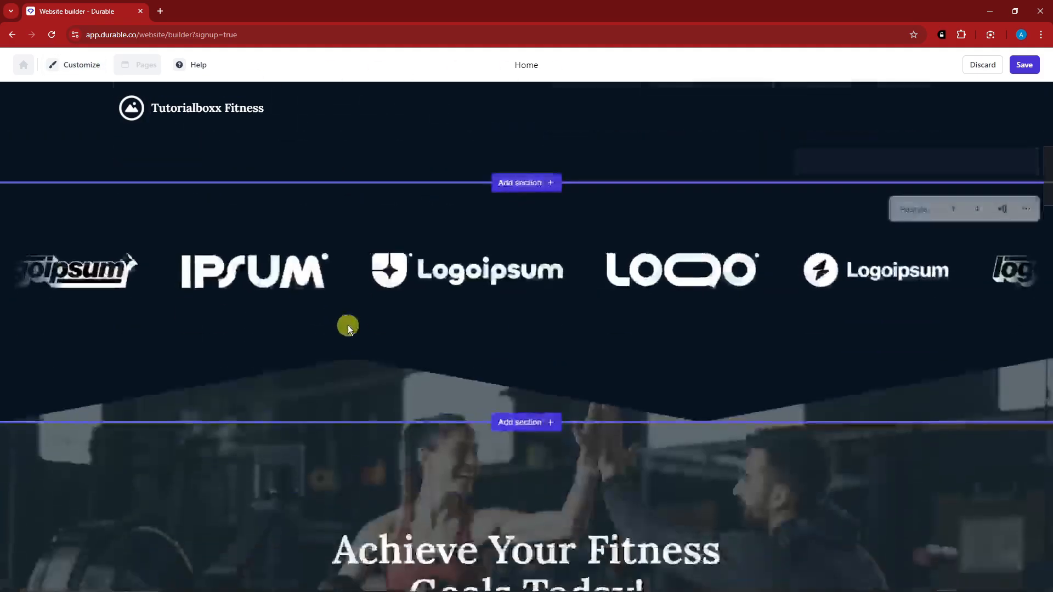
scroll(543, 367, up, 8)
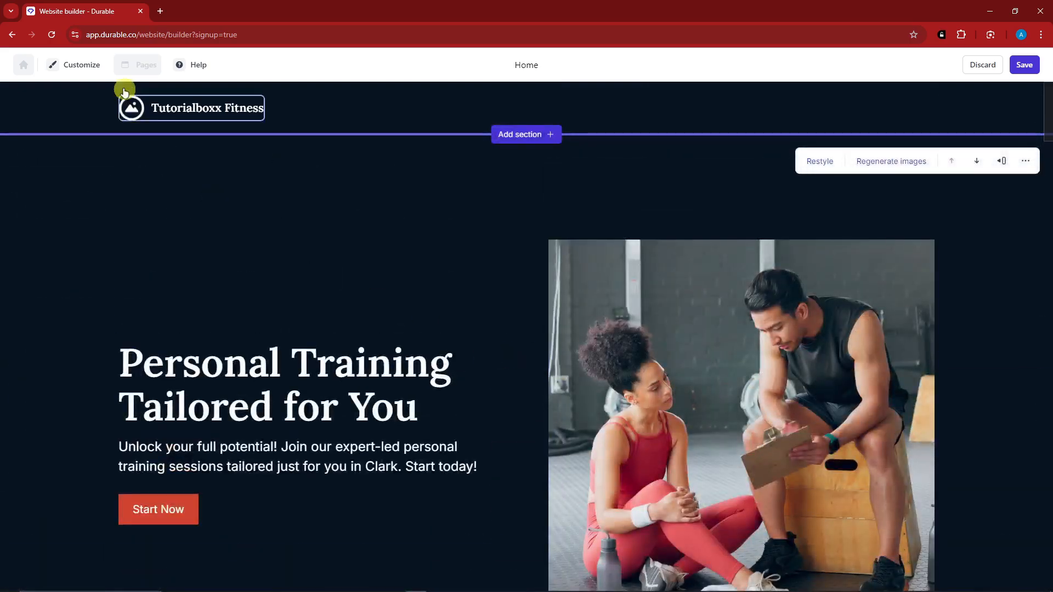
- Compare several popular fonts for the site's headings and set the heading font to Roboto Condensed
click(93, 65)
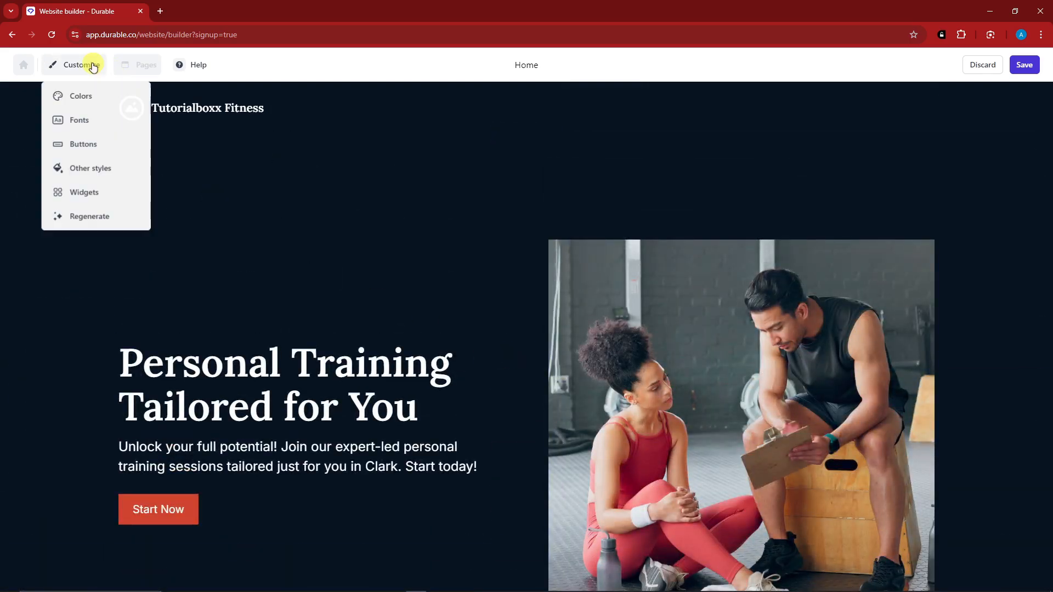
click(81, 120)
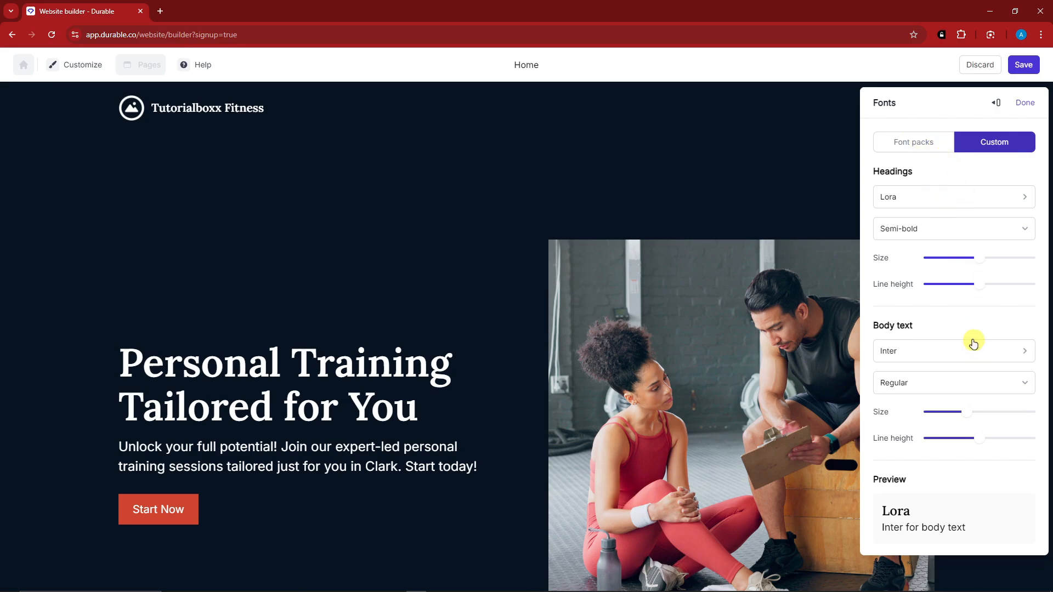
click(925, 198)
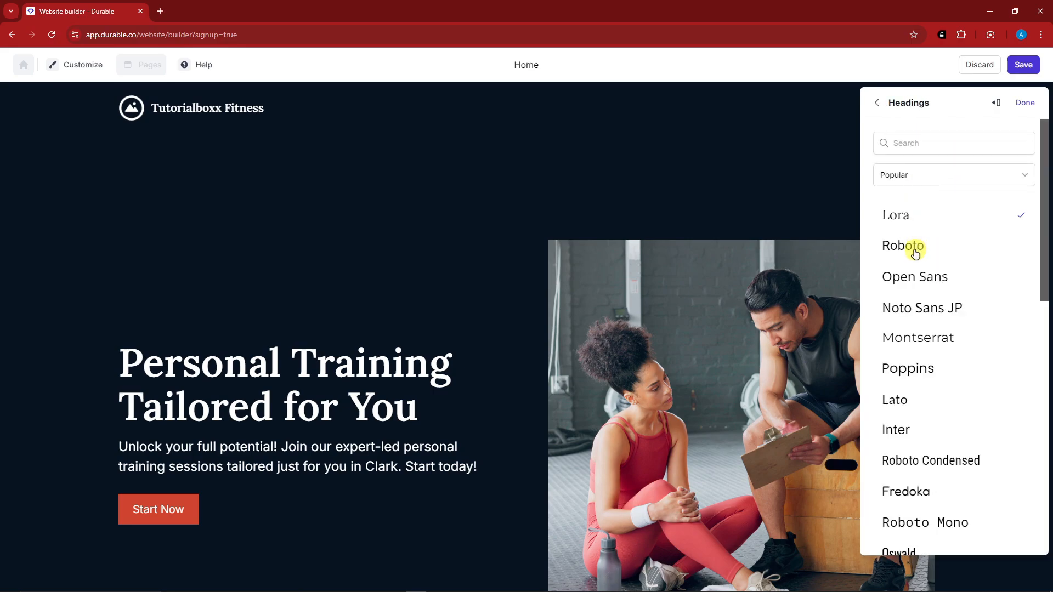
click(915, 248)
click(917, 278)
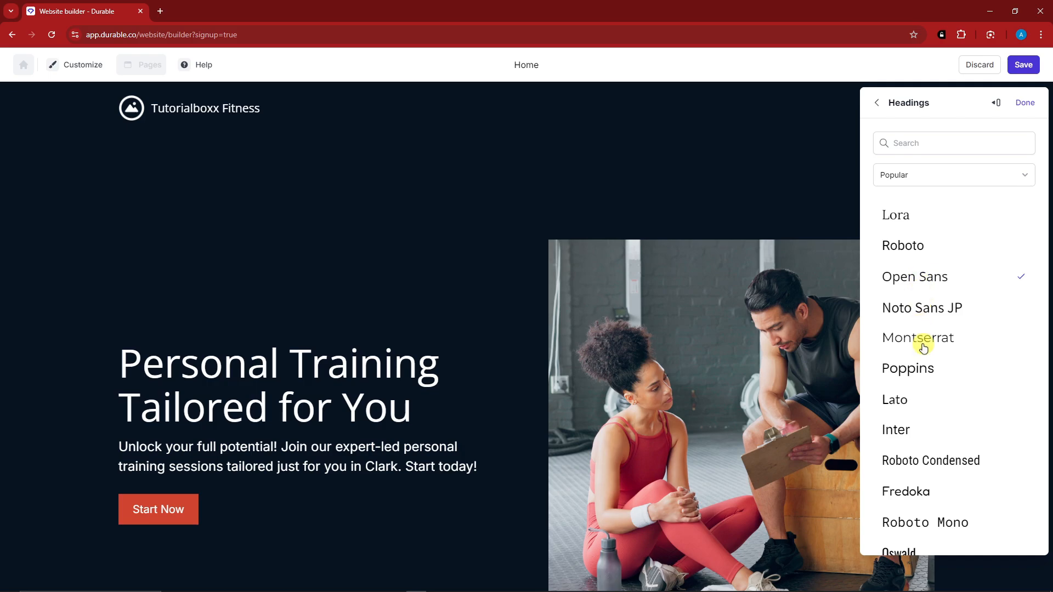
click(925, 371)
click(919, 461)
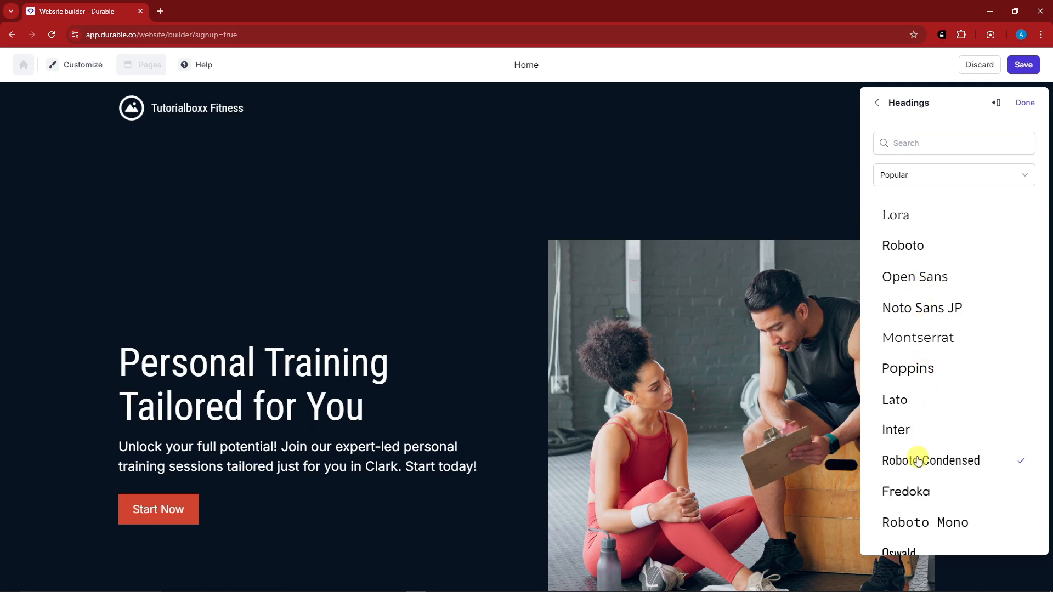
scroll(918, 461, down, 3)
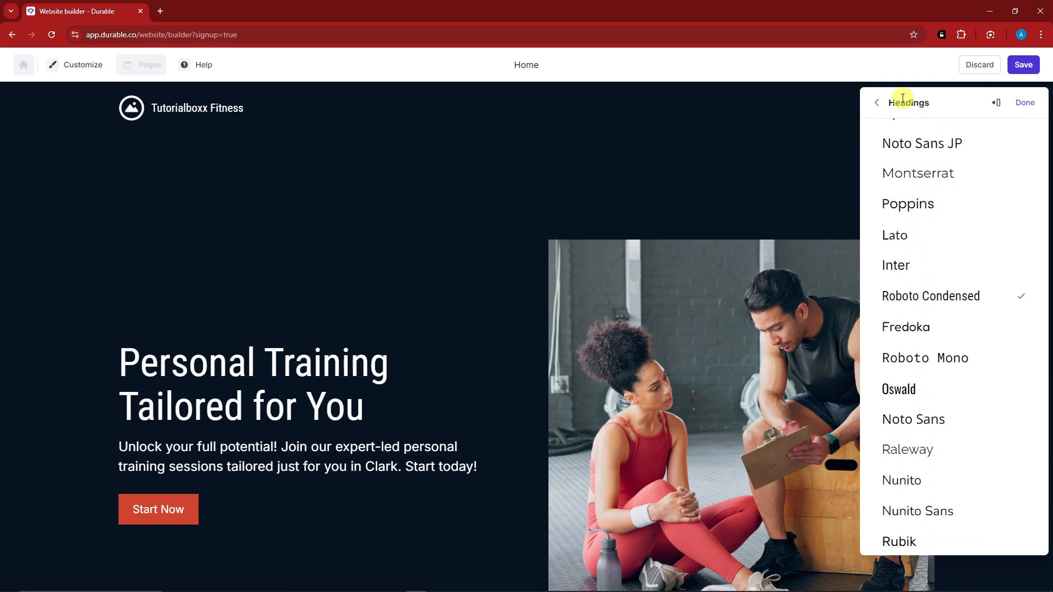
click(880, 103)
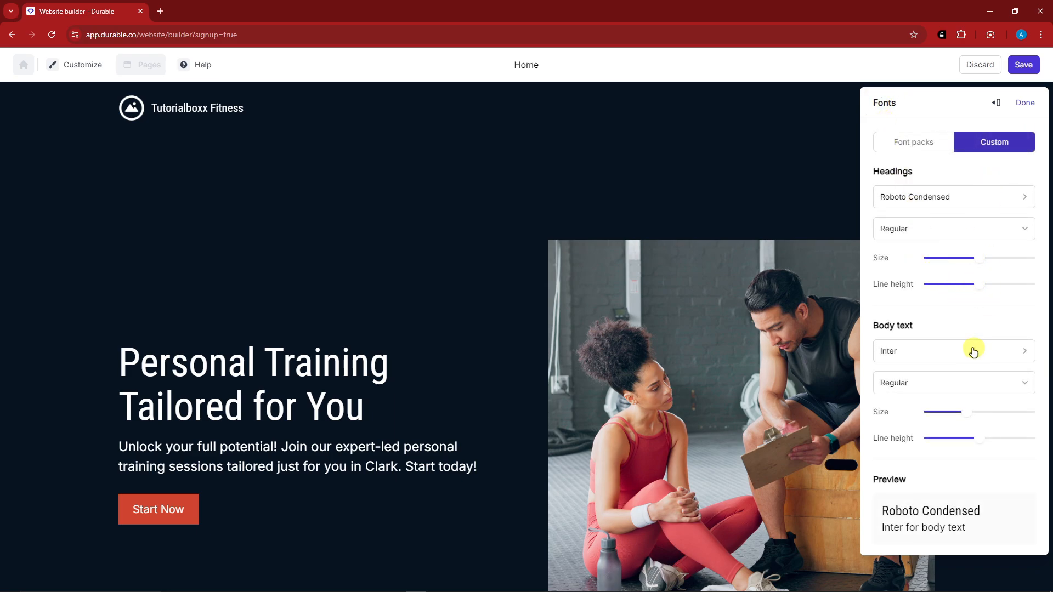
click(1024, 108)
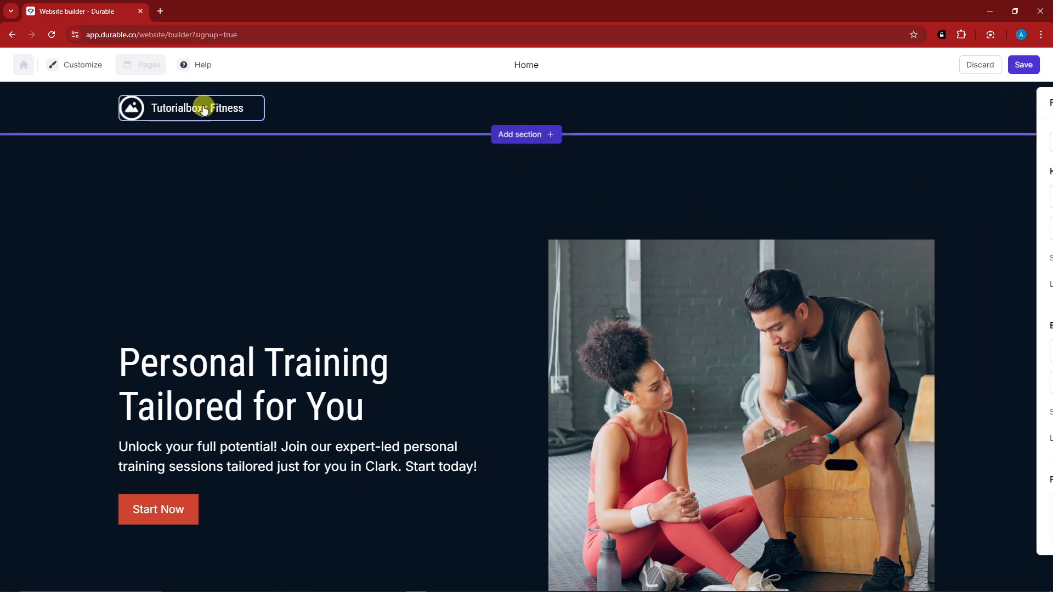
- View the site's other style settings for rounded corners, animations and browser icon, and close them without changes
click(101, 69)
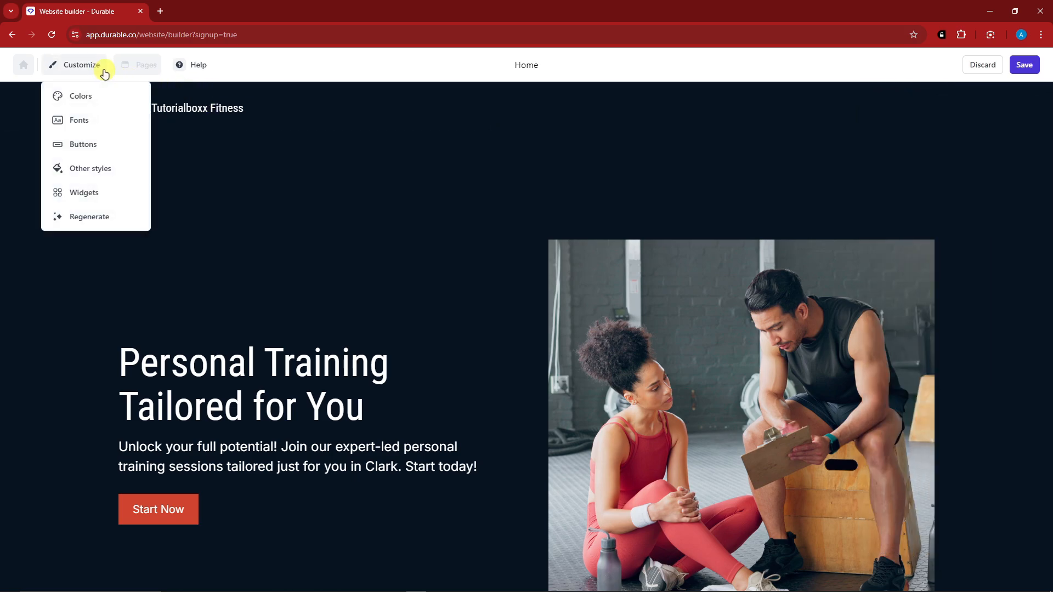
click(107, 170)
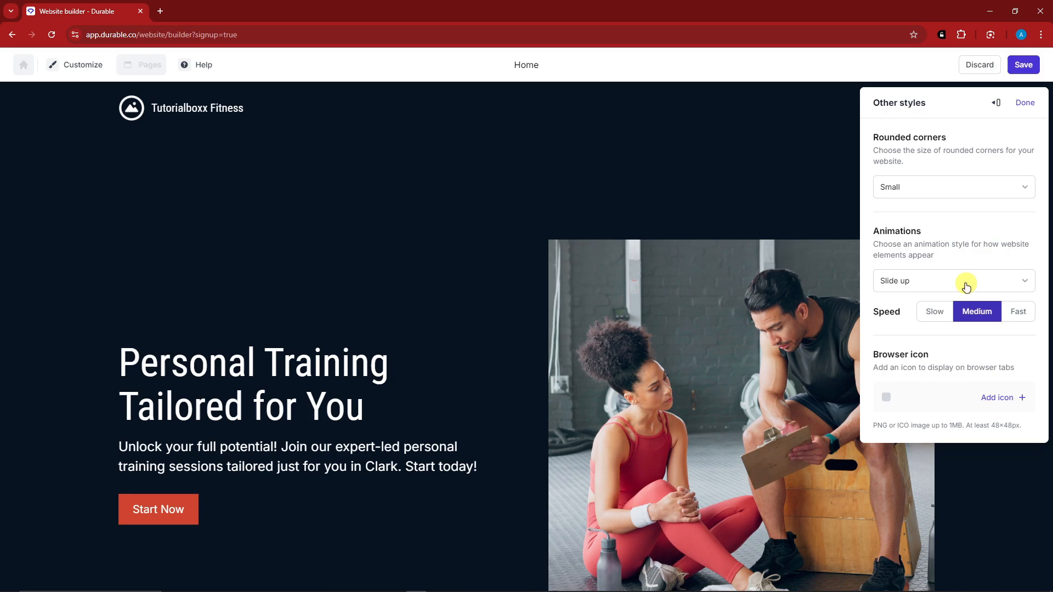
click(680, 194)
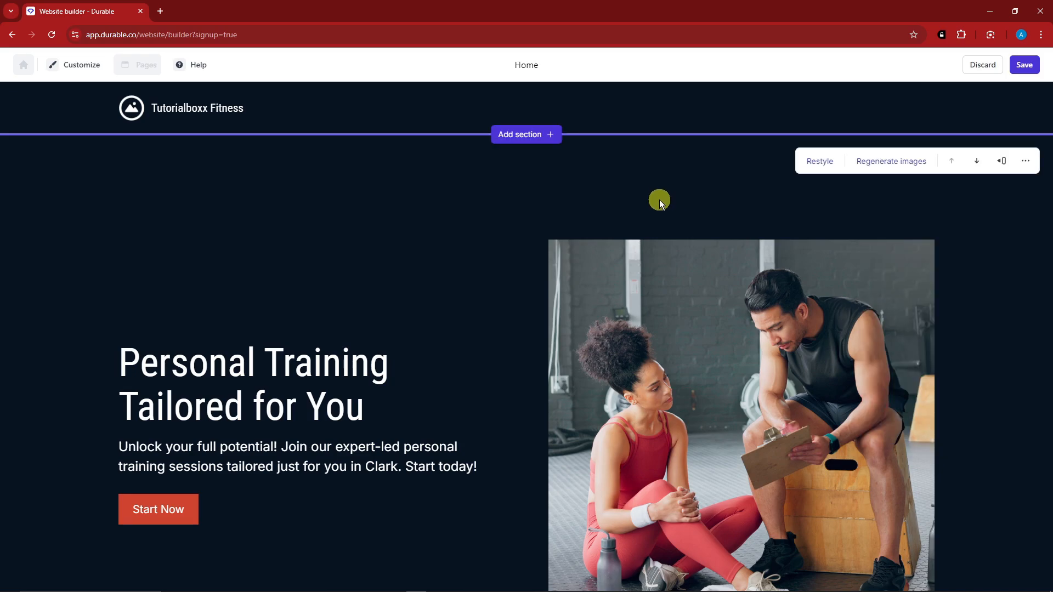
- Save the website's design changes and dismiss the "Publish your website" banner
click(1024, 65)
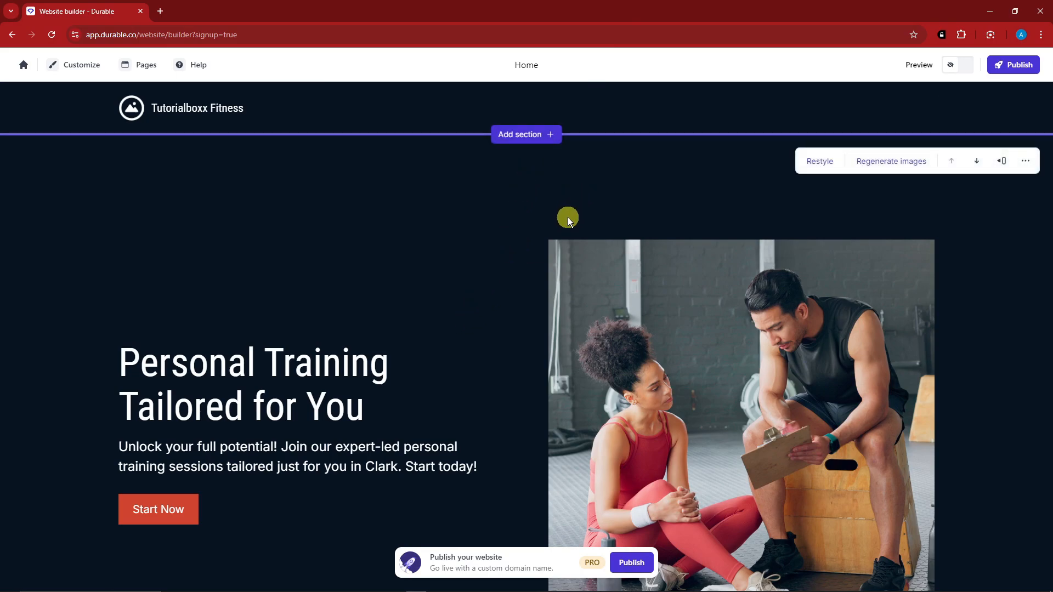
click(410, 565)
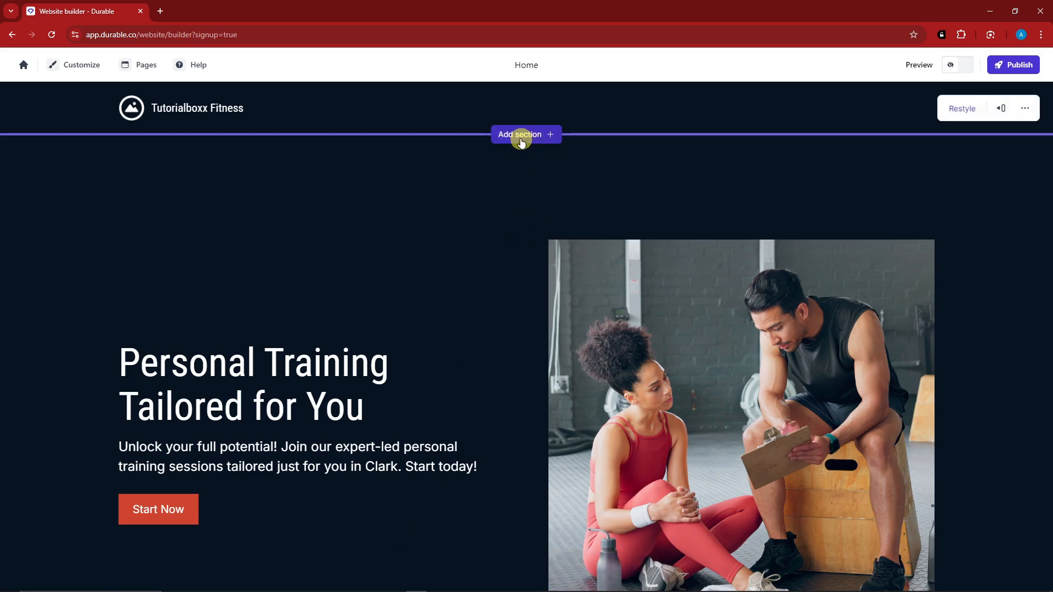
- Look through the restyled home page down to the "Core packages" section and return to its beginning
scroll(491, 243, down, 5)
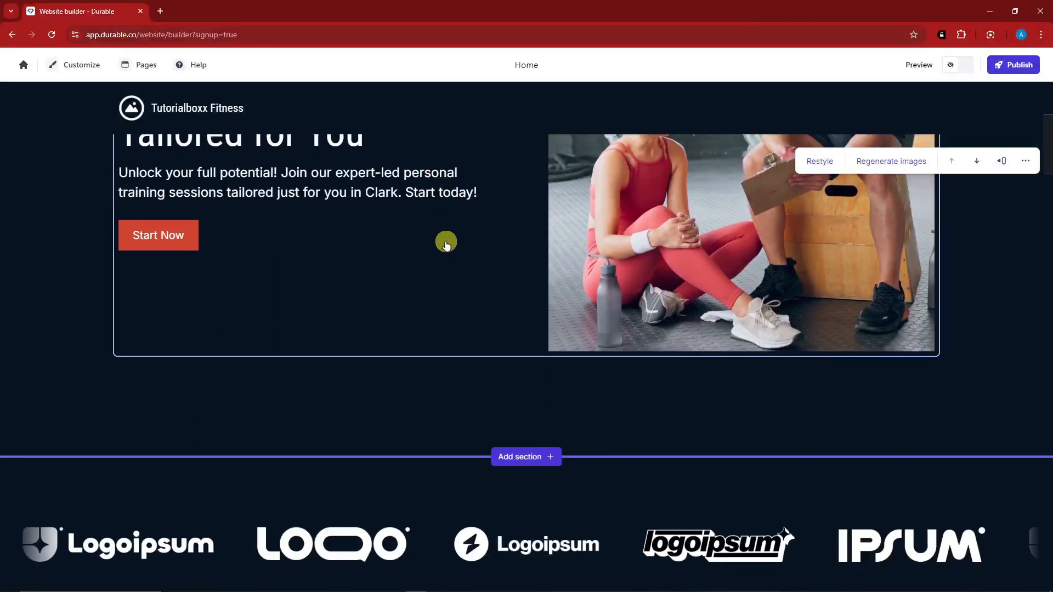
scroll(446, 244, down, 8)
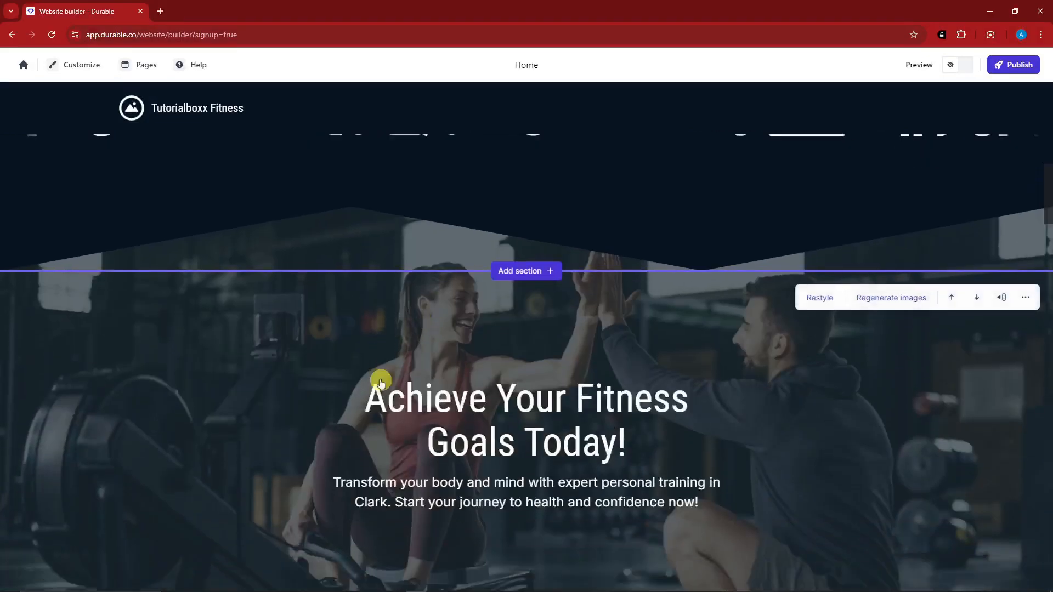
scroll(301, 452, down, 1)
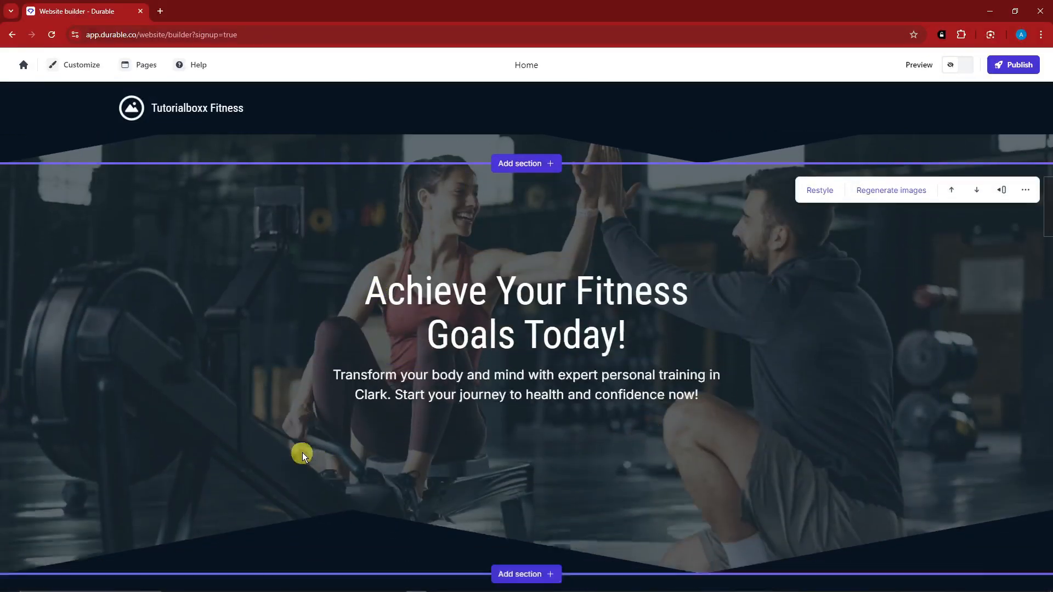
scroll(302, 452, down, 9)
scroll(341, 435, up, 3)
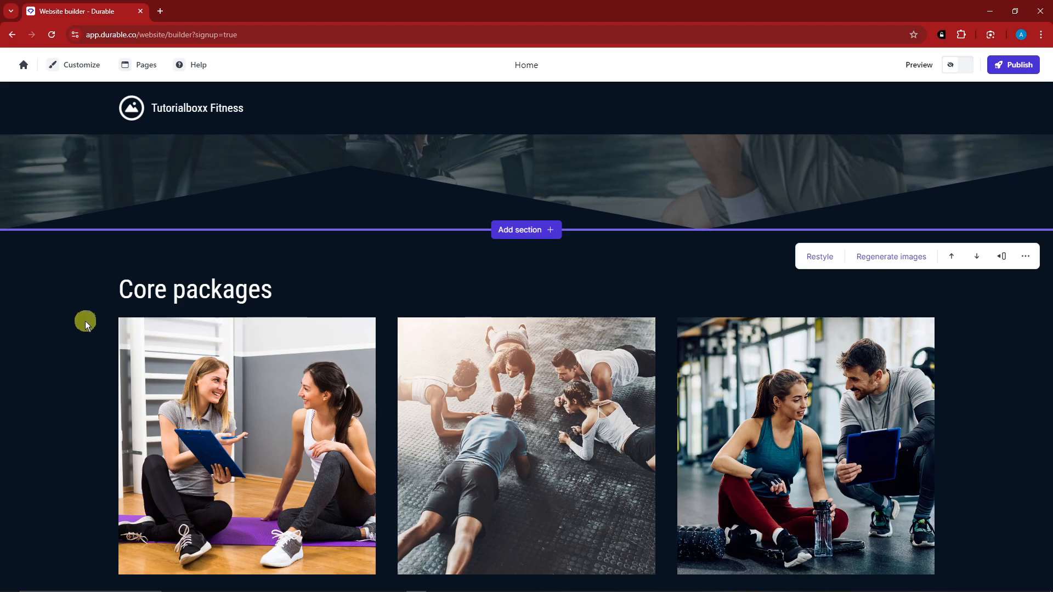
scroll(86, 322, down, 5)
scroll(86, 322, up, 10)
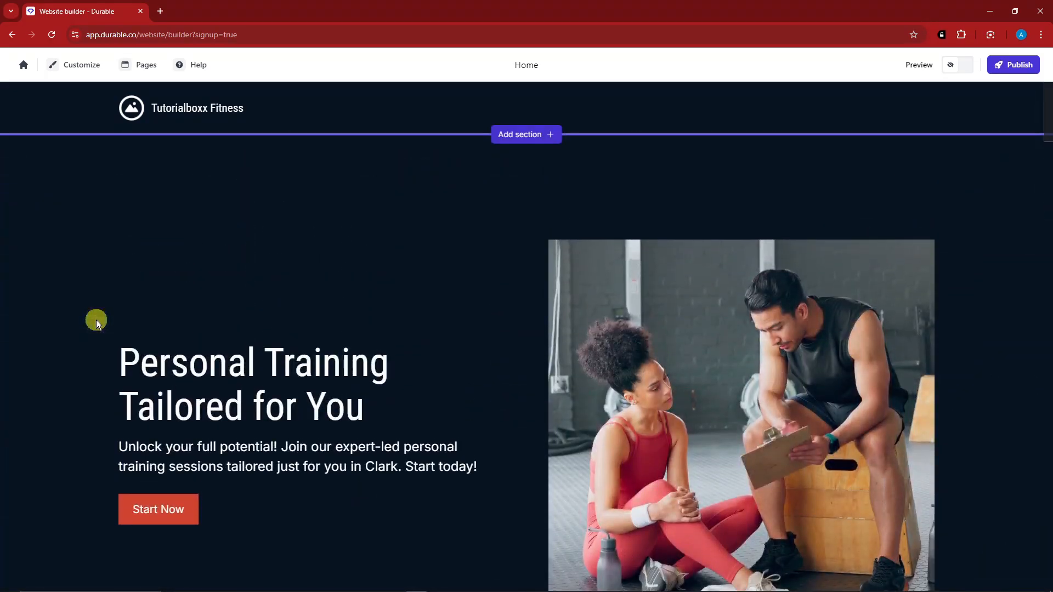
- View the additional options for the "Personal Training Tailored for You" section
mouse_move(699, 156)
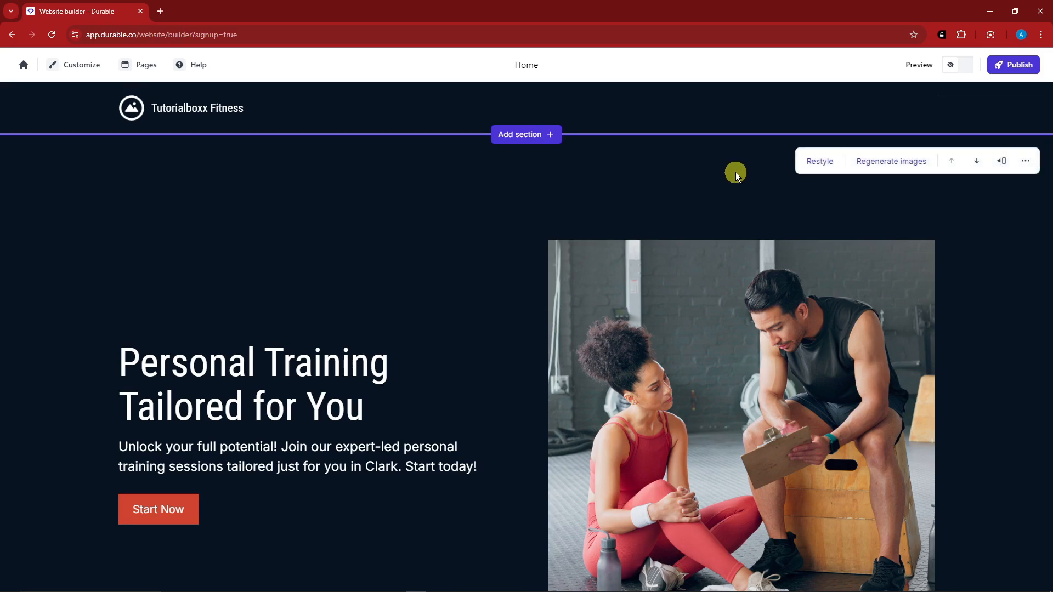
click(1026, 163)
click(998, 235)
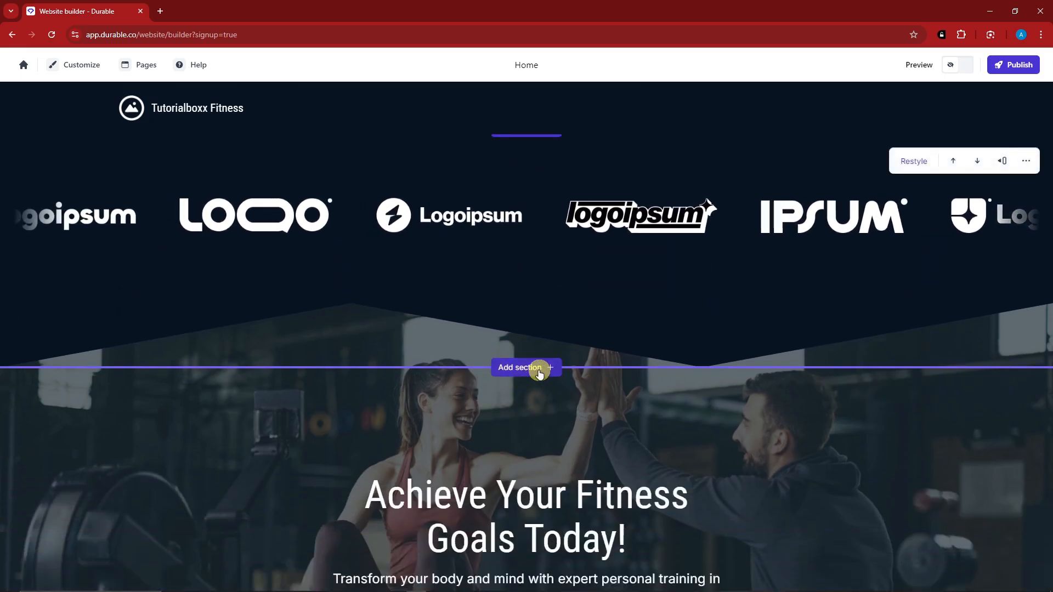
- Browse the section types and banner layouts available for a new section between the client logos and the hero banner
click(536, 372)
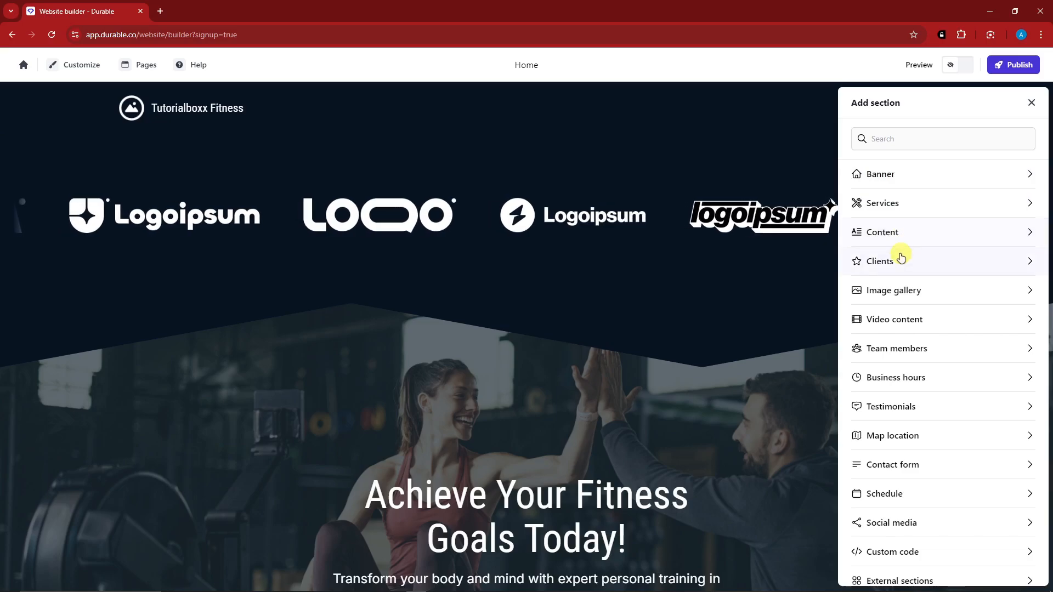
scroll(904, 291, down, 1)
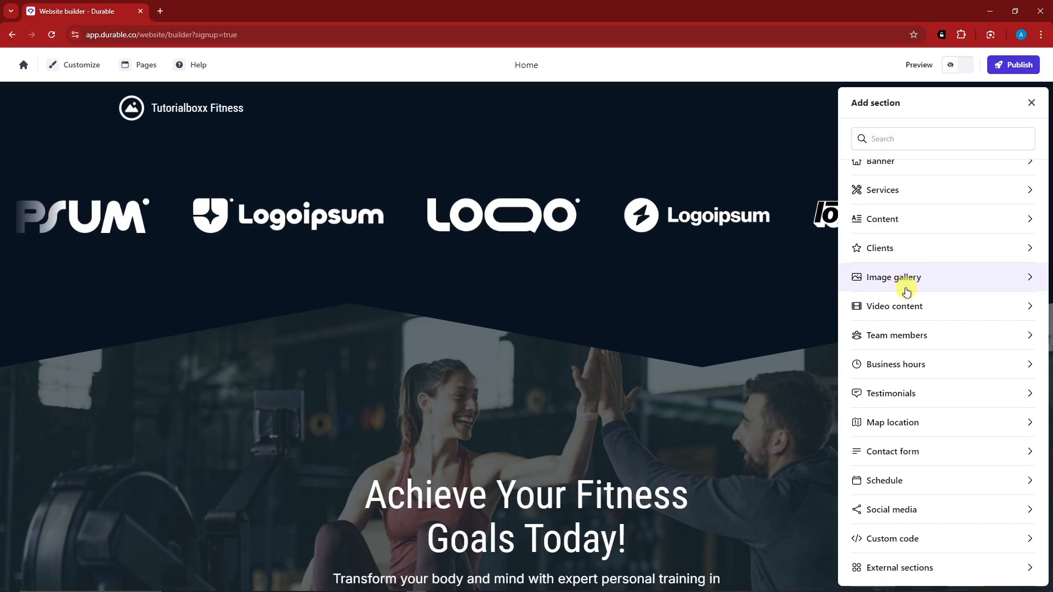
scroll(906, 292, up, 1)
click(895, 174)
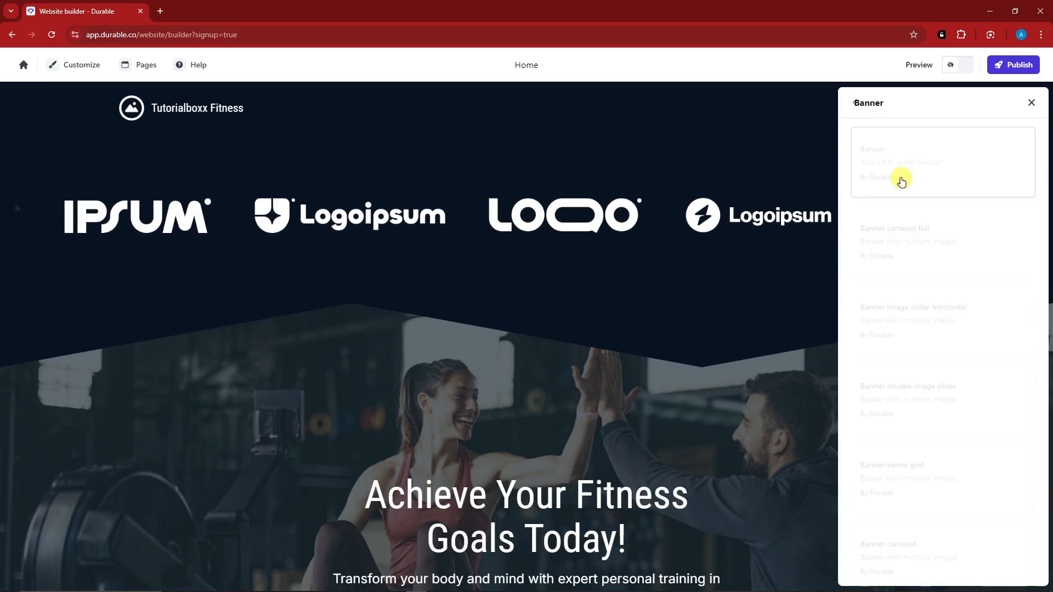
scroll(933, 293, down, 3)
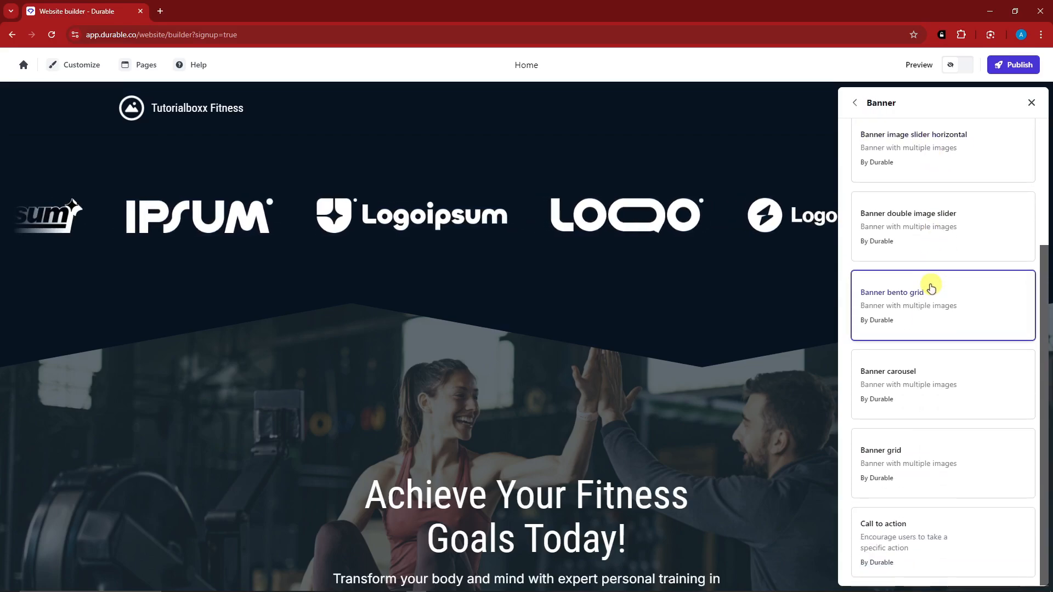
scroll(915, 297, up, 3)
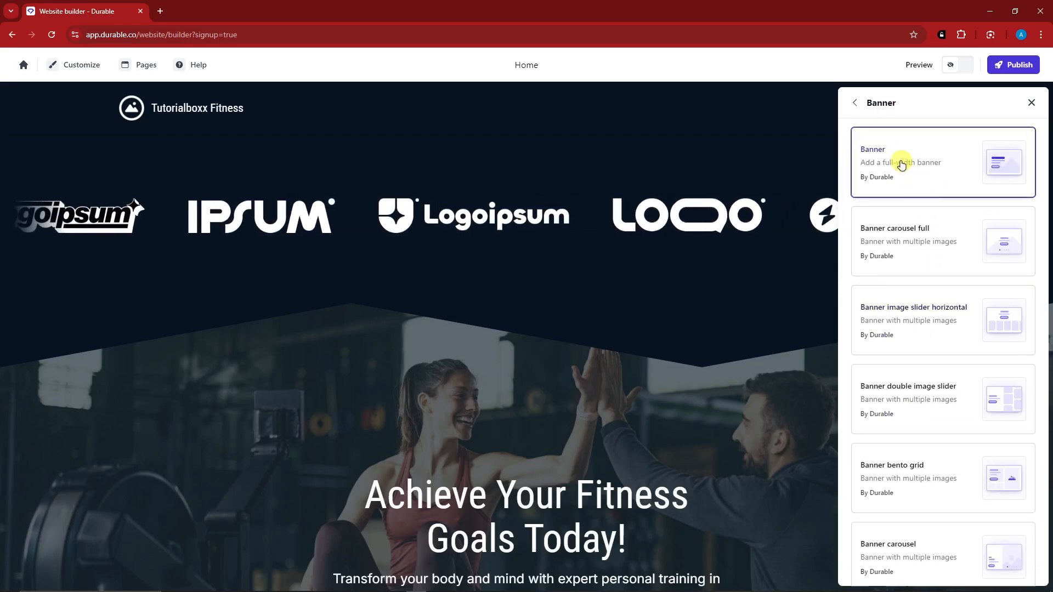
click(856, 103)
- Add a Text + image content section between the client logos and the hero banner
click(901, 226)
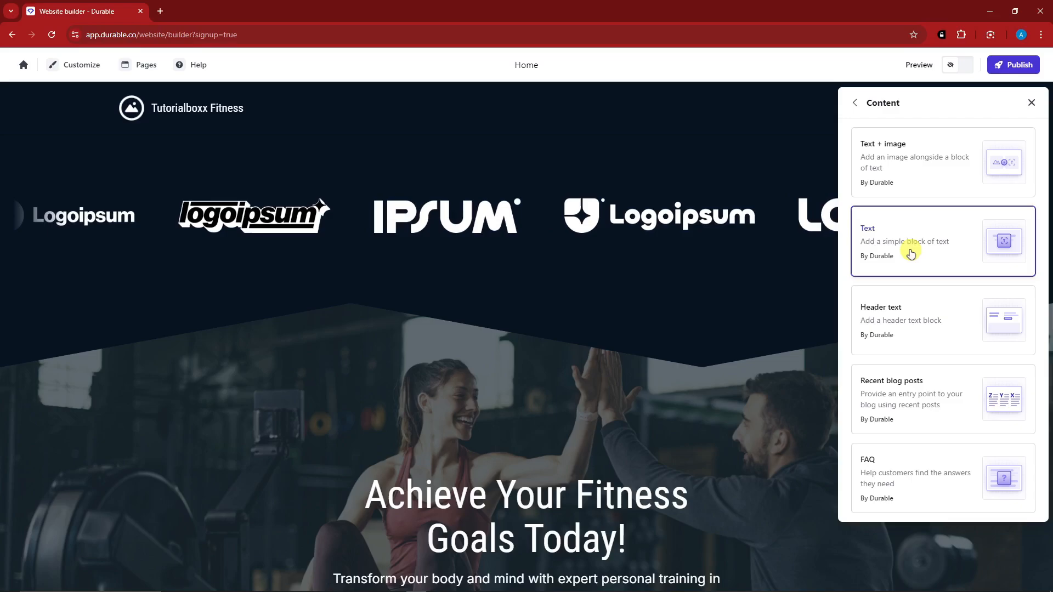
click(930, 159)
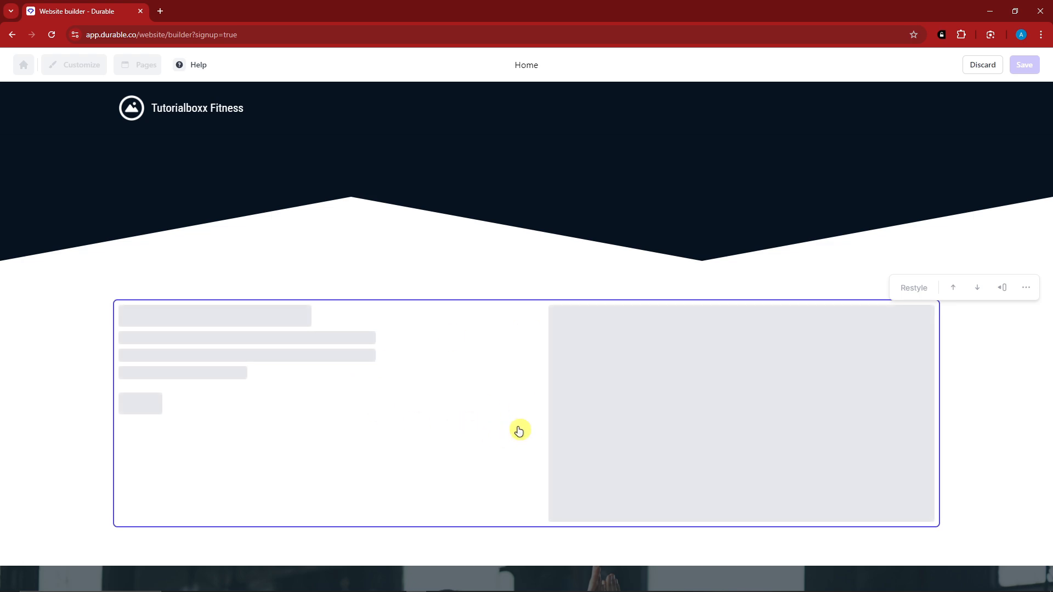
scroll(494, 395, down, 2)
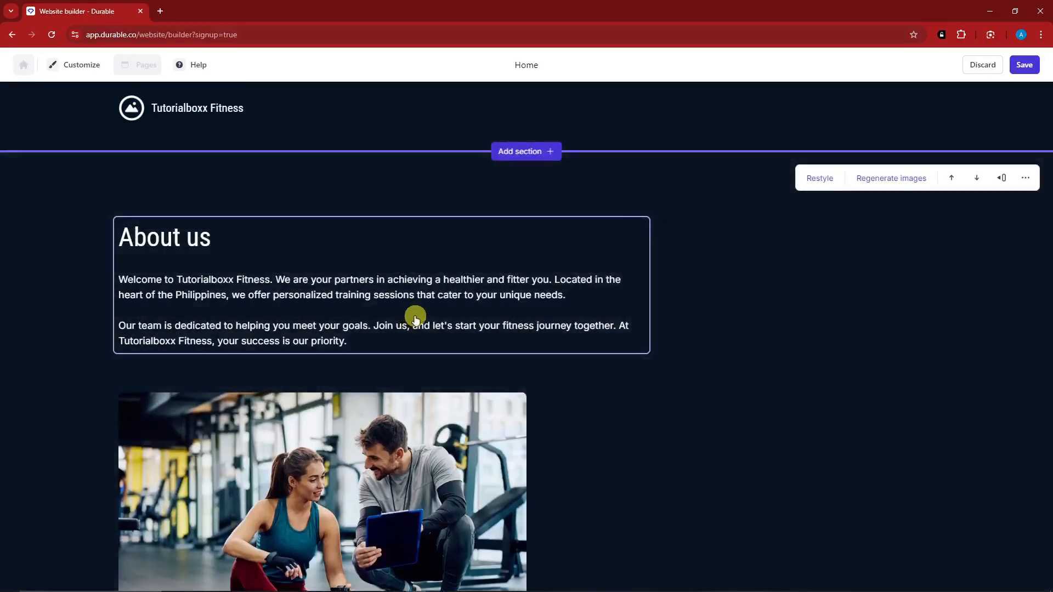
scroll(251, 271, up, 2)
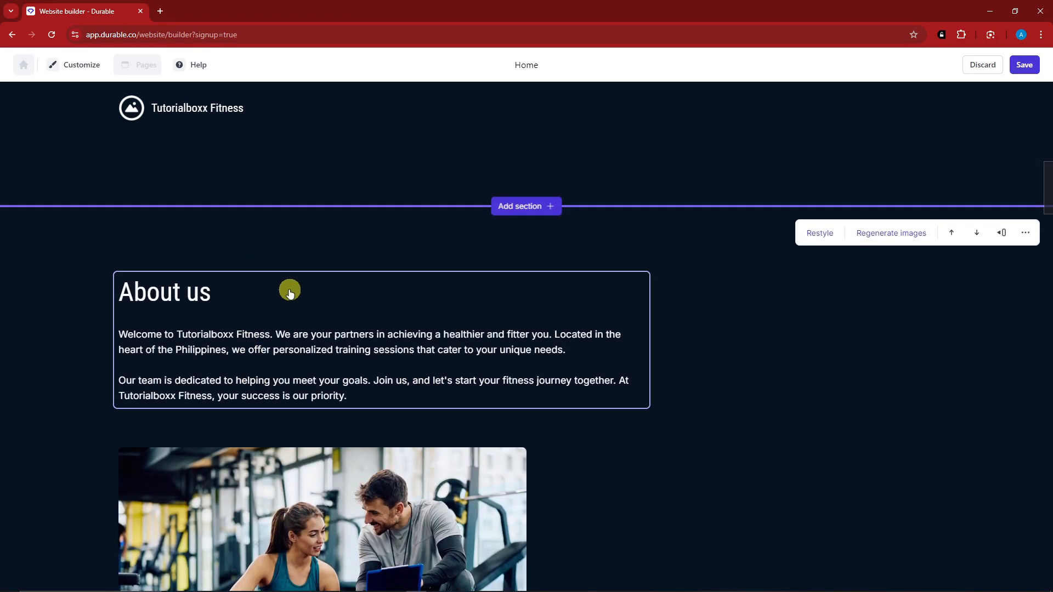
- Open the "About us" section's content for editing and look over its body text without changing it
click(279, 311)
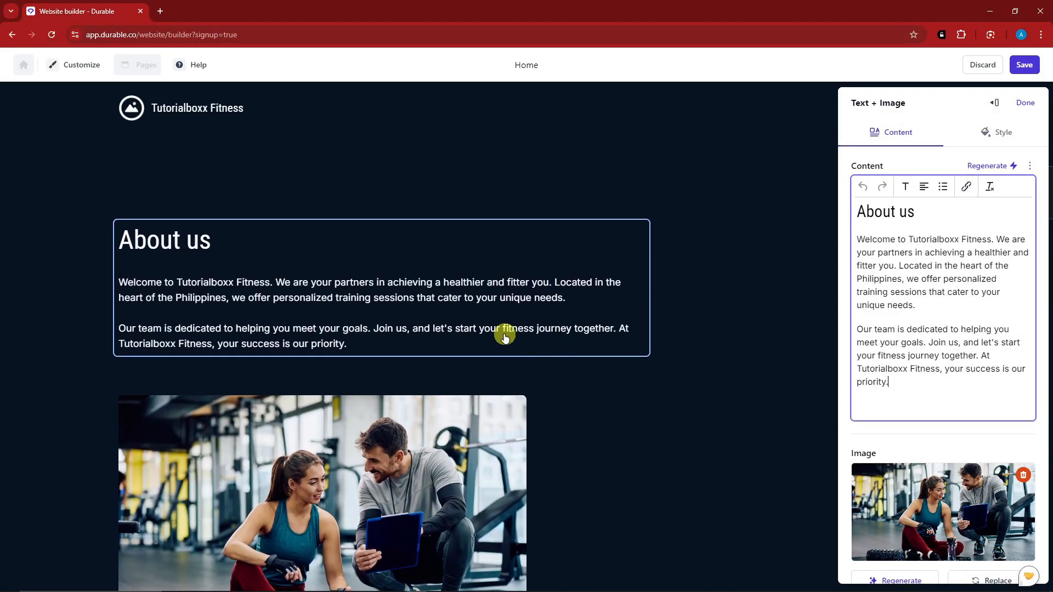
drag(907, 386, 861, 236)
click(1025, 103)
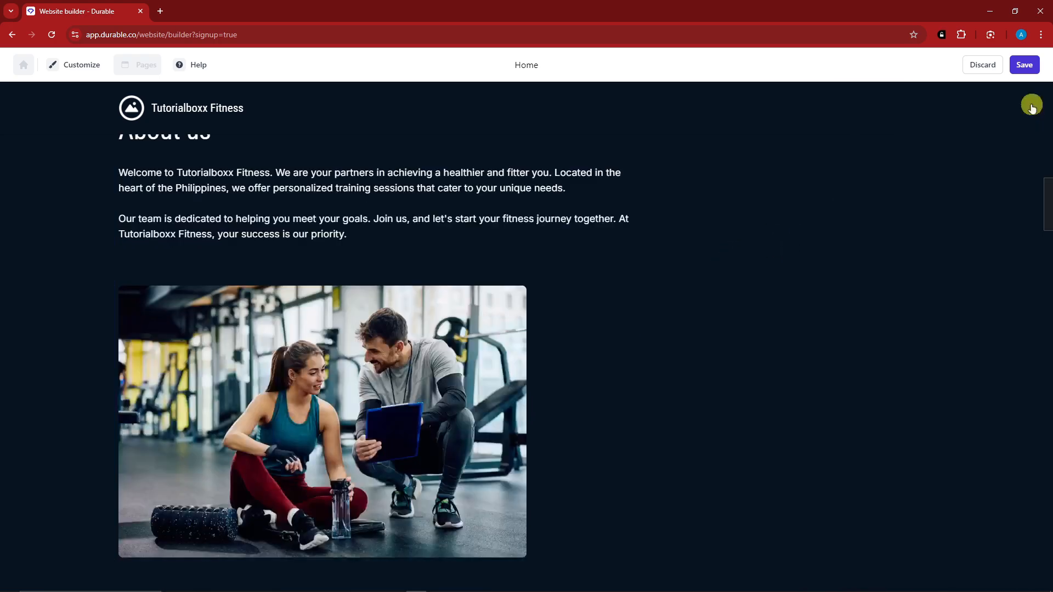
click(492, 208)
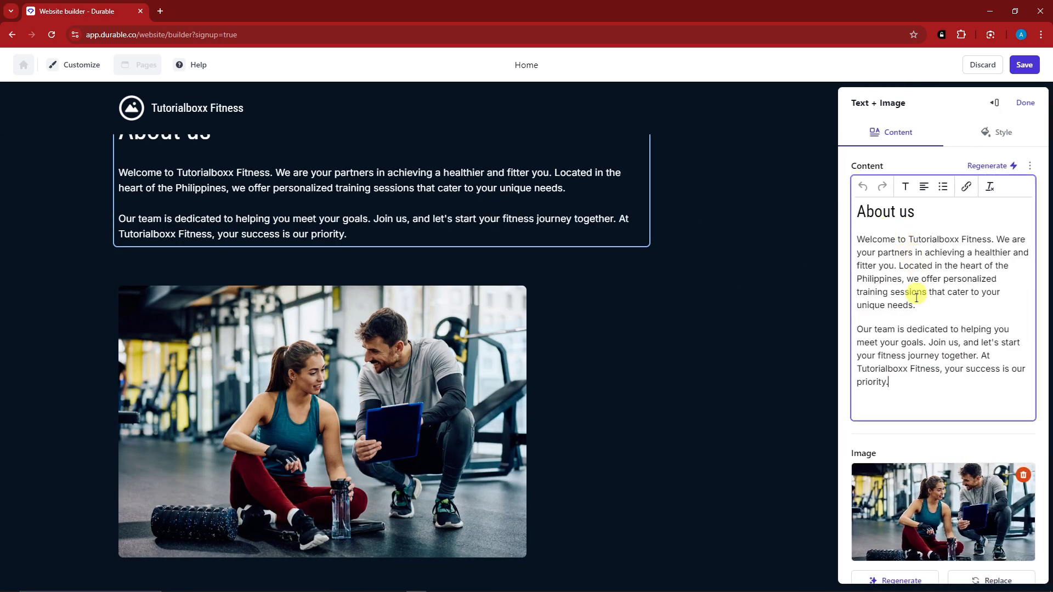
drag(905, 383, 854, 243)
click(926, 344)
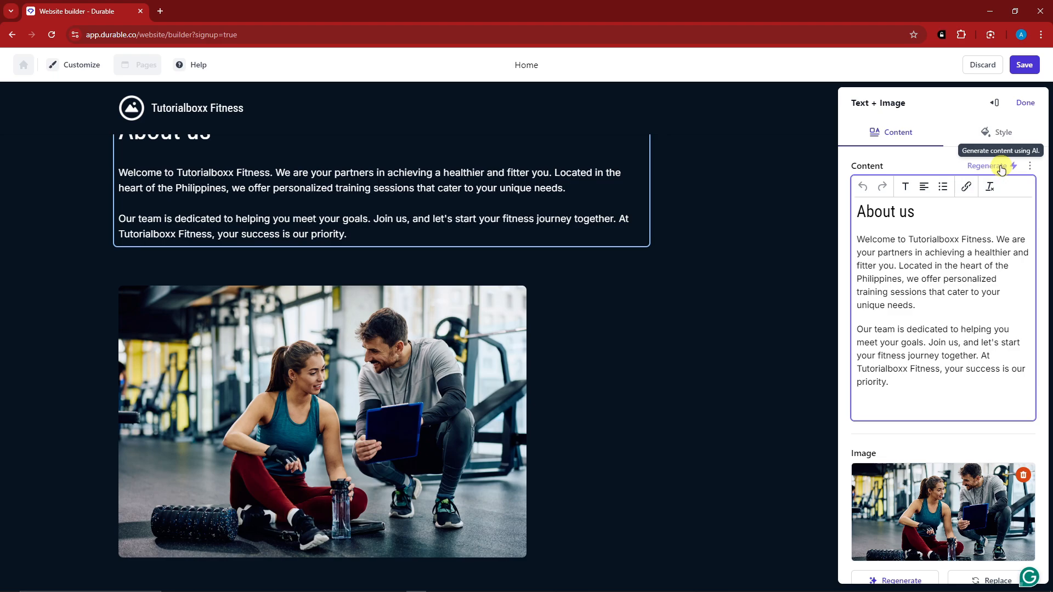
- Review the "About us" section's style settings, from colors and image layout to spacing, divider and border
click(997, 137)
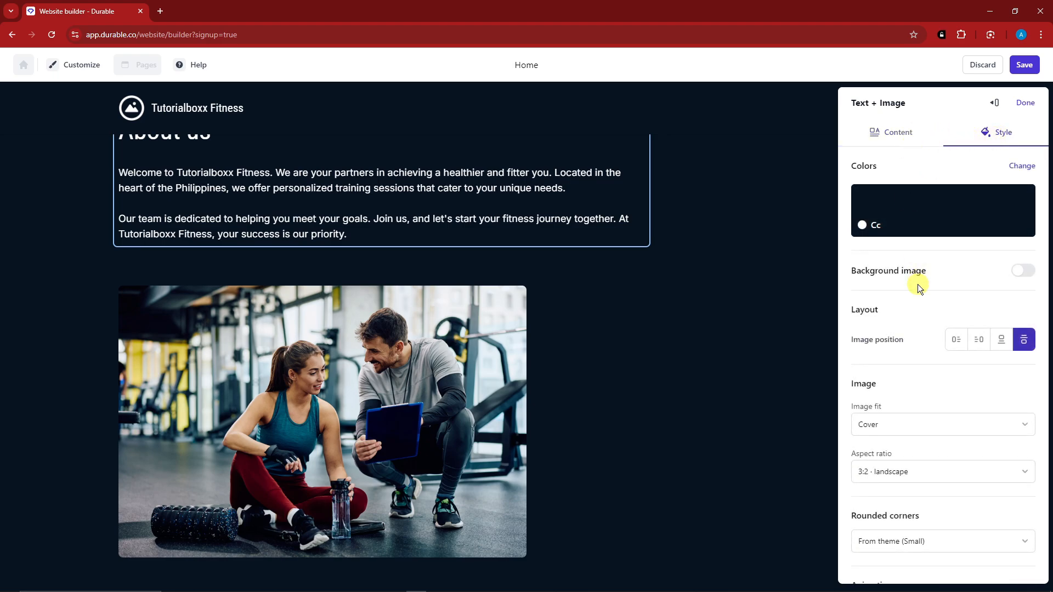
scroll(894, 349, down, 6)
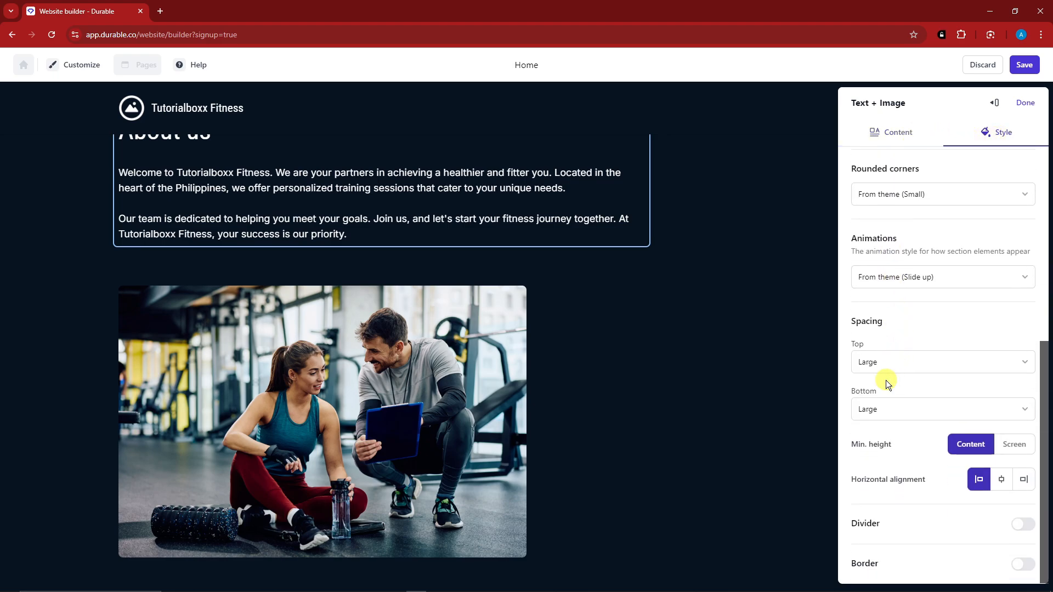
scroll(877, 494, up, 6)
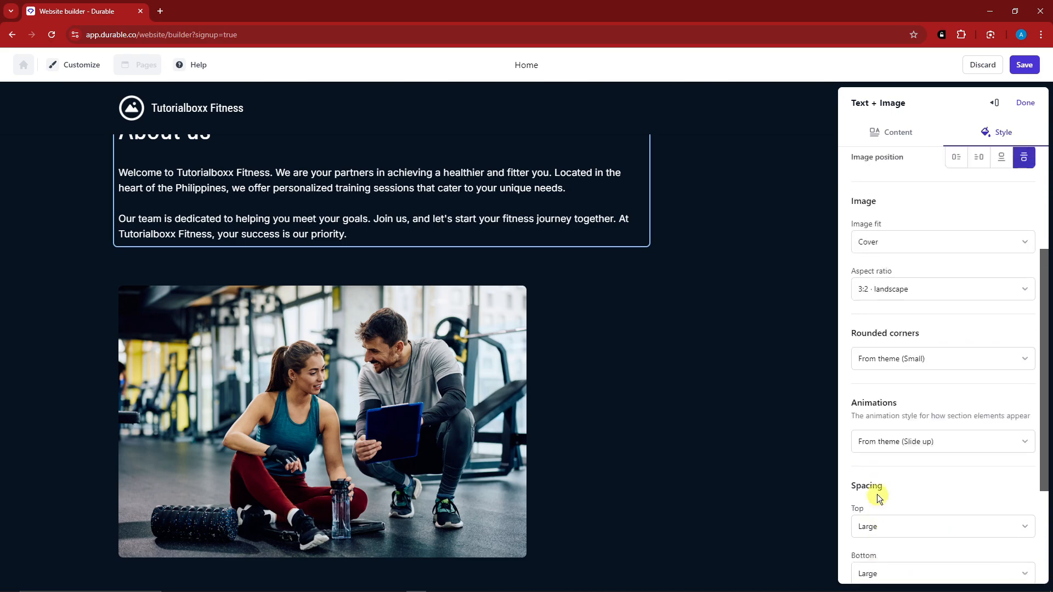
- Regenerate the image in the "About us" section's content
click(898, 138)
scroll(963, 367, down, 4)
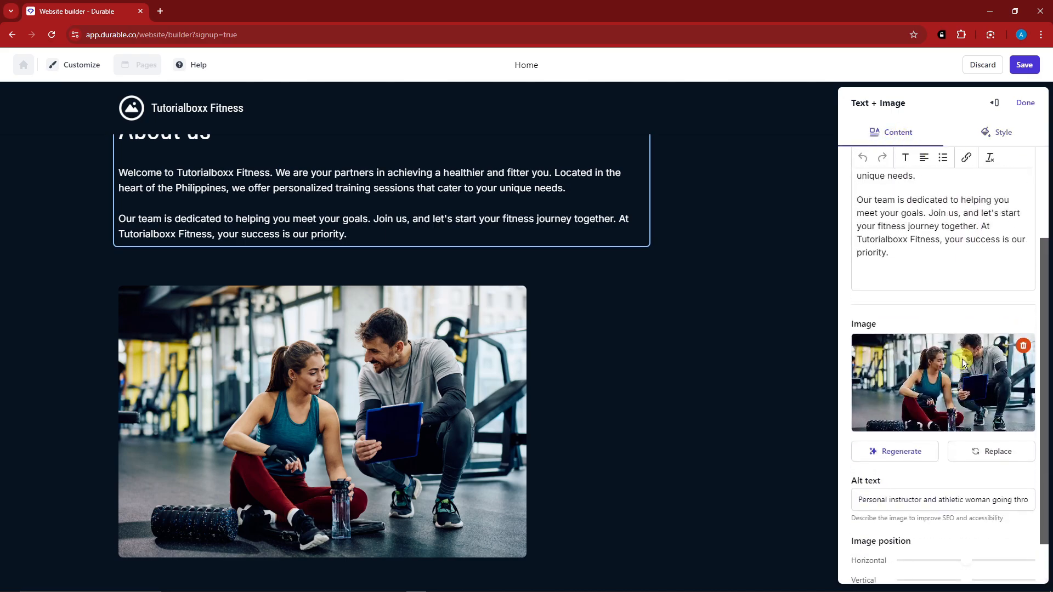
click(915, 399)
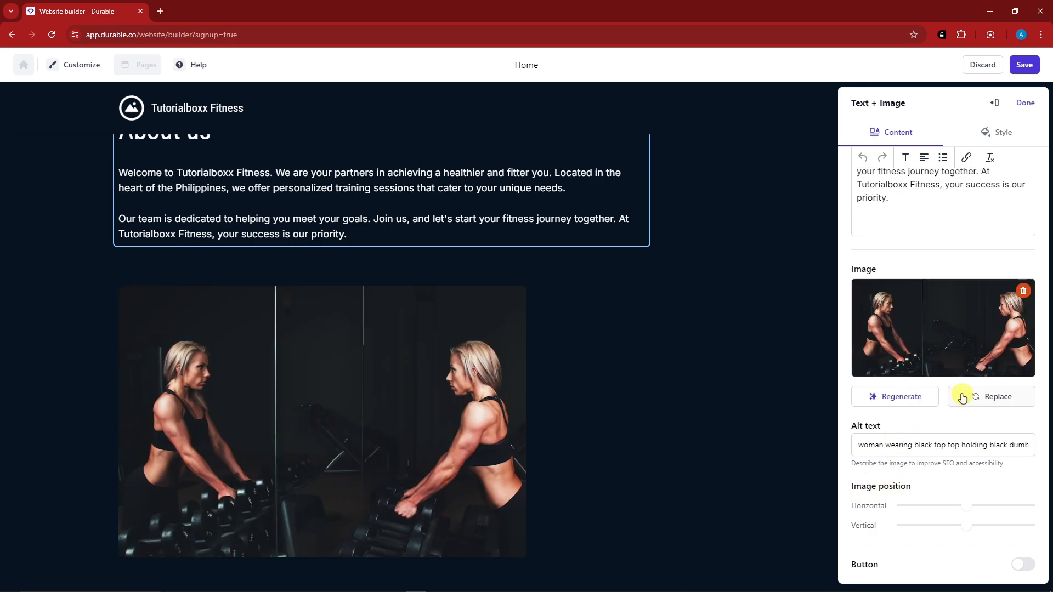
- Look through the replacement image sources, including suggestions, Getty Images, Unsplash, upload and library, and close them without inserting an image
click(975, 399)
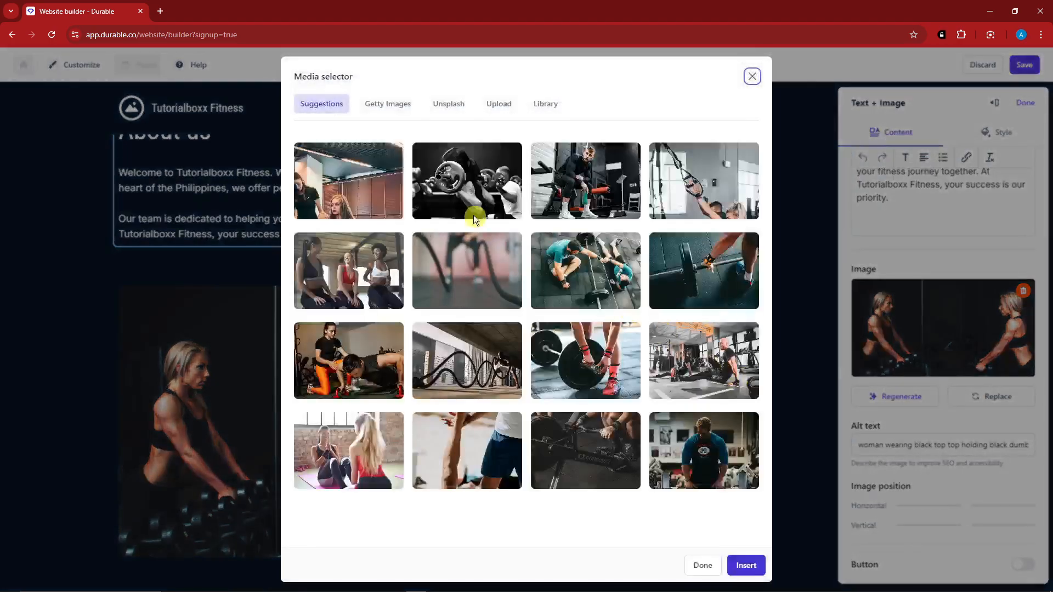
click(401, 113)
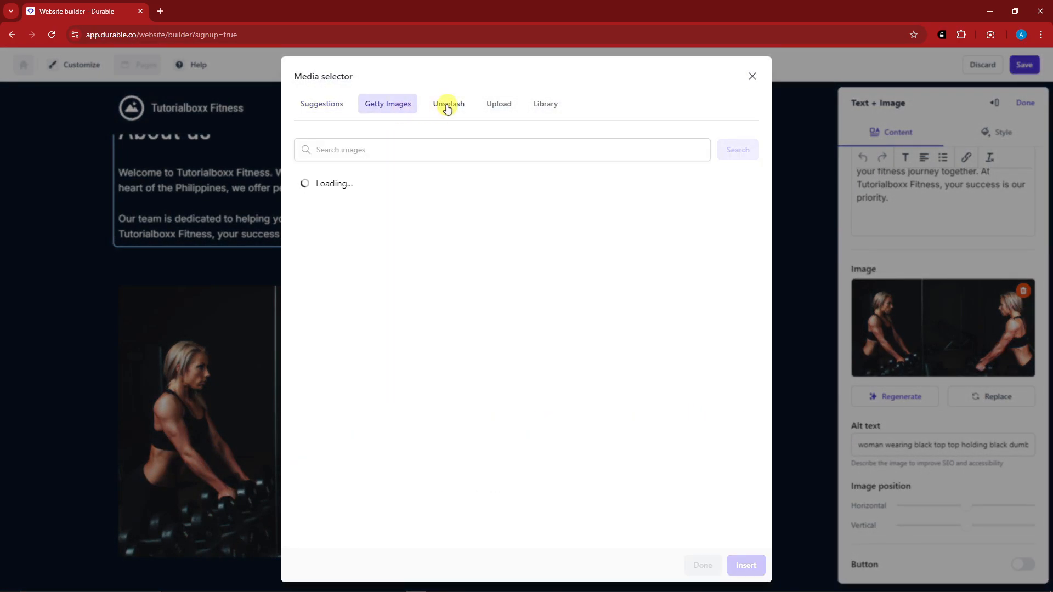
click(498, 105)
click(334, 104)
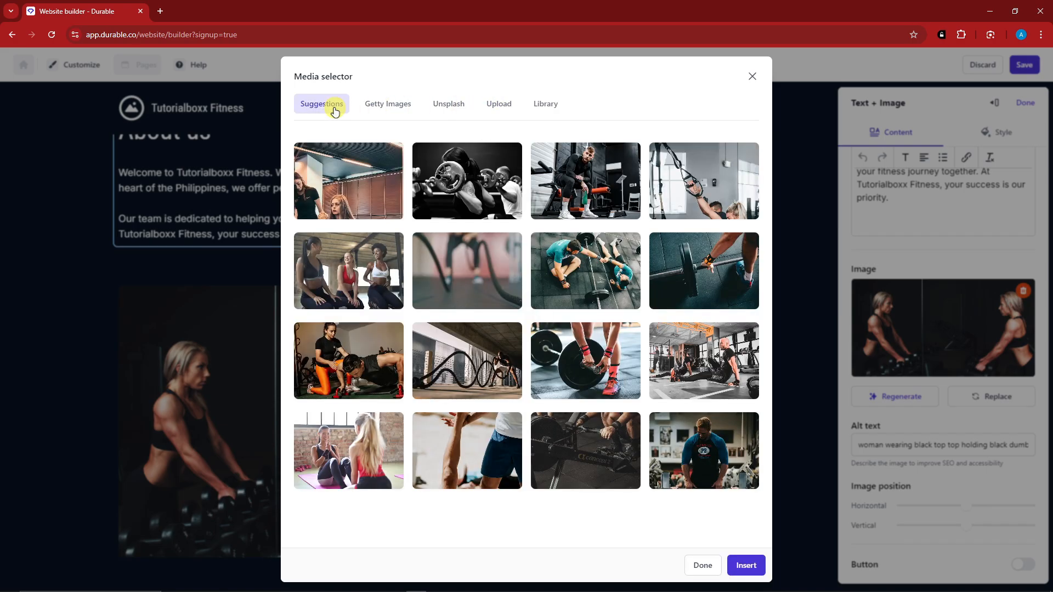
click(552, 107)
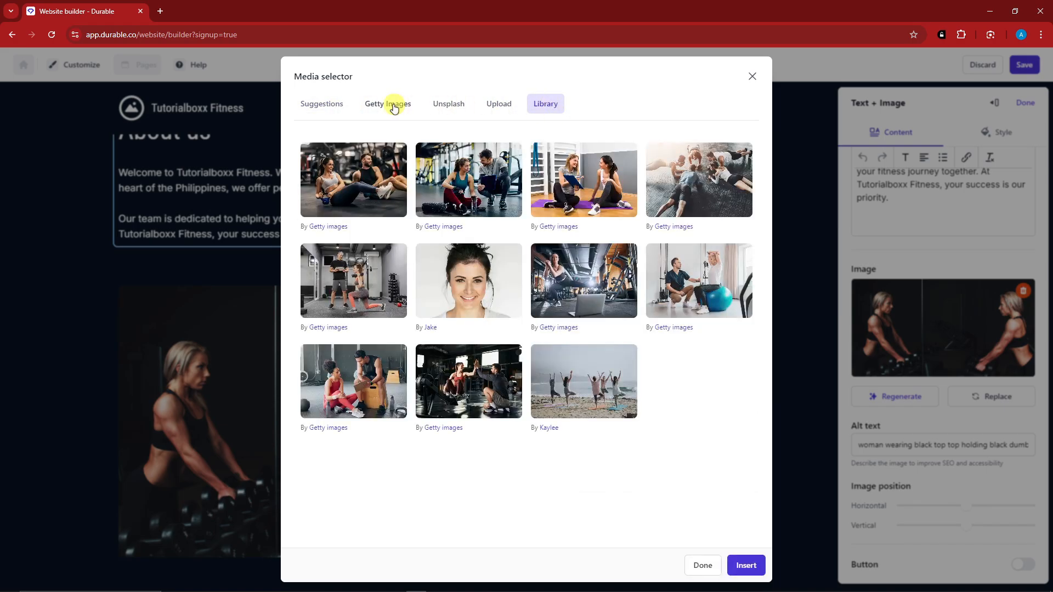
click(471, 105)
click(752, 77)
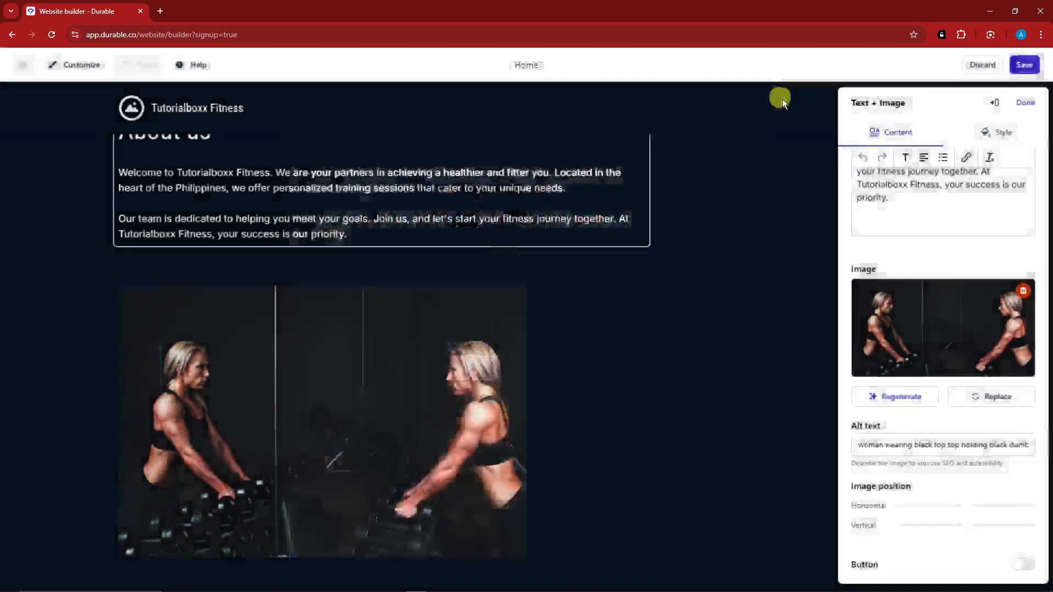
- Finish and save the "About us" section's edits, and reopen its editor and close it without changes
click(1026, 103)
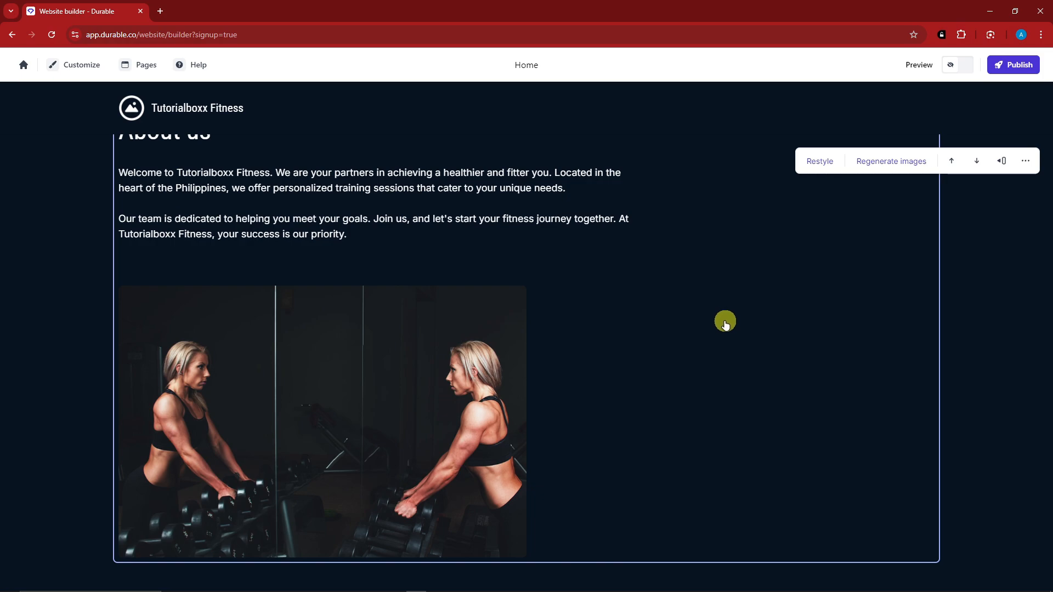
click(1025, 162)
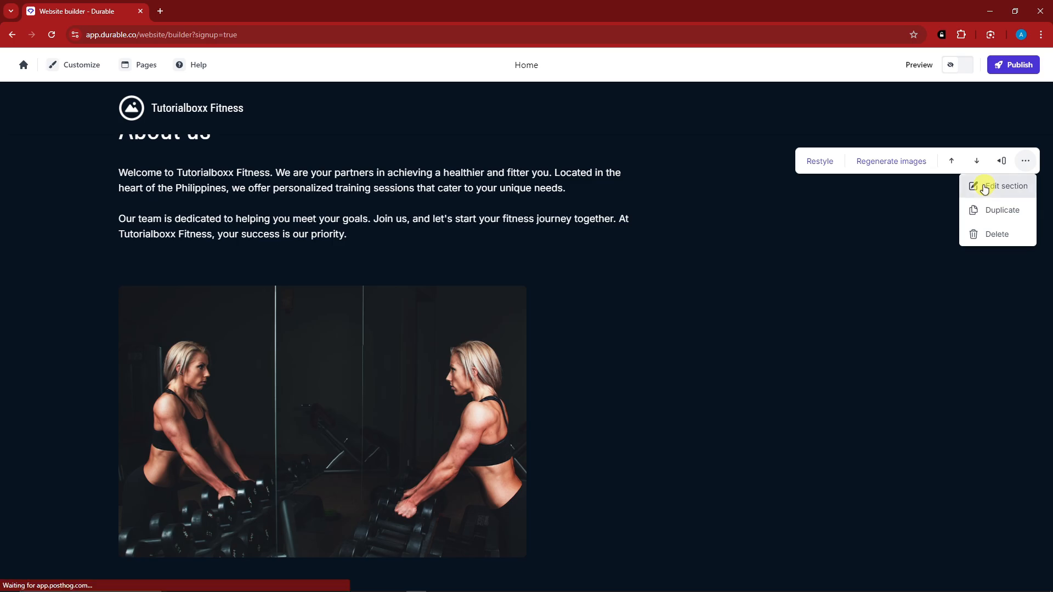
click(984, 188)
click(1025, 106)
- Restyle the "About us" section until the text is on the left and a full-bleed image fills the right half
mouse_move(924, 161)
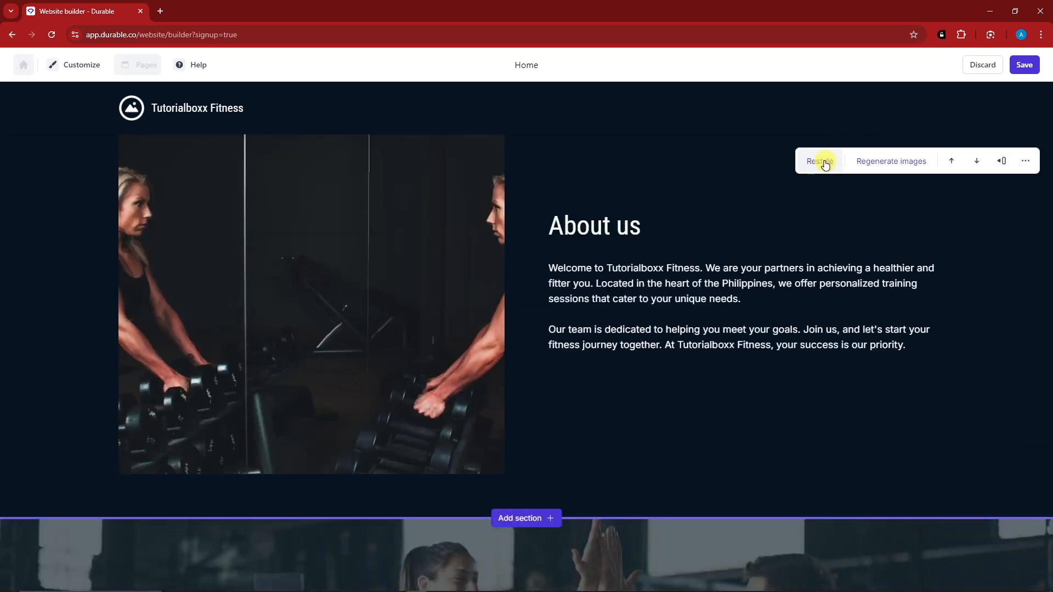
click(821, 161)
click(826, 163)
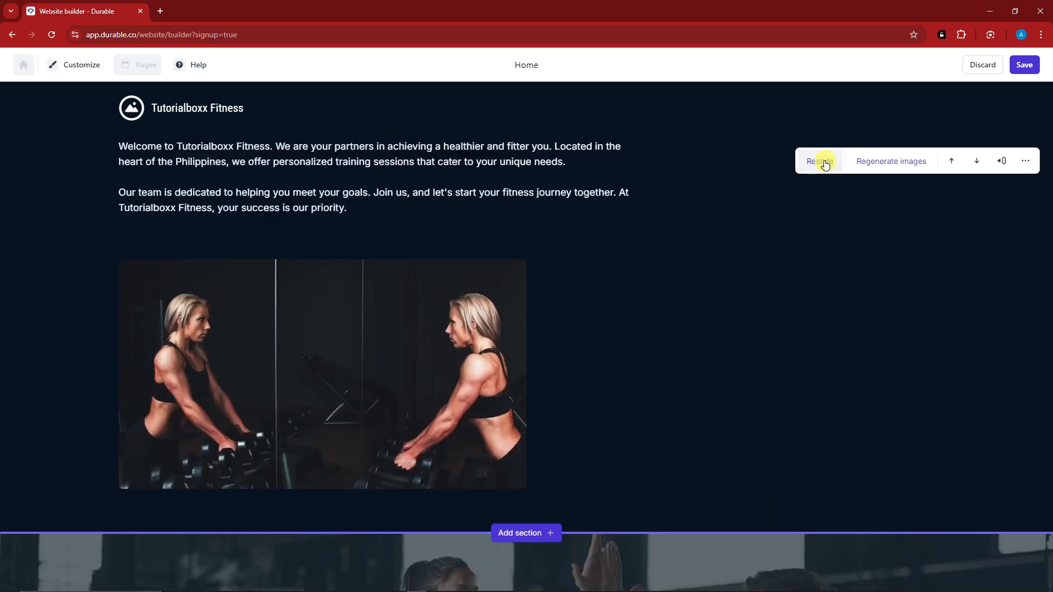
click(825, 164)
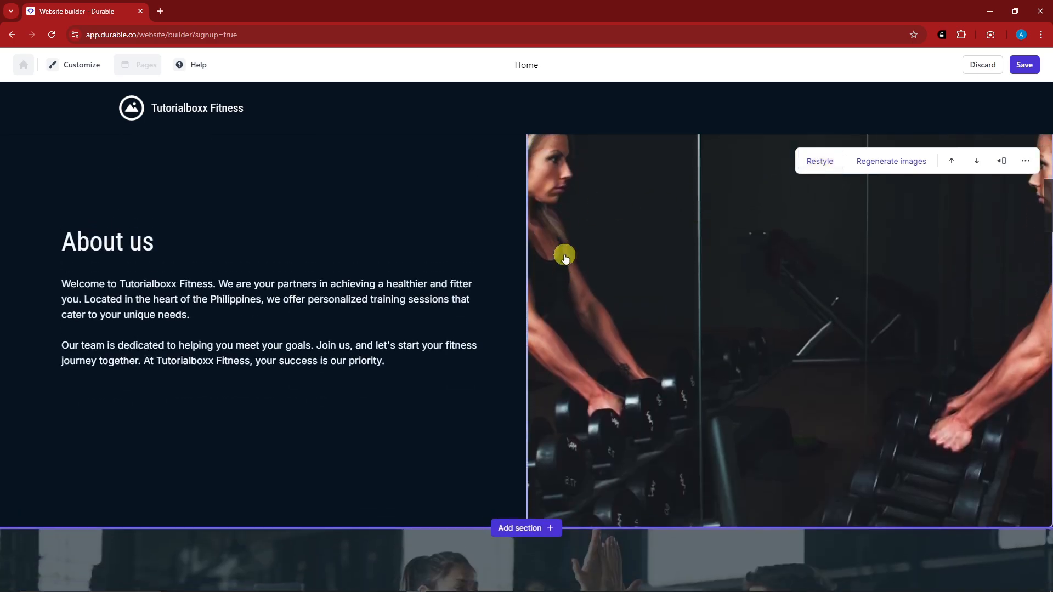
- Edit the "About us" section's style and apply the solid theme color scheme Bb
scroll(603, 257, down, 1)
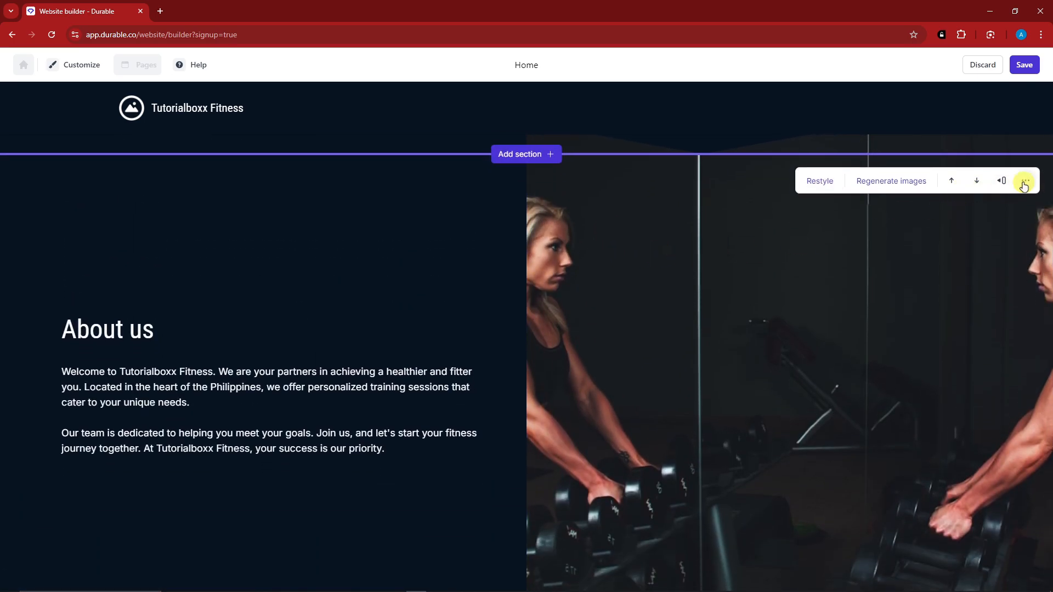
click(1026, 183)
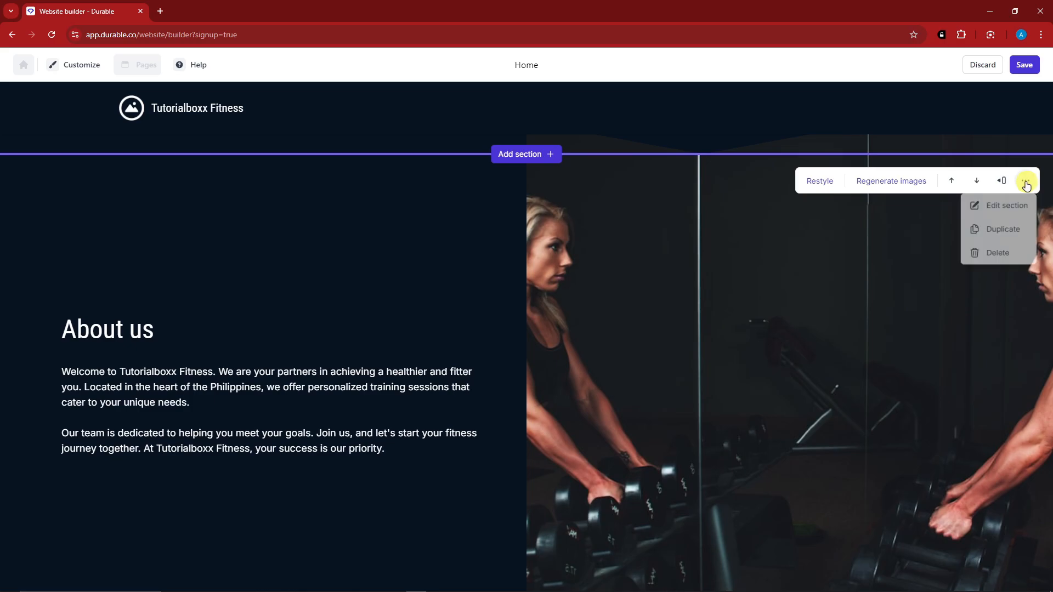
click(987, 212)
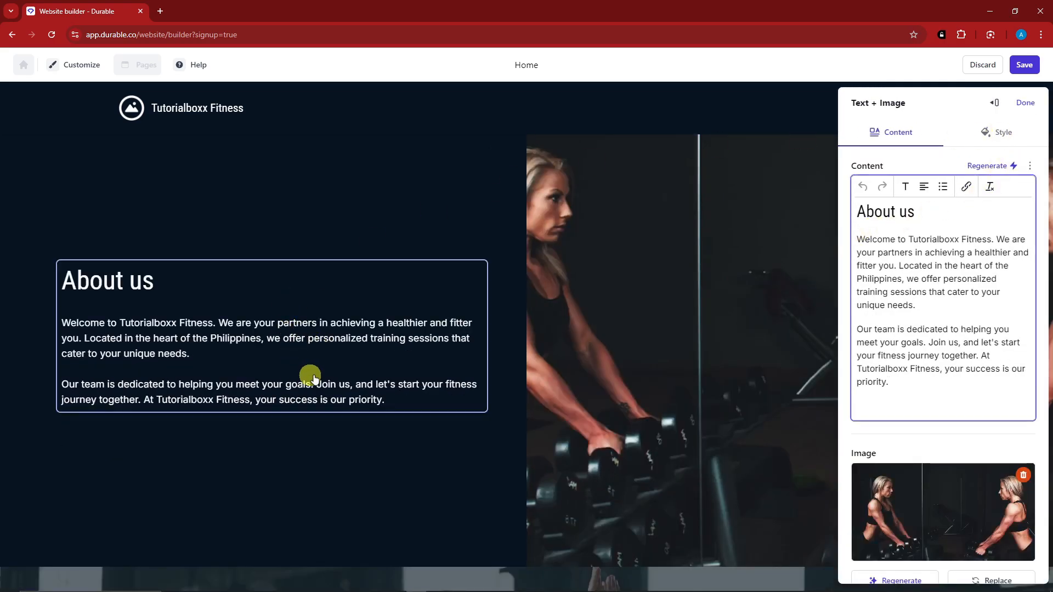
click(1014, 133)
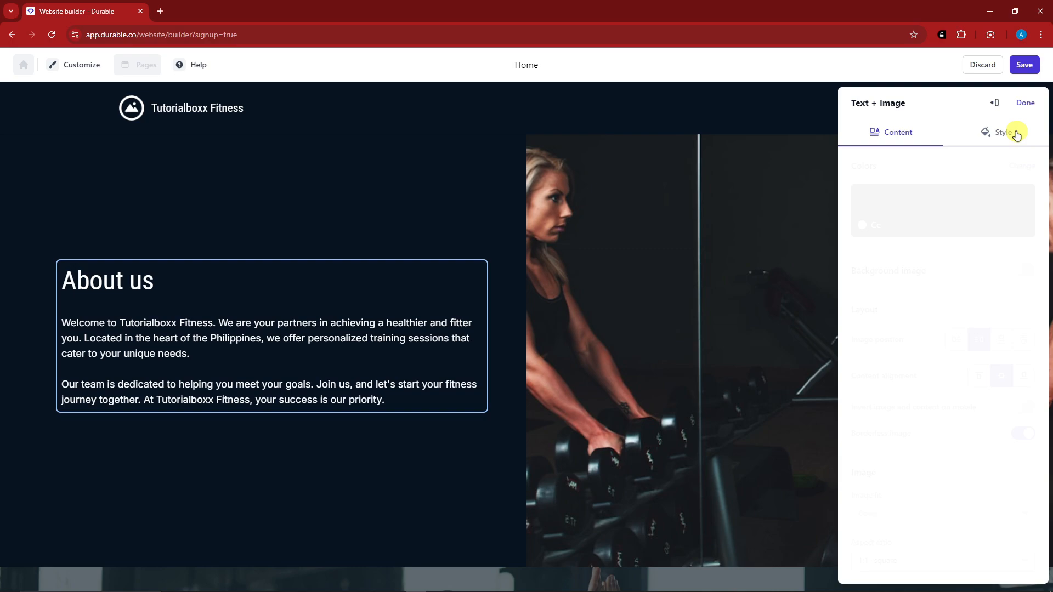
click(269, 348)
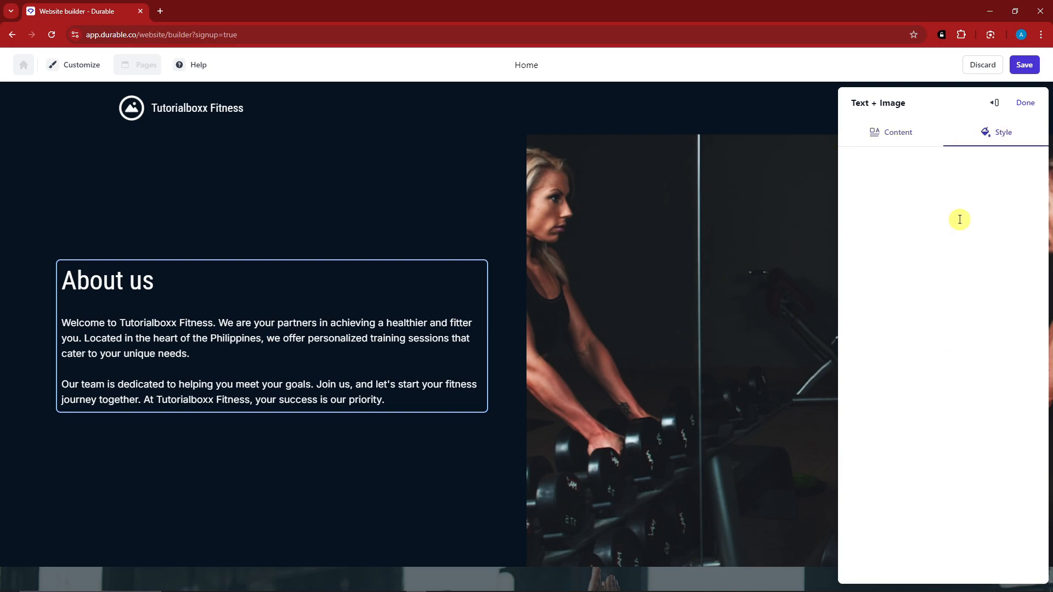
click(982, 136)
click(906, 201)
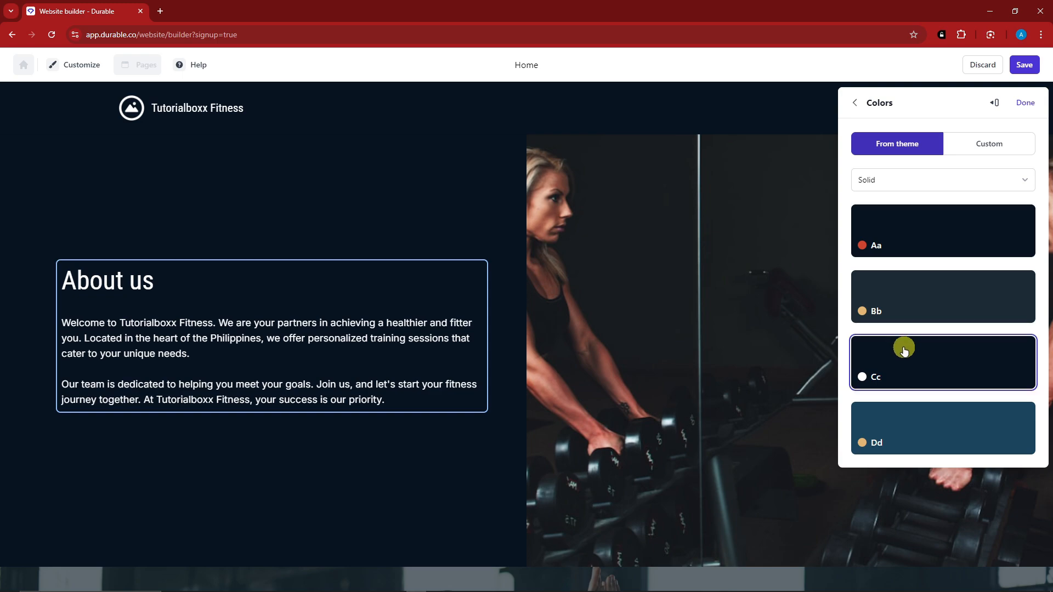
click(913, 290)
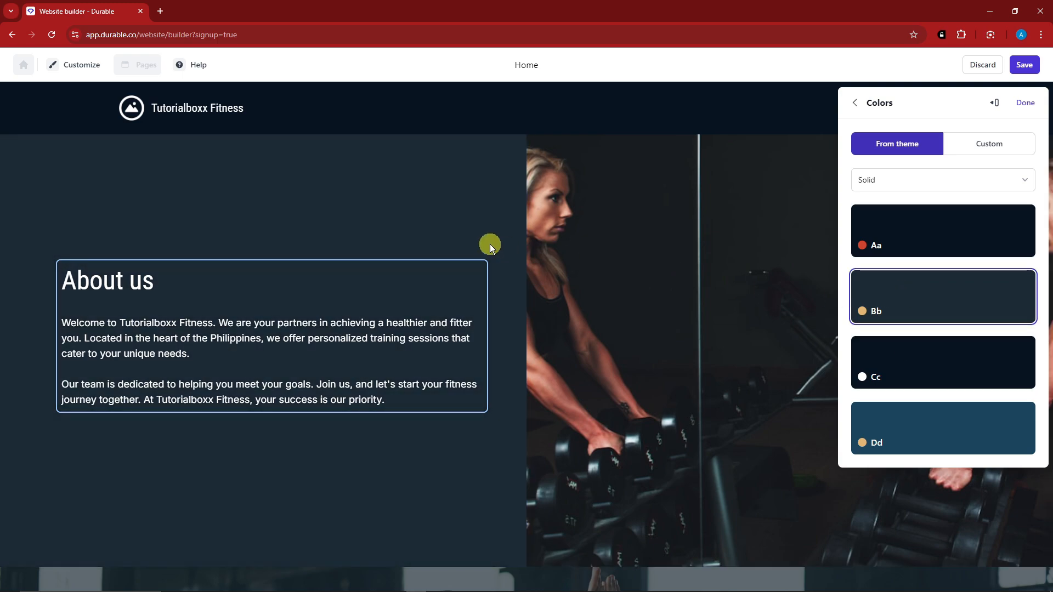
- Finish the "About us" color edit and review the home page sections, from the hero and logos to the services and testimonial
click(1025, 107)
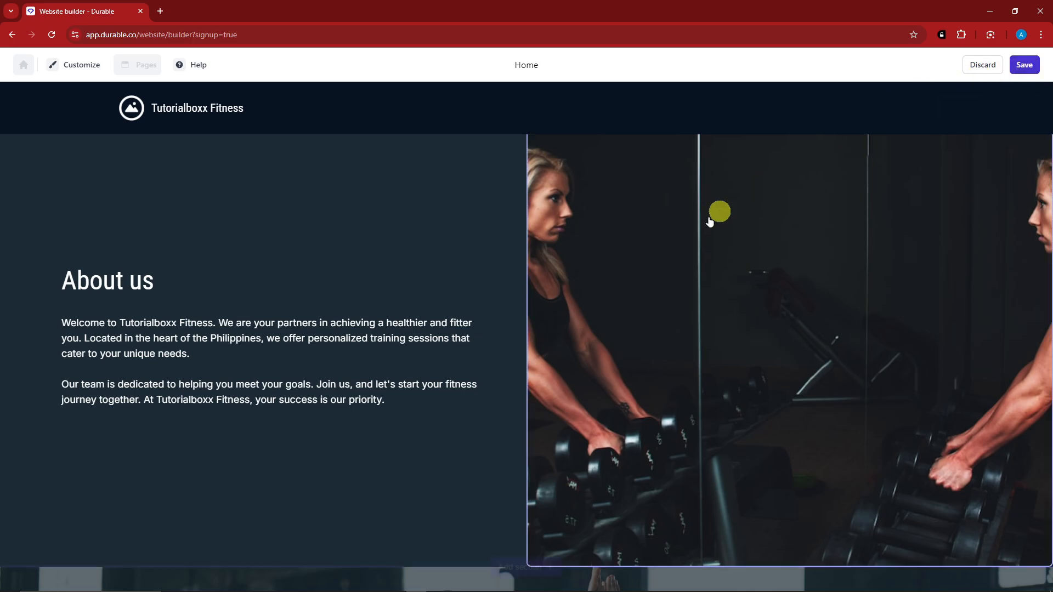
scroll(509, 293, down, 10)
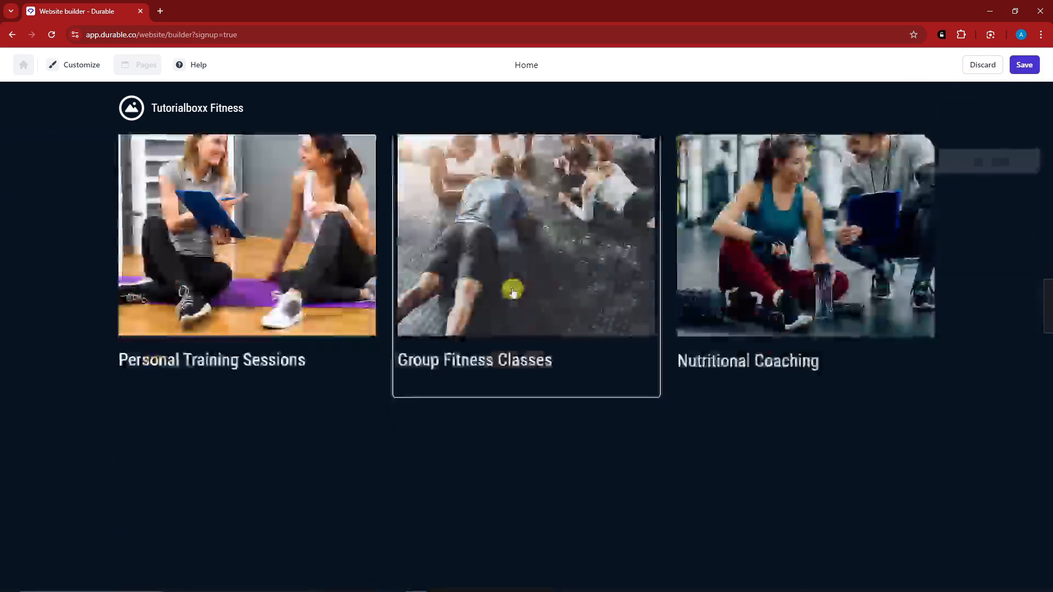
scroll(512, 289, up, 5)
scroll(329, 313, down, 7)
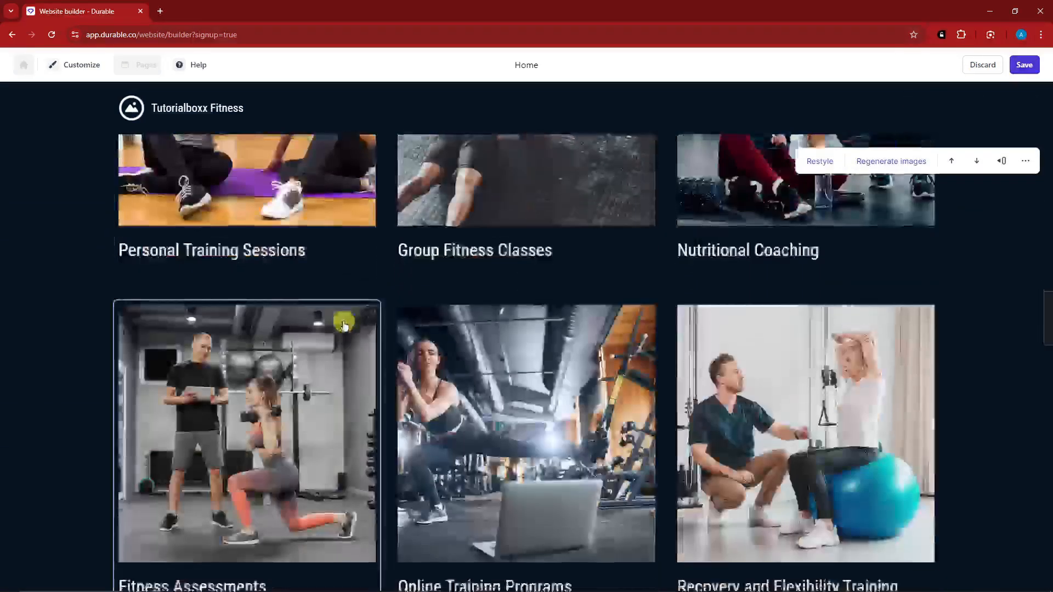
scroll(346, 324, down, 2)
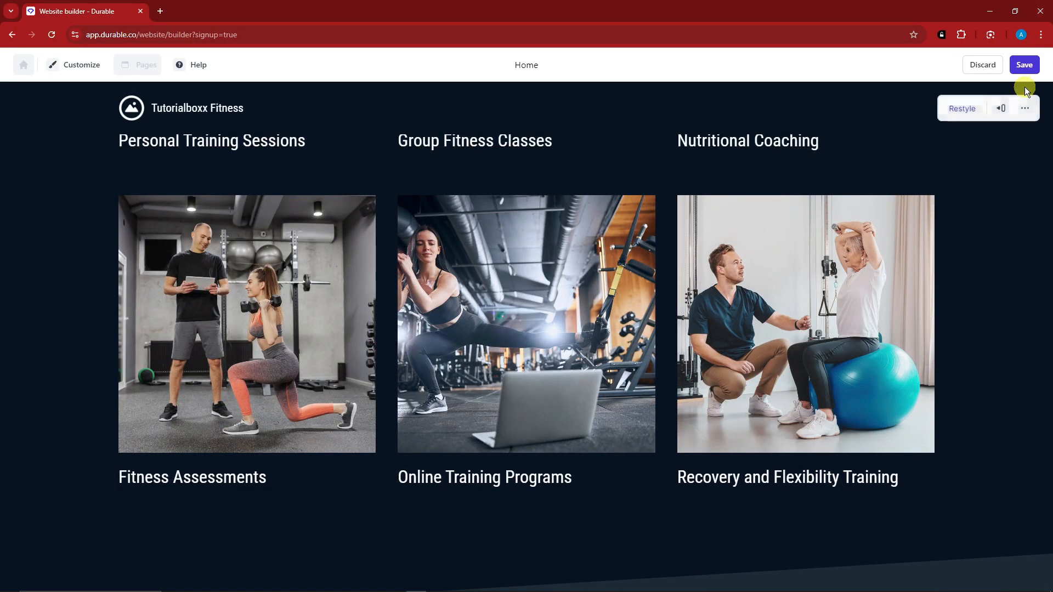
scroll(1023, 261, down, 9)
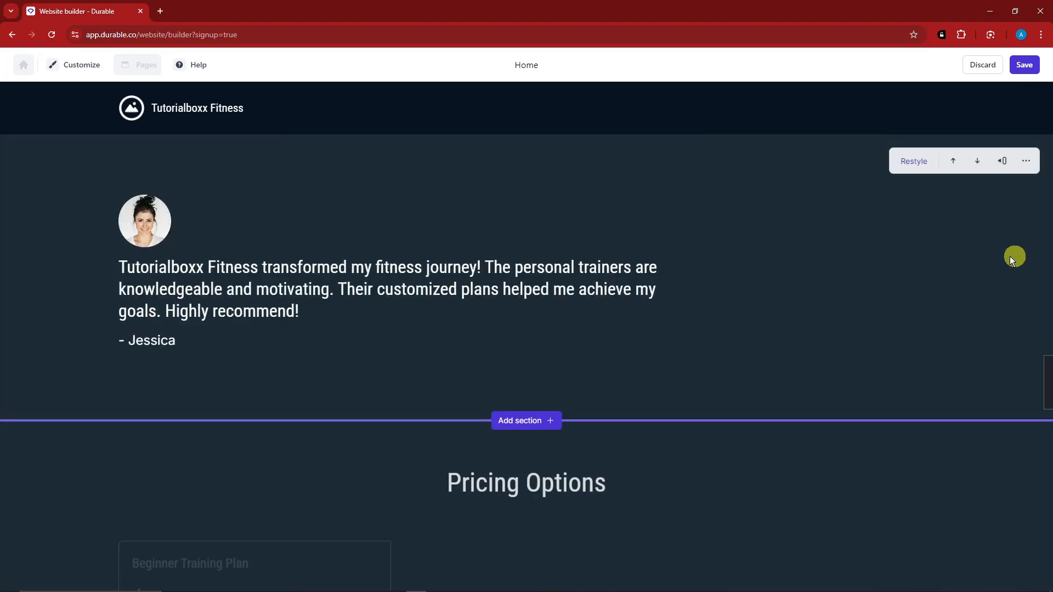
scroll(608, 306, up, 12)
scroll(504, 376, up, 5)
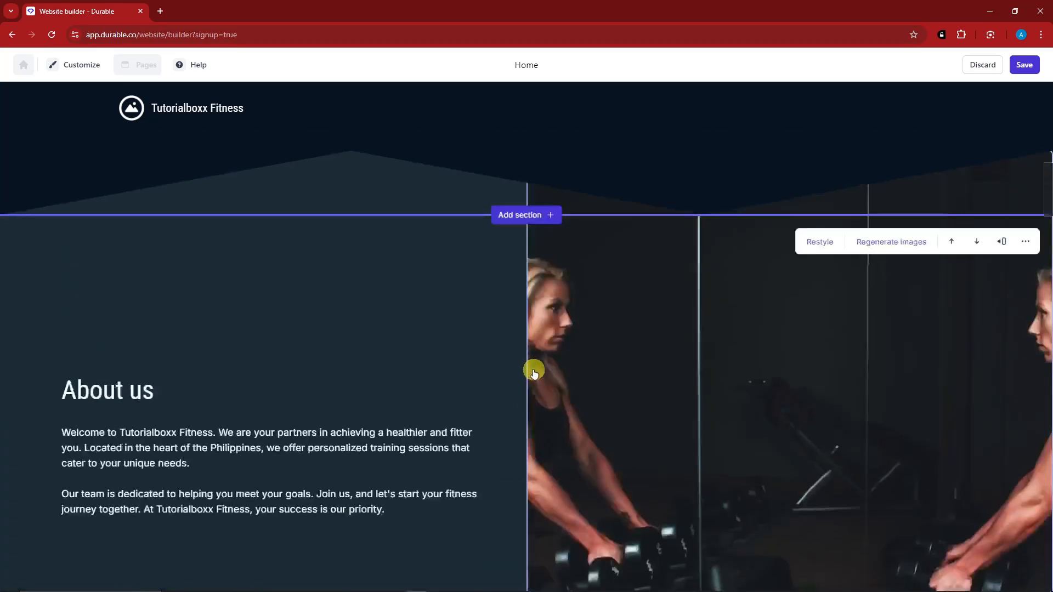
scroll(535, 372, up, 10)
scroll(793, 325, down, 4)
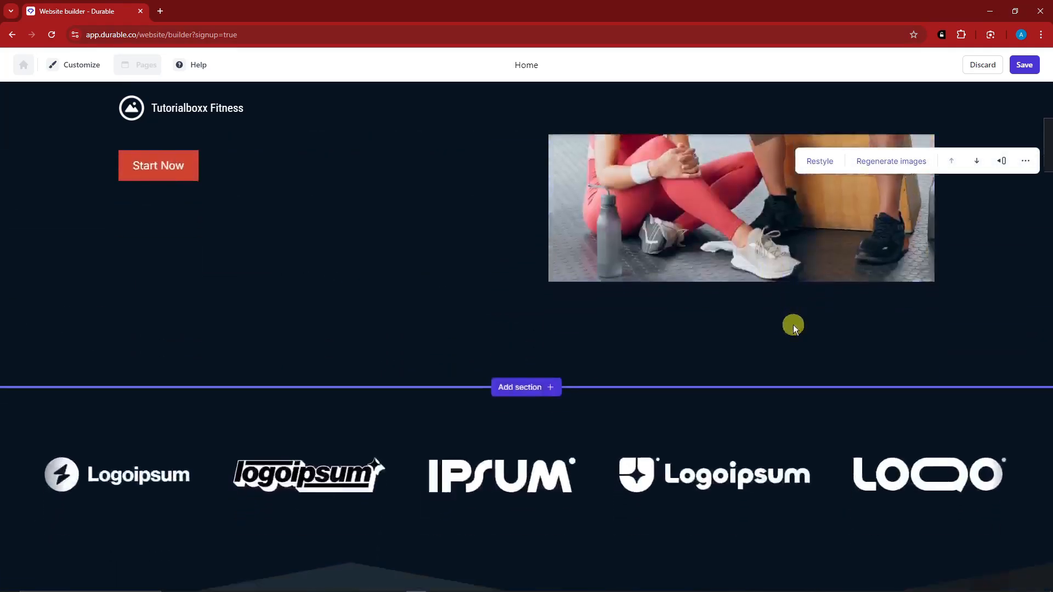
scroll(795, 332, down, 14)
scroll(803, 357, up, 3)
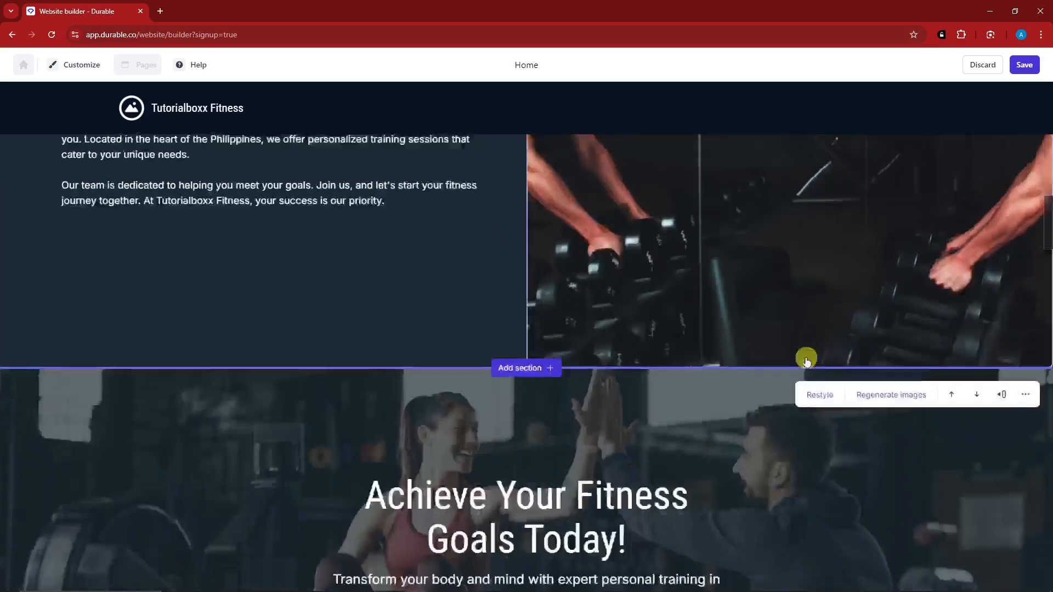
scroll(806, 359, up, 5)
scroll(365, 294, down, 1)
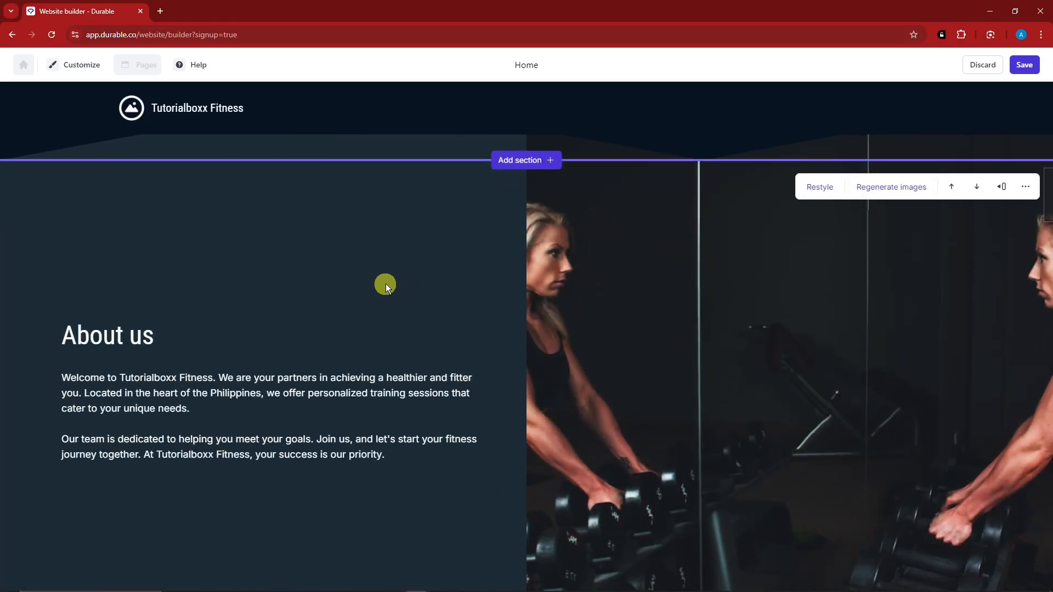
- Reorder the home page by moving "About us" down two places and "Core packages" up two places, above the logo strip
click(976, 188)
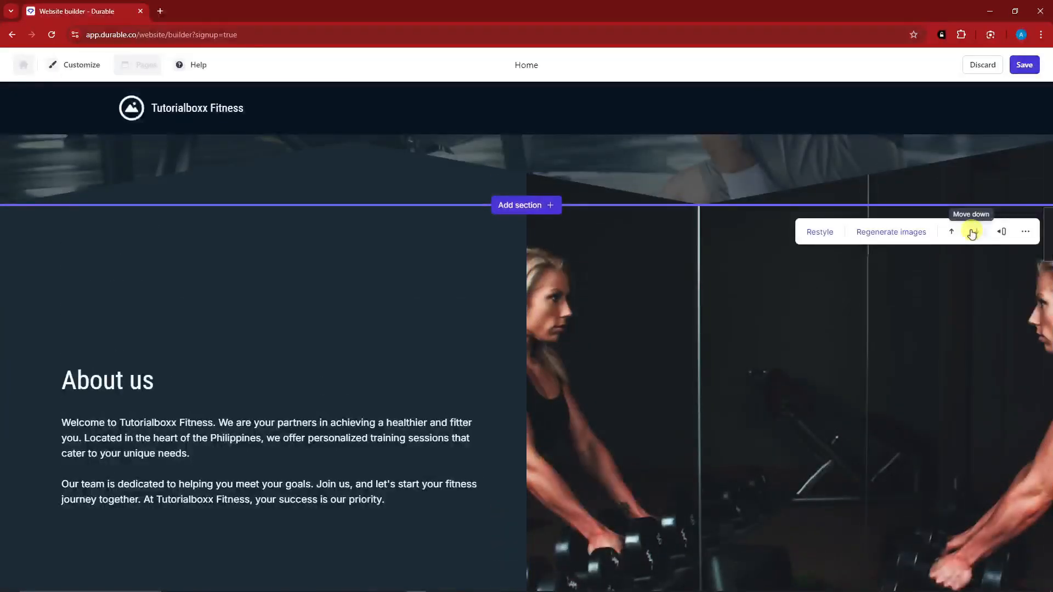
click(972, 233)
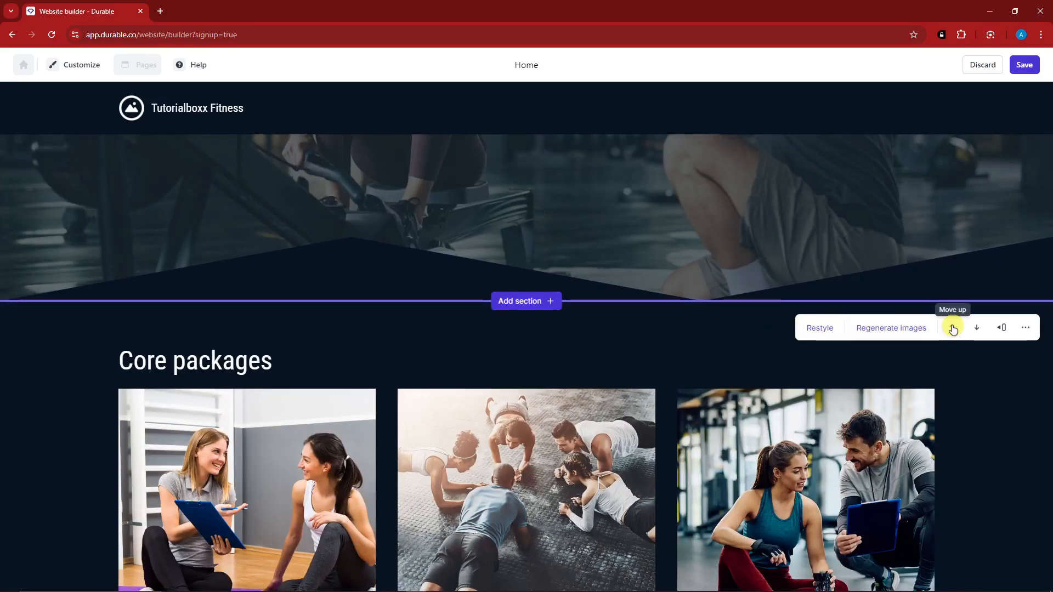
click(953, 329)
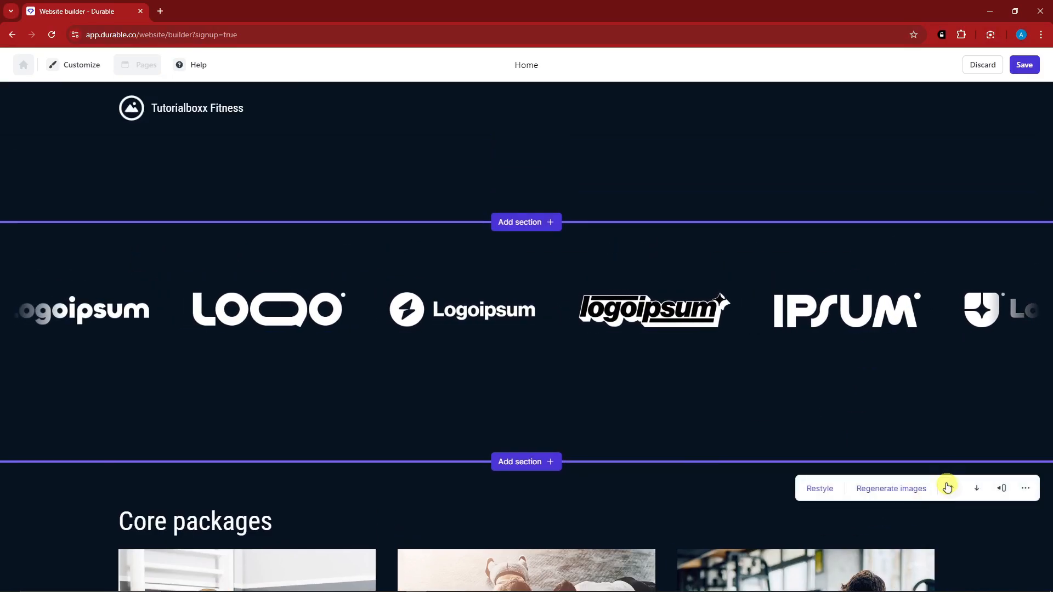
click(947, 487)
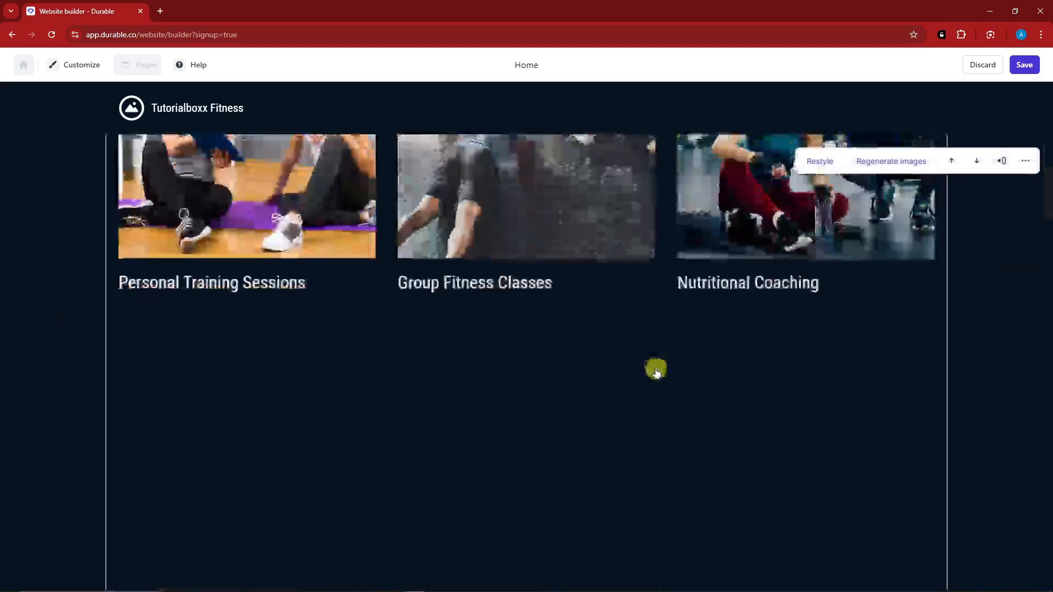
scroll(656, 372, down, 7)
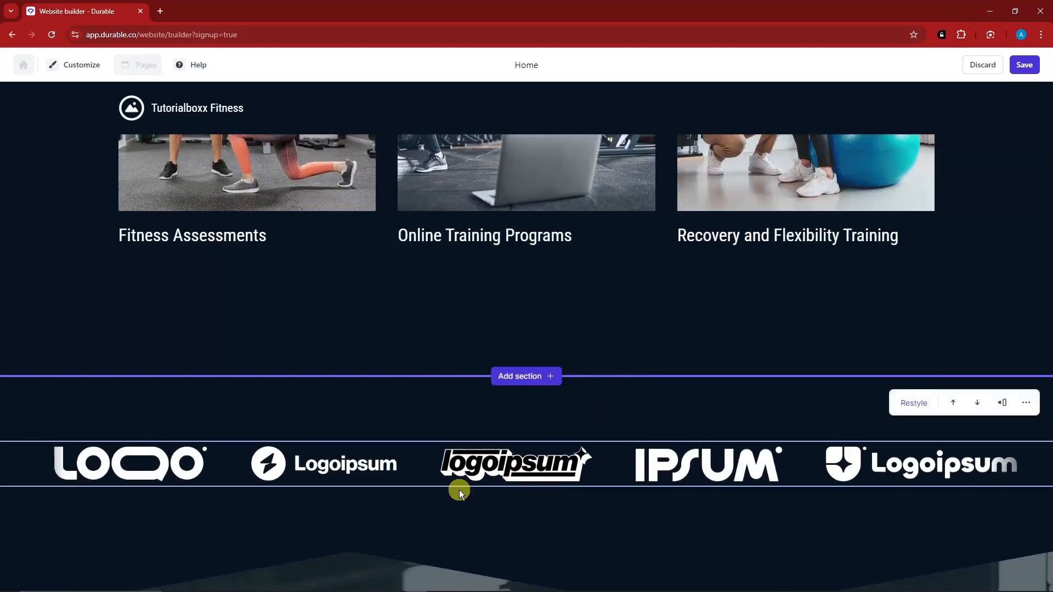
scroll(541, 470, up, 10)
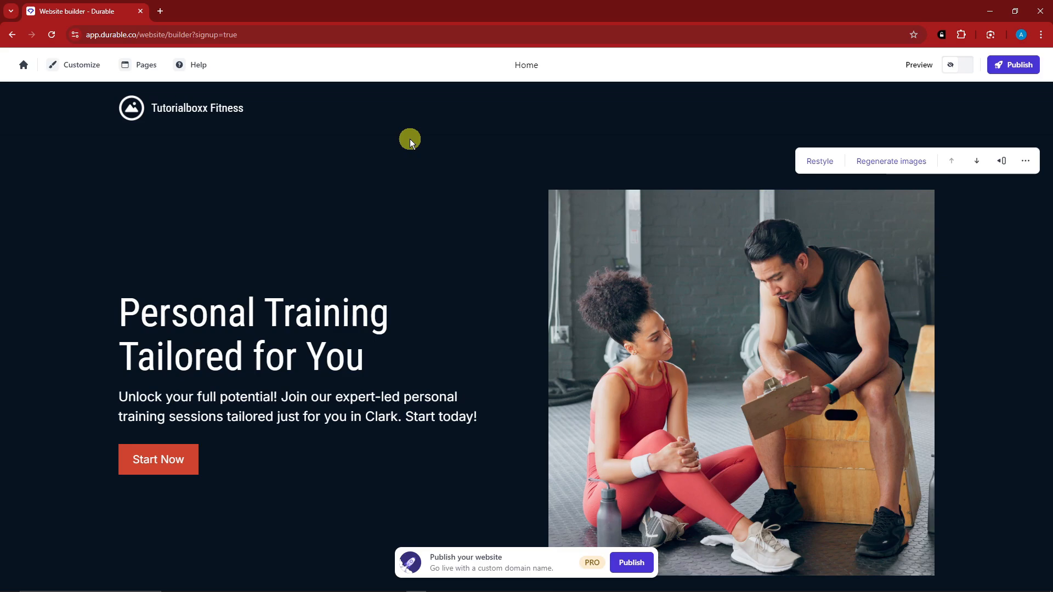
- Leave the builder for the business dashboard and look through the website's overview, analytics, optimization, domain and settings pages
click(25, 66)
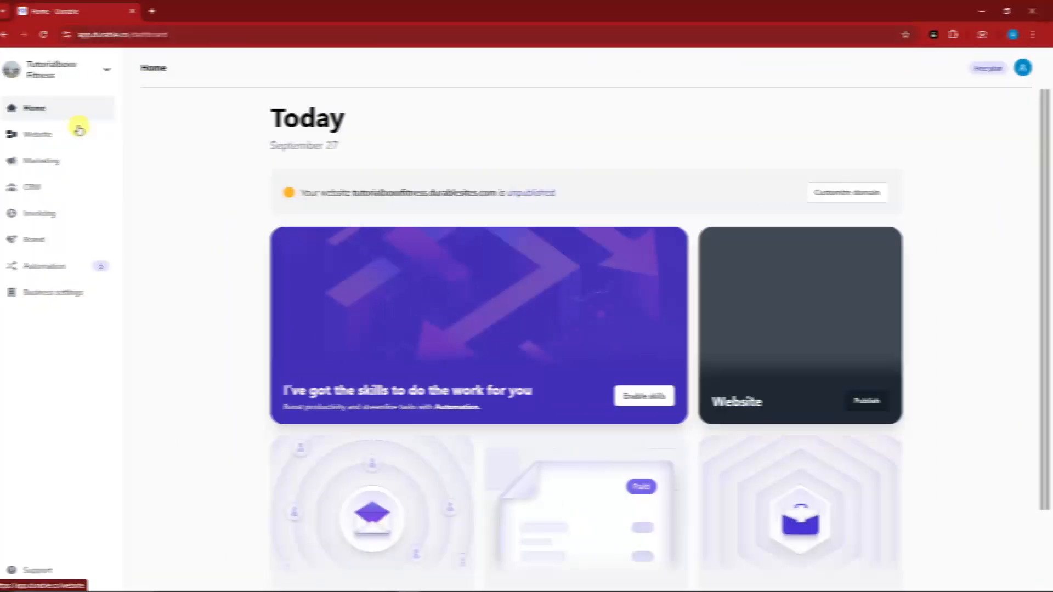
click(53, 142)
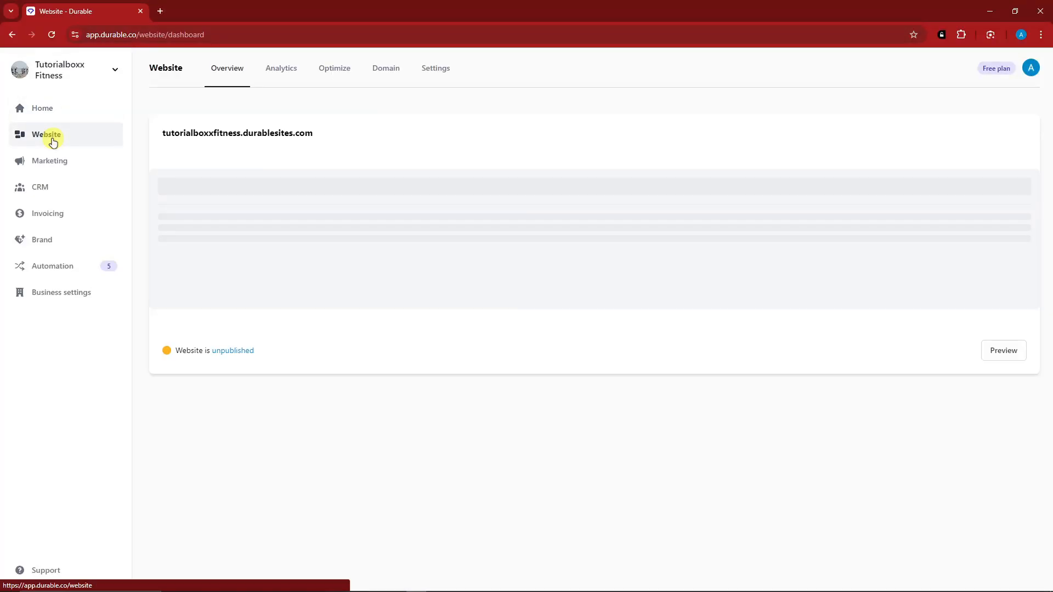
click(282, 69)
click(333, 70)
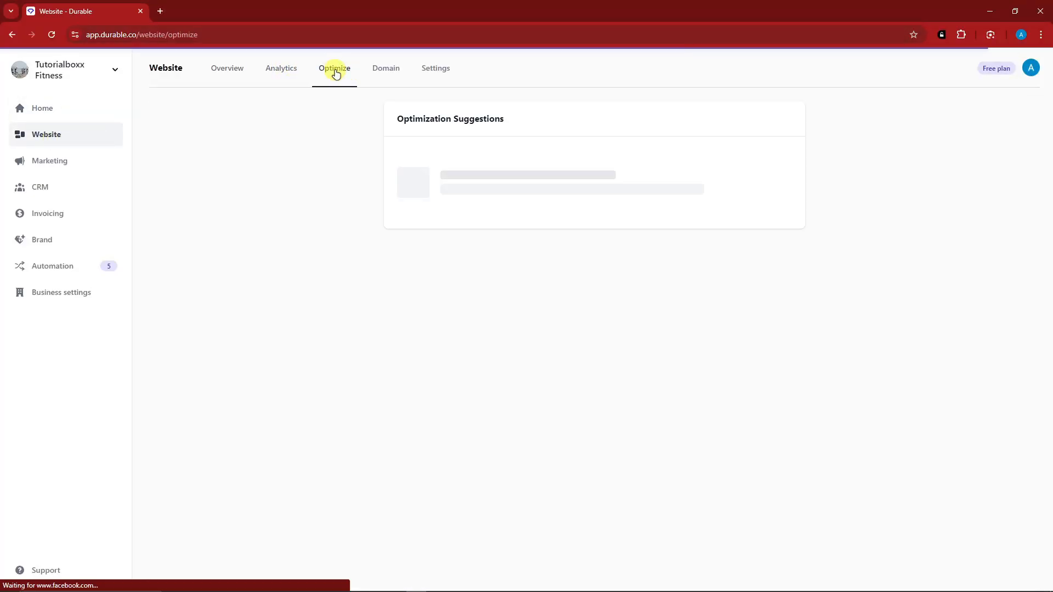
click(392, 73)
click(433, 67)
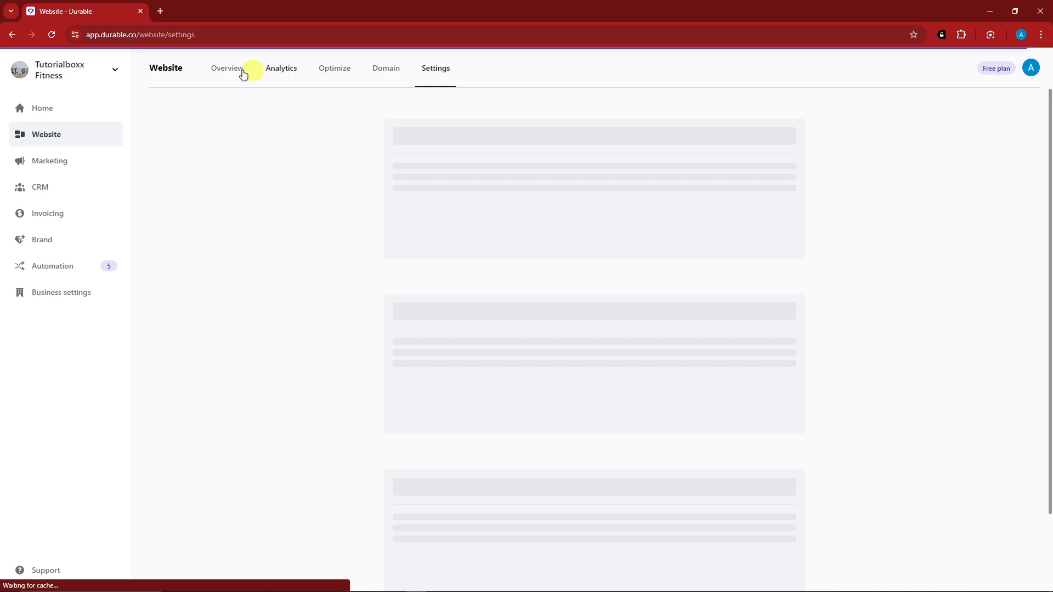
click(280, 71)
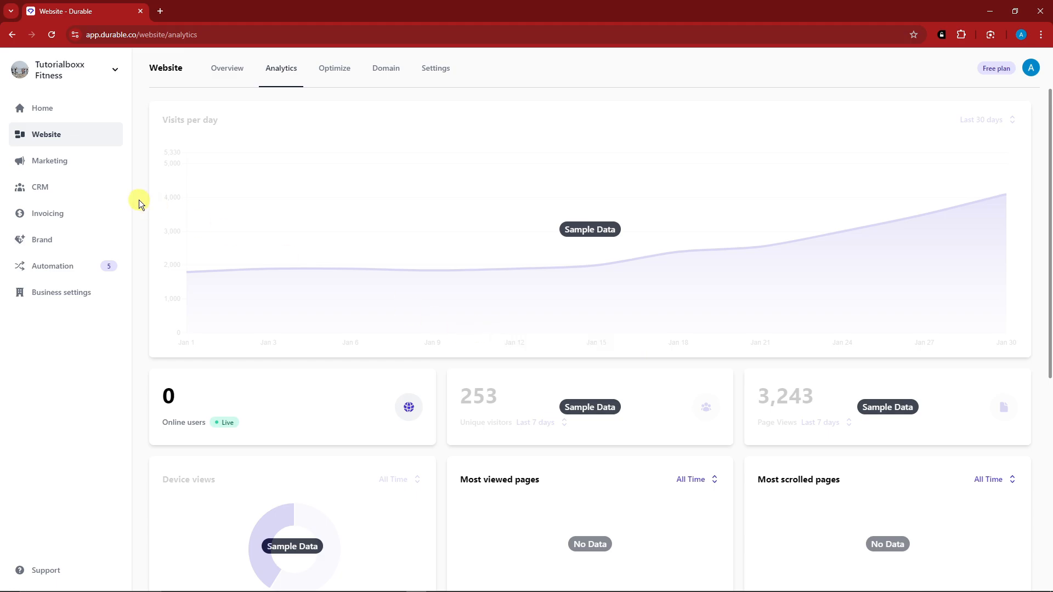
- Look through the marketing pages for social posts, ads, emails and reviews, and dismiss the plan upgrade notice
click(58, 167)
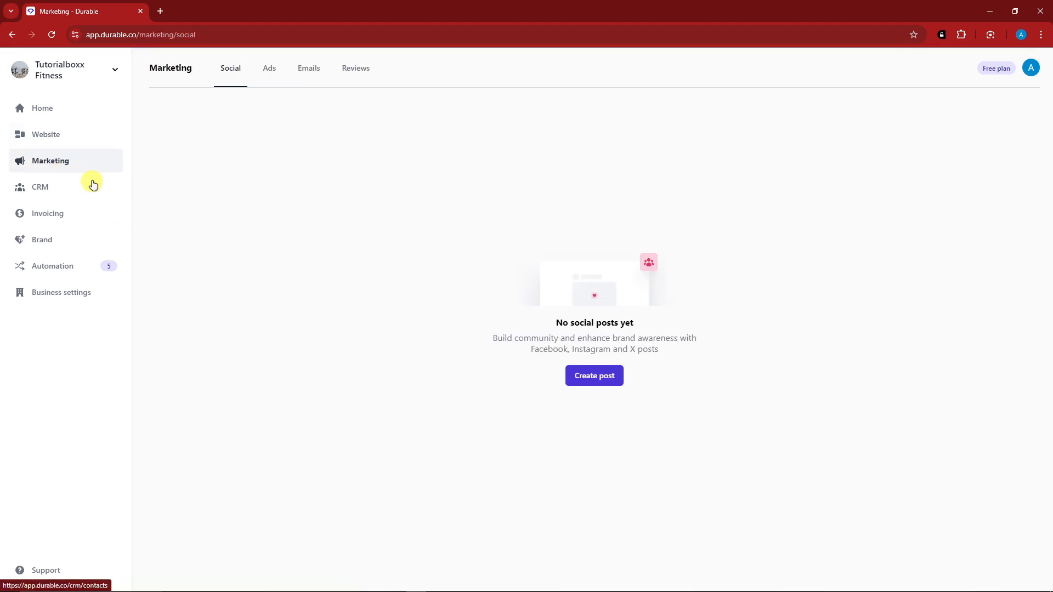
click(270, 71)
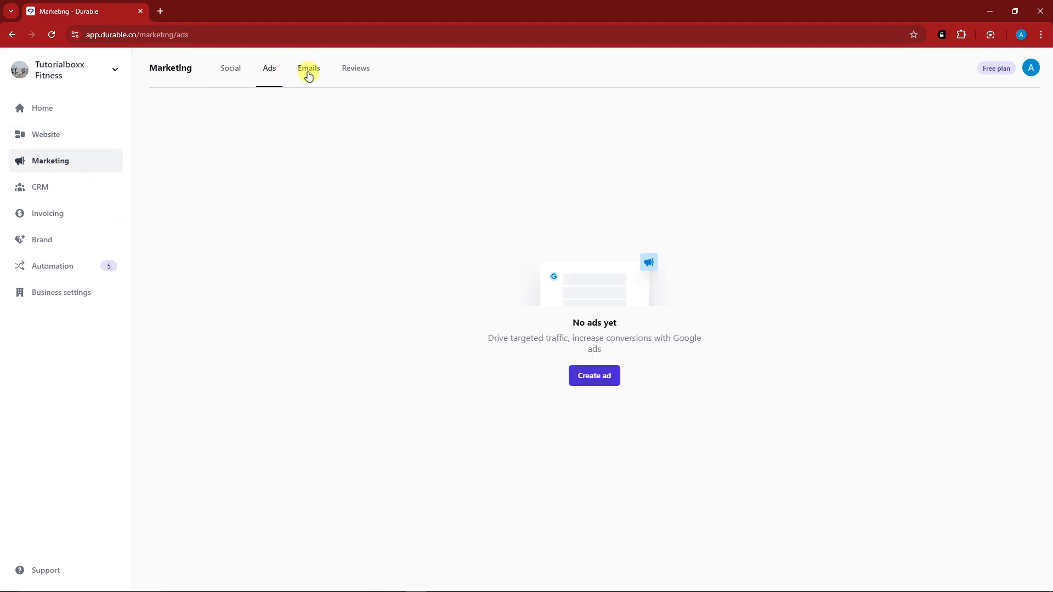
click(307, 73)
click(355, 76)
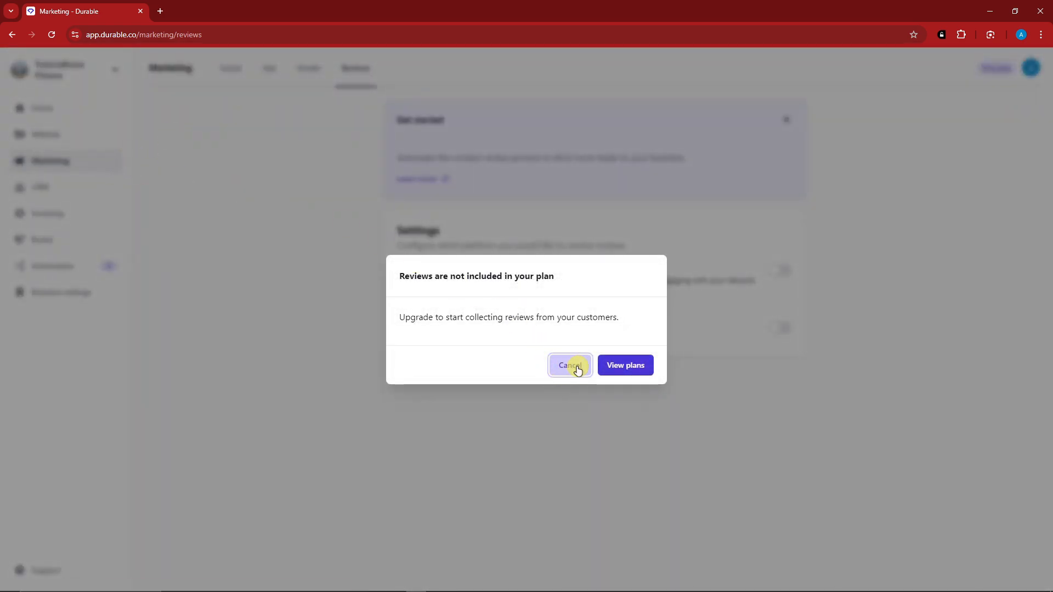
click(577, 370)
- Look through the CRM contacts, invoicing, brand kit and automation feed pages
click(61, 186)
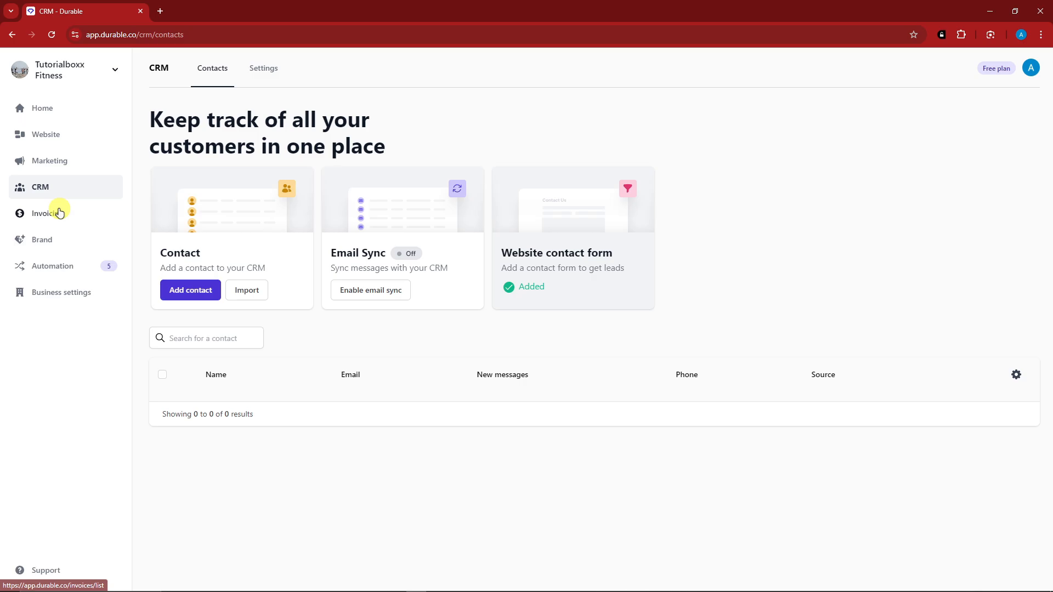
click(59, 213)
click(64, 238)
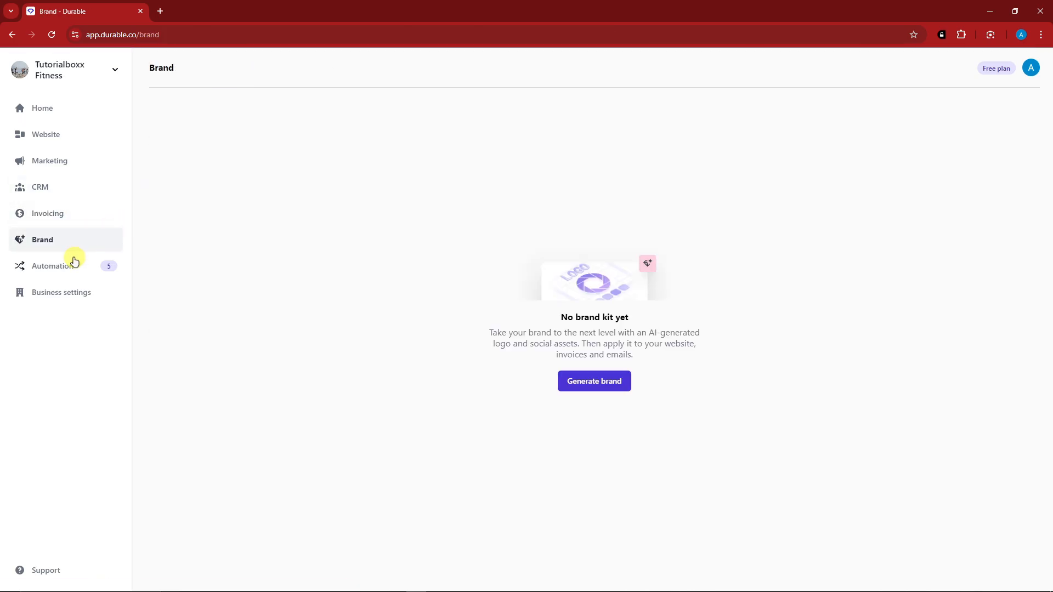
click(75, 264)
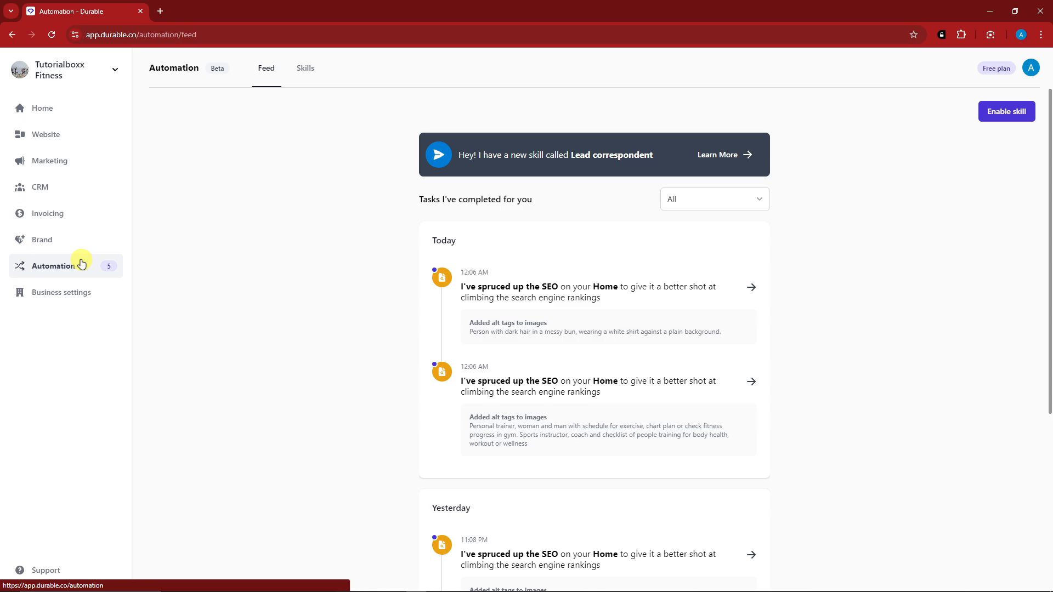
- Examine the business settings, covering the business details, users, insurance, structure, AI settings and subscription plan
click(69, 291)
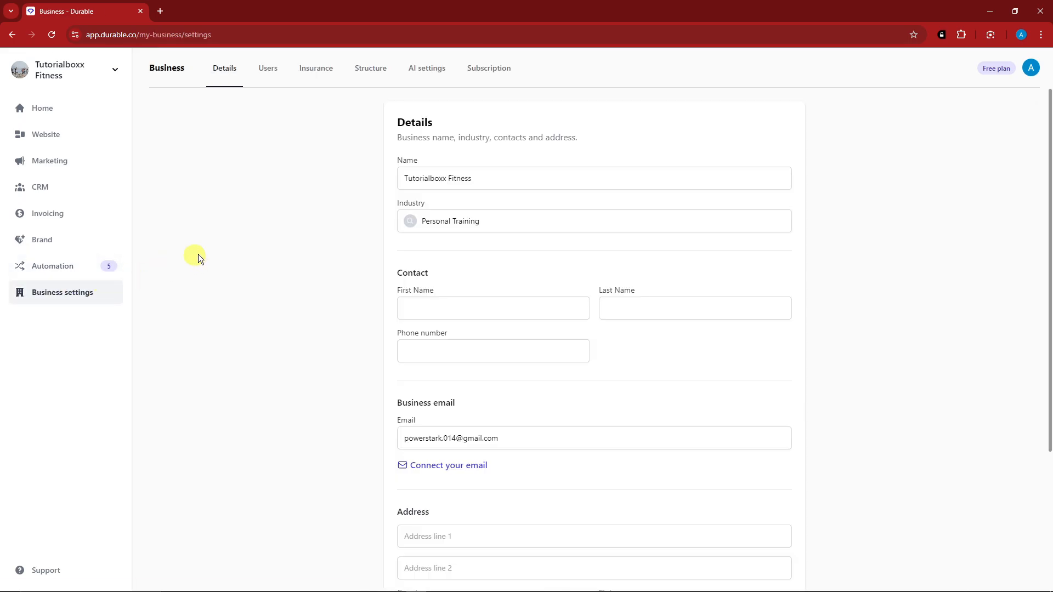
scroll(469, 238, down, 1)
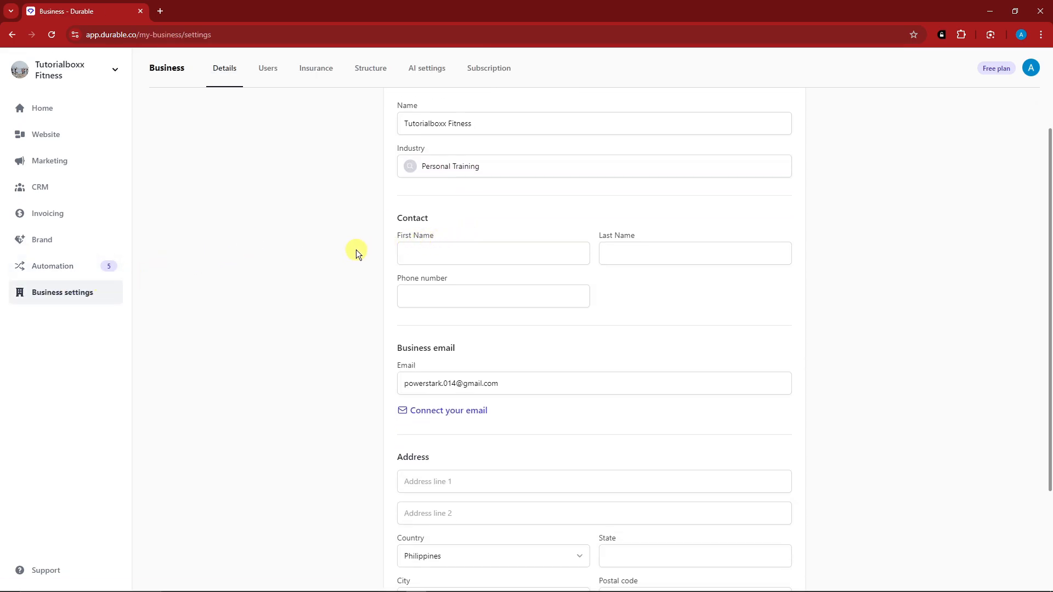
scroll(439, 285, down, 3)
scroll(494, 329, up, 4)
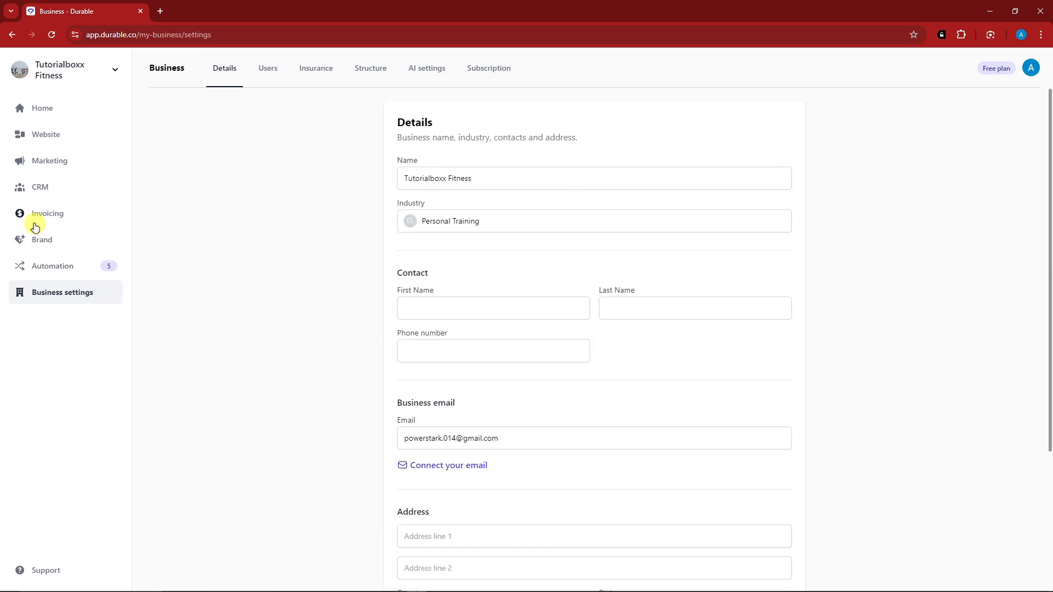
click(269, 70)
click(310, 75)
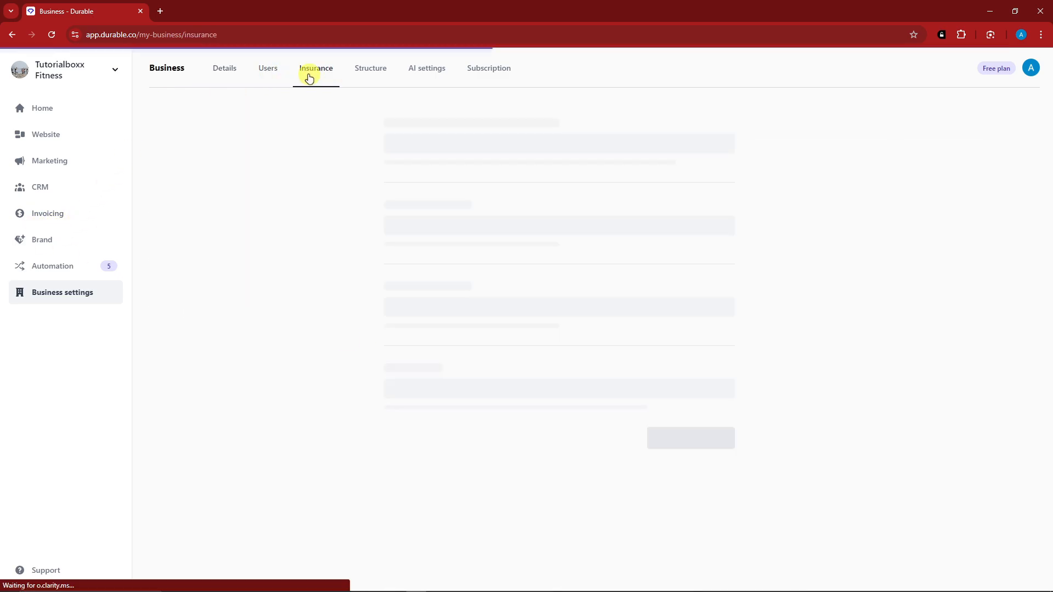
click(384, 71)
click(427, 69)
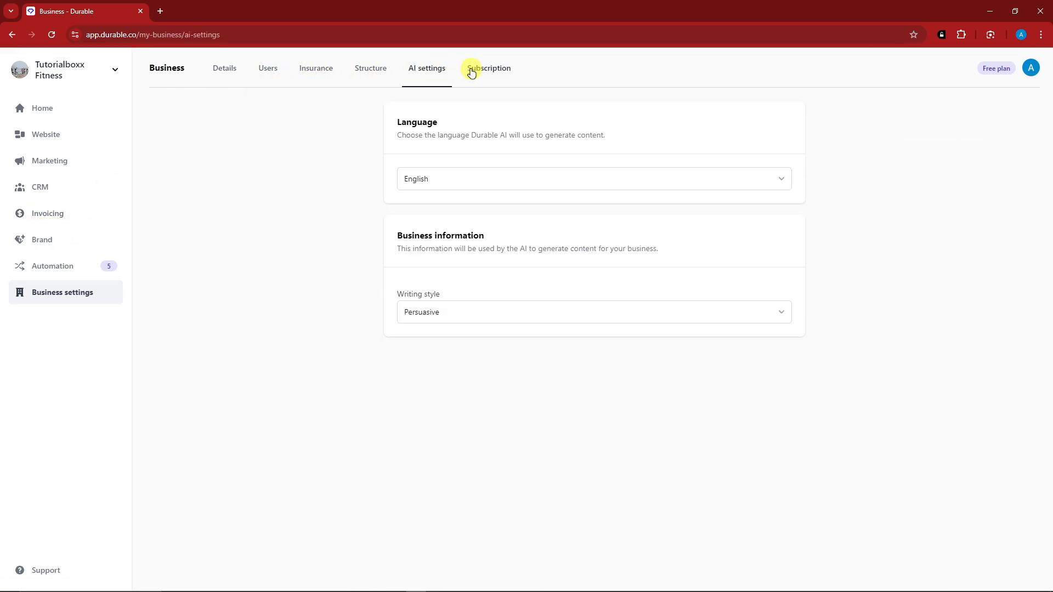
click(471, 71)
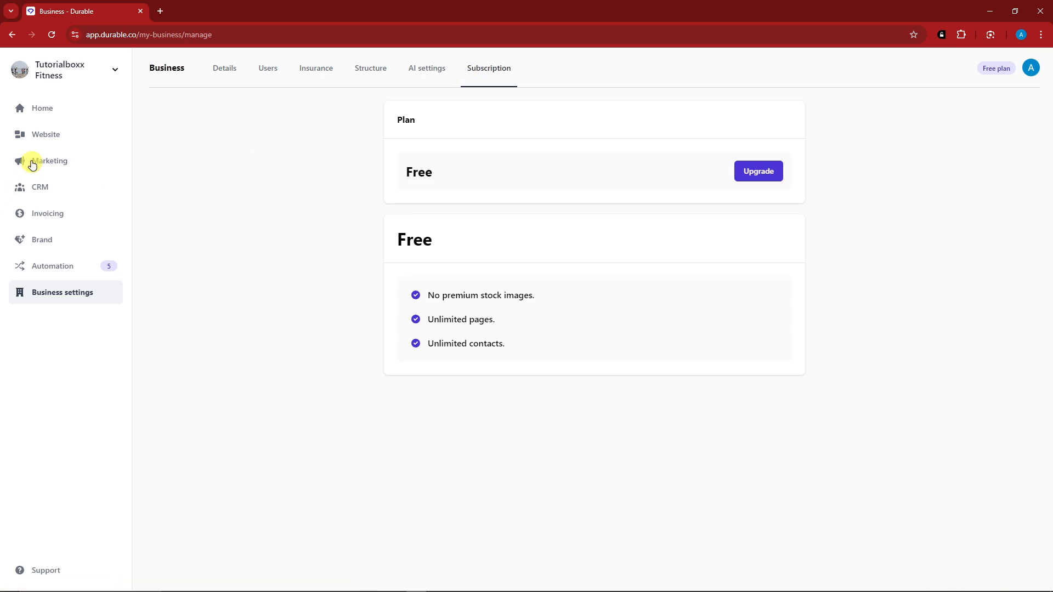
- Revisit the marketing page and look over the website's full analytics page
click(58, 163)
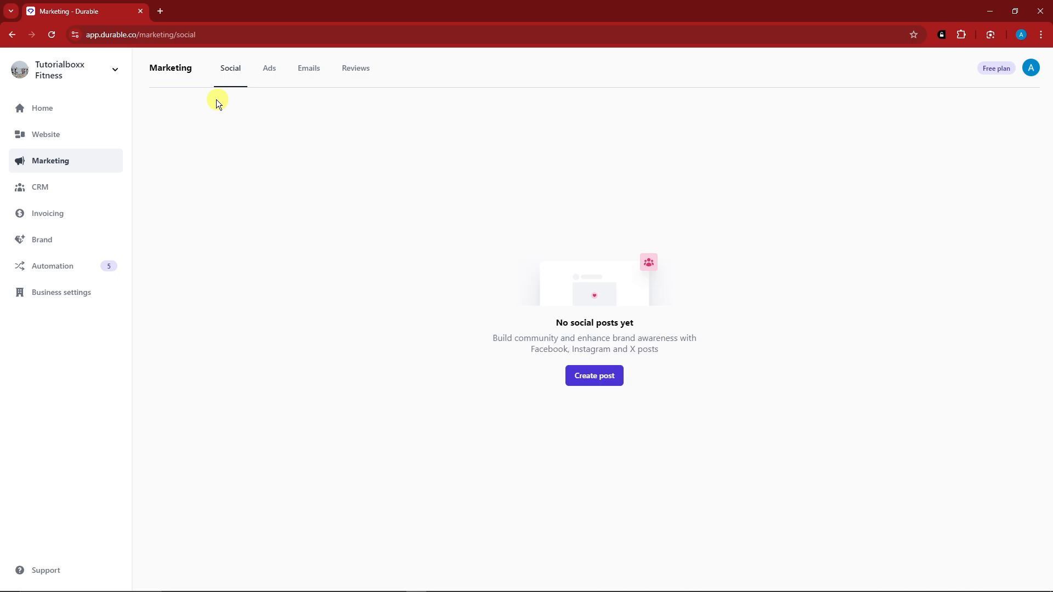
click(59, 140)
click(268, 75)
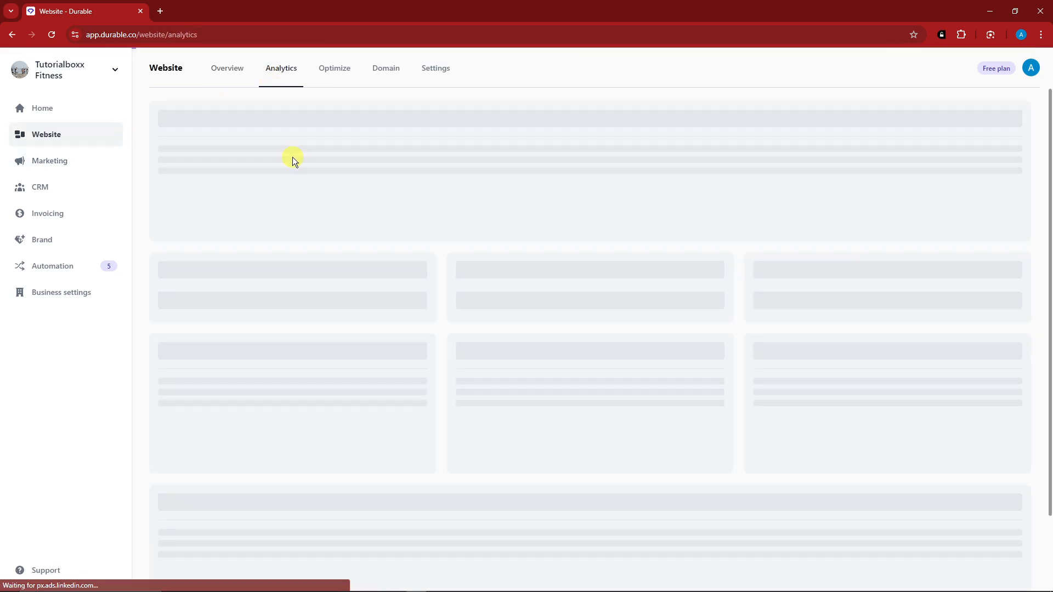
scroll(537, 272, down, 5)
scroll(604, 305, up, 5)
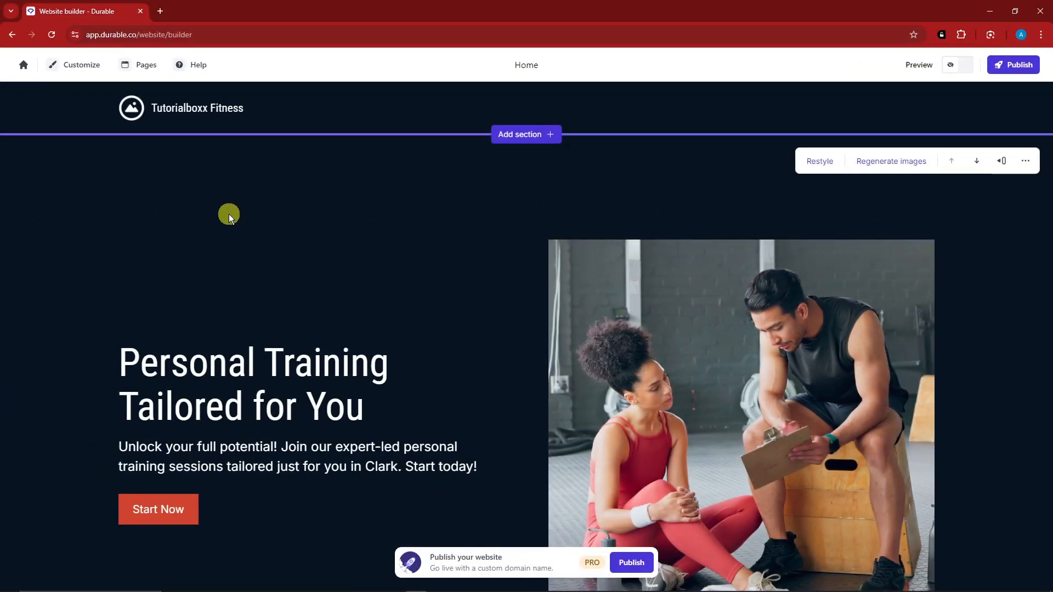
- Look over the home page's hero and logo sections in the builder and view the page management options
scroll(448, 310, down, 4)
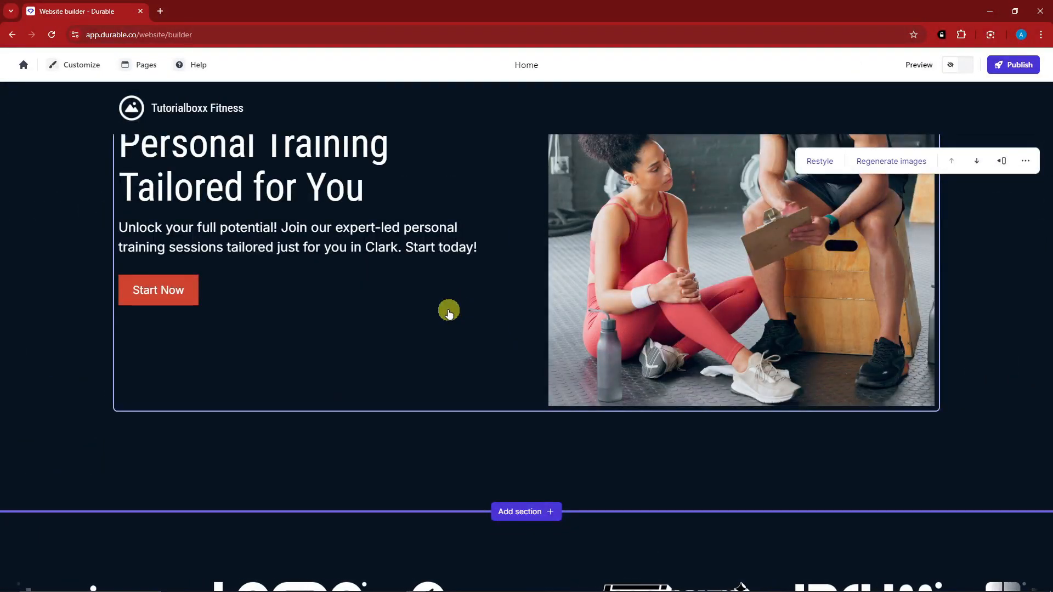
scroll(448, 310, up, 4)
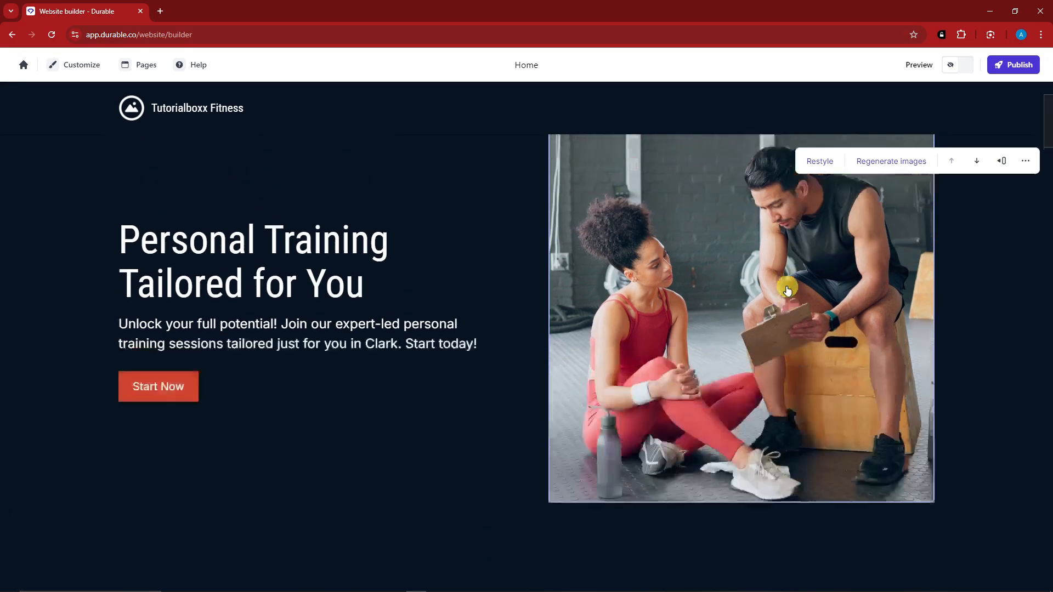
scroll(769, 314, down, 2)
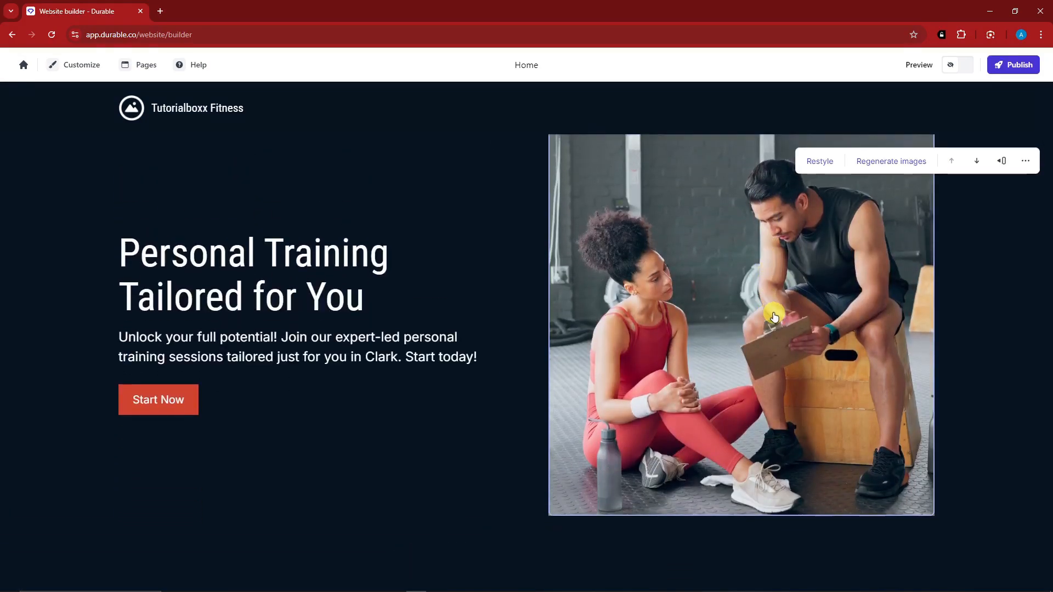
scroll(774, 317, down, 6)
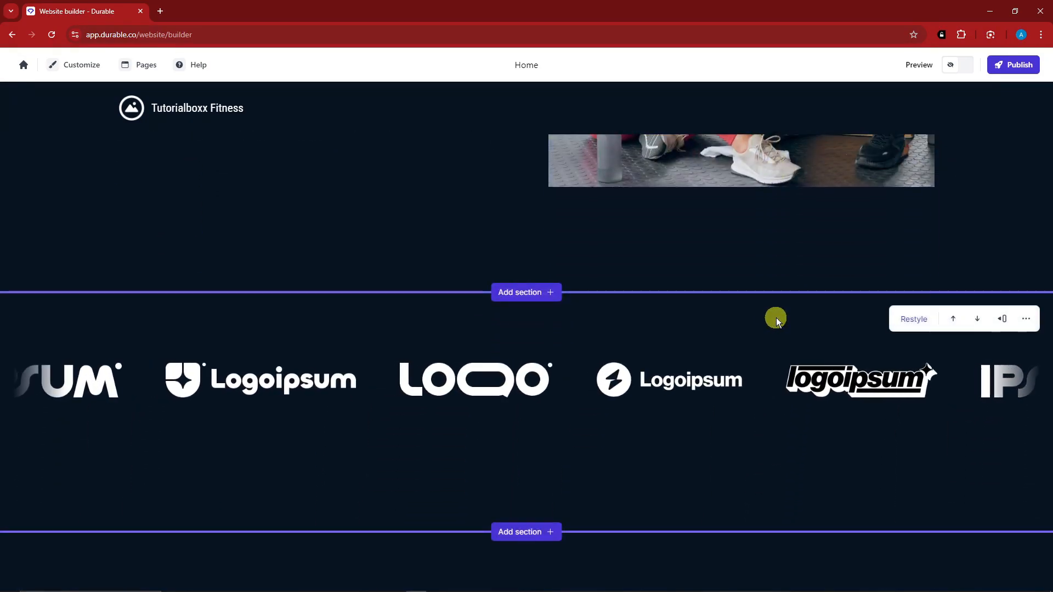
click(132, 65)
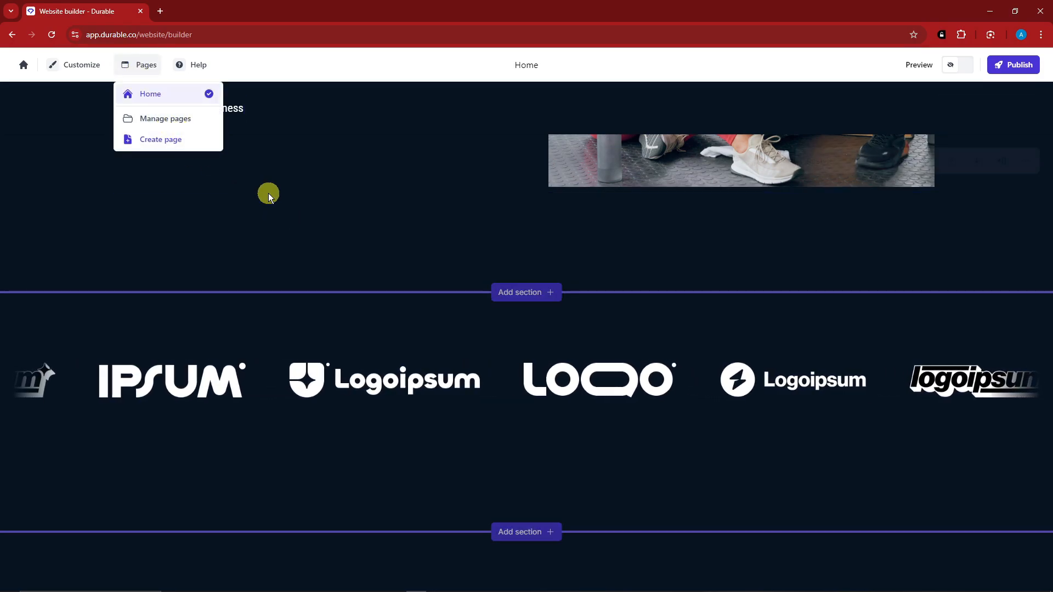
click(384, 70)
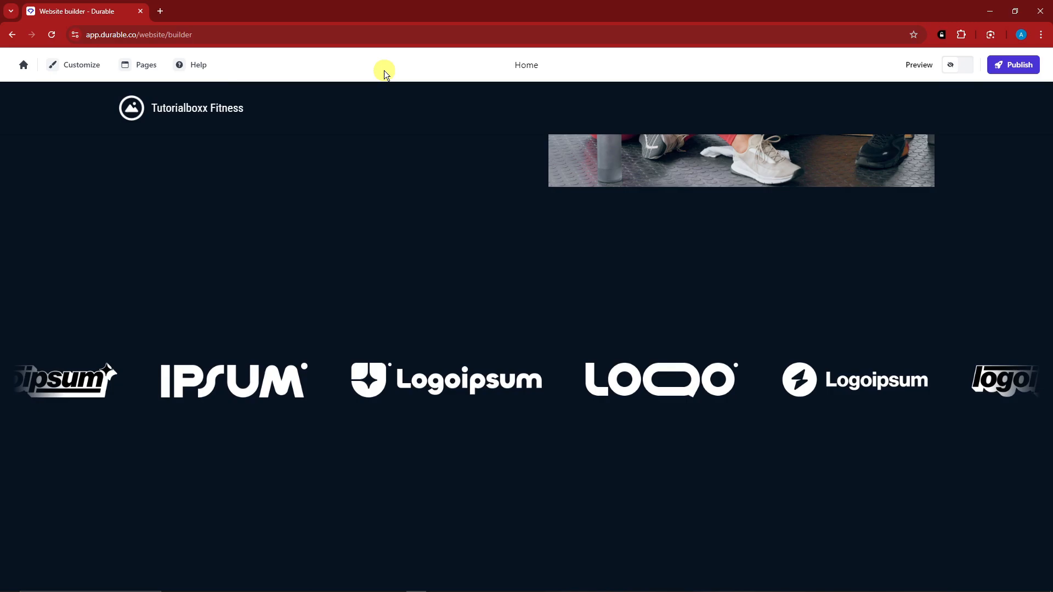
- Preview the website in desktop, tablet and mobile layouts, and return to the editing view
click(949, 67)
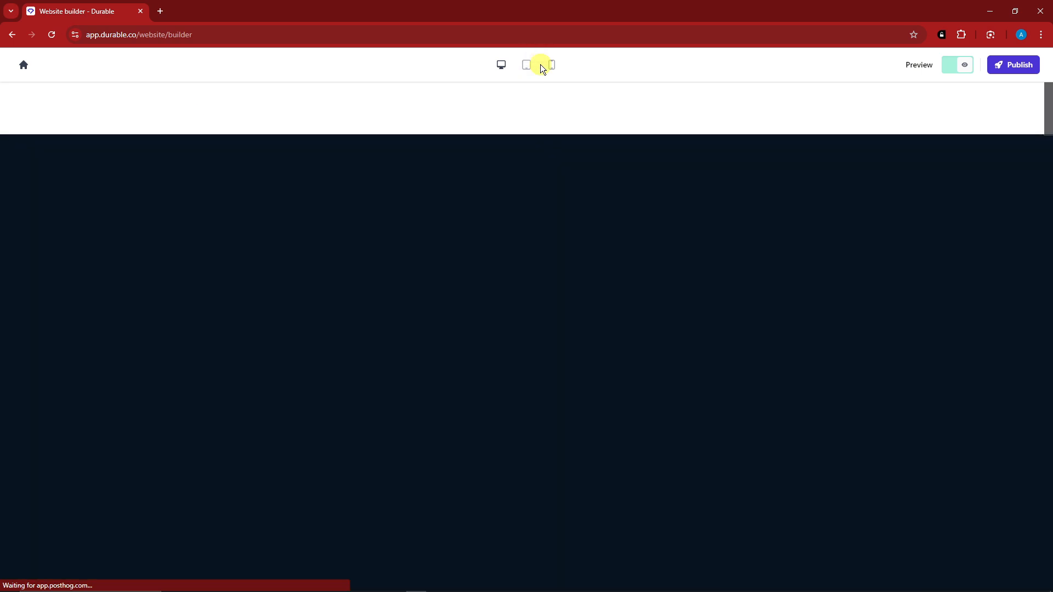
scroll(519, 193, down, 5)
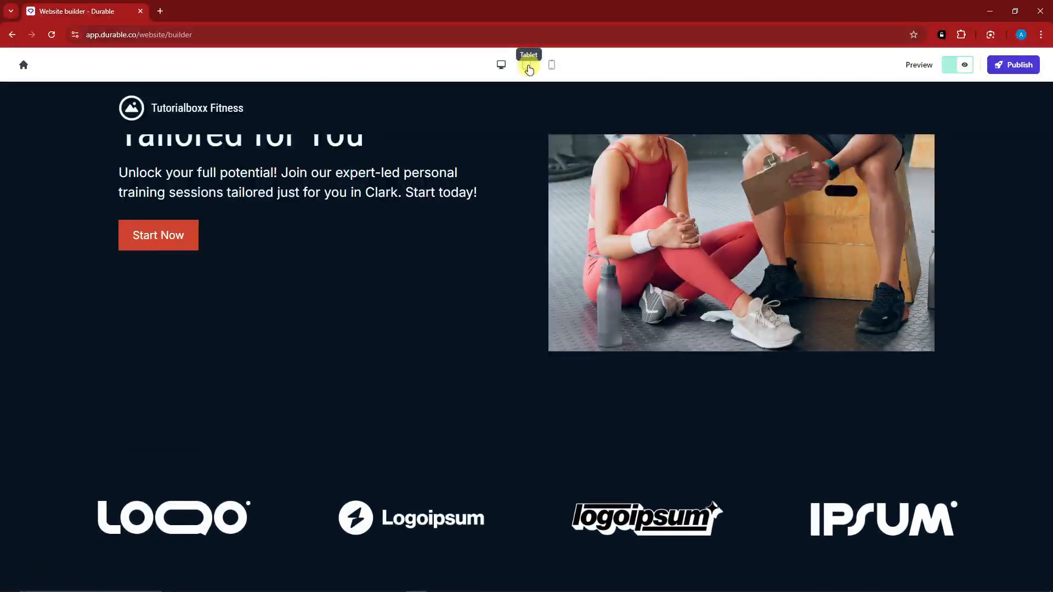
click(528, 67)
click(552, 66)
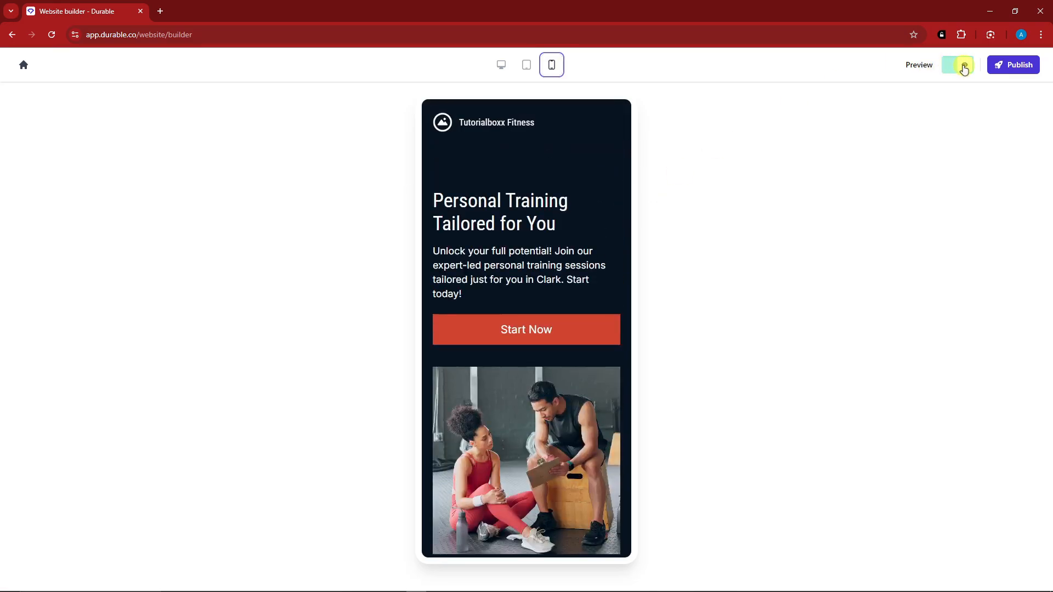
click(964, 66)
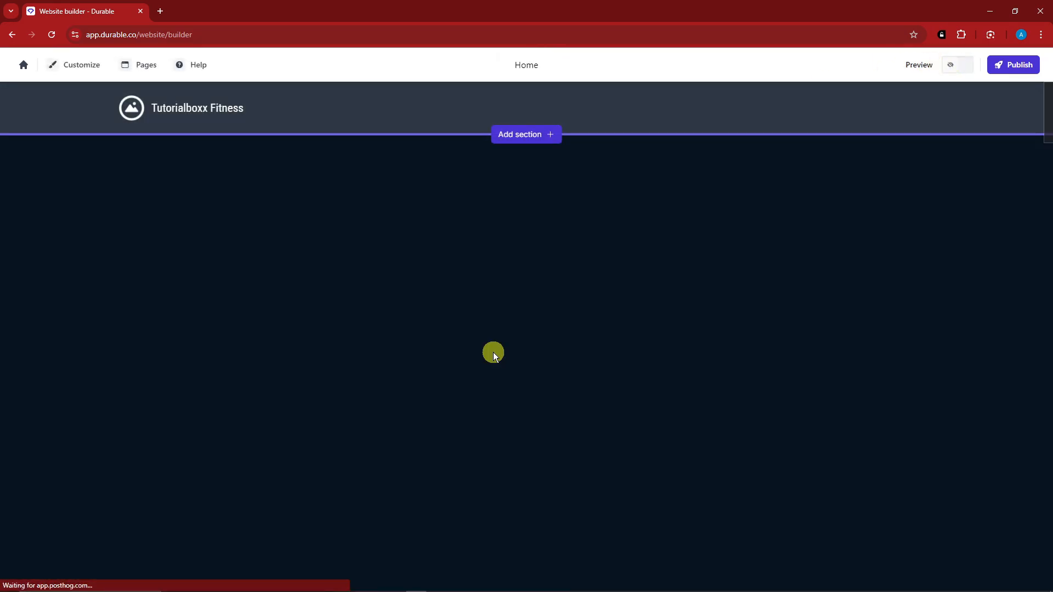
scroll(494, 352, down, 9)
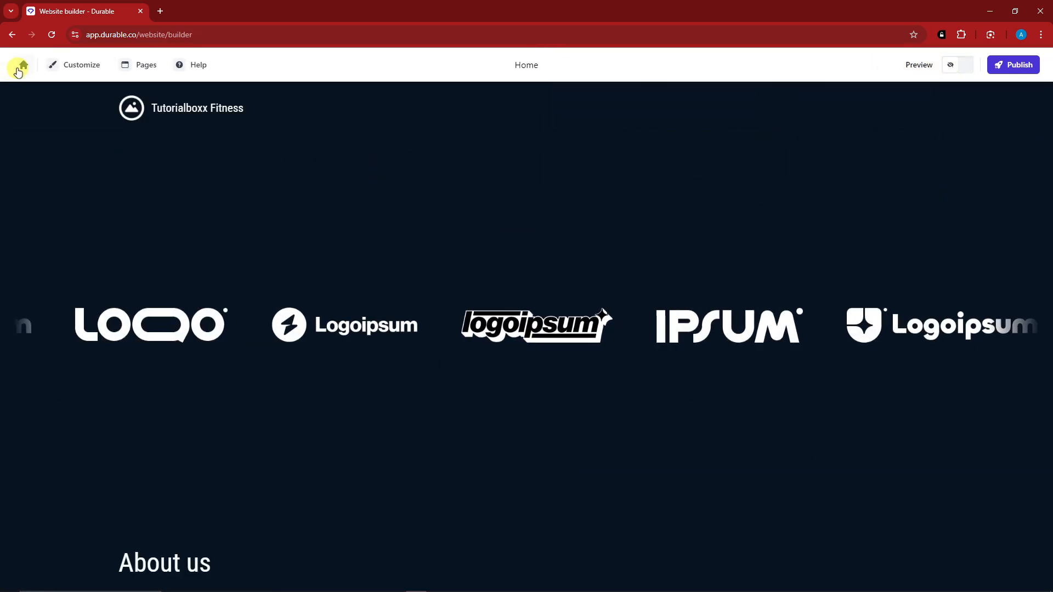
- Go back to the dashboard and revisit the marketing emails, invoicing and CRM contacts pages
click(19, 69)
click(46, 166)
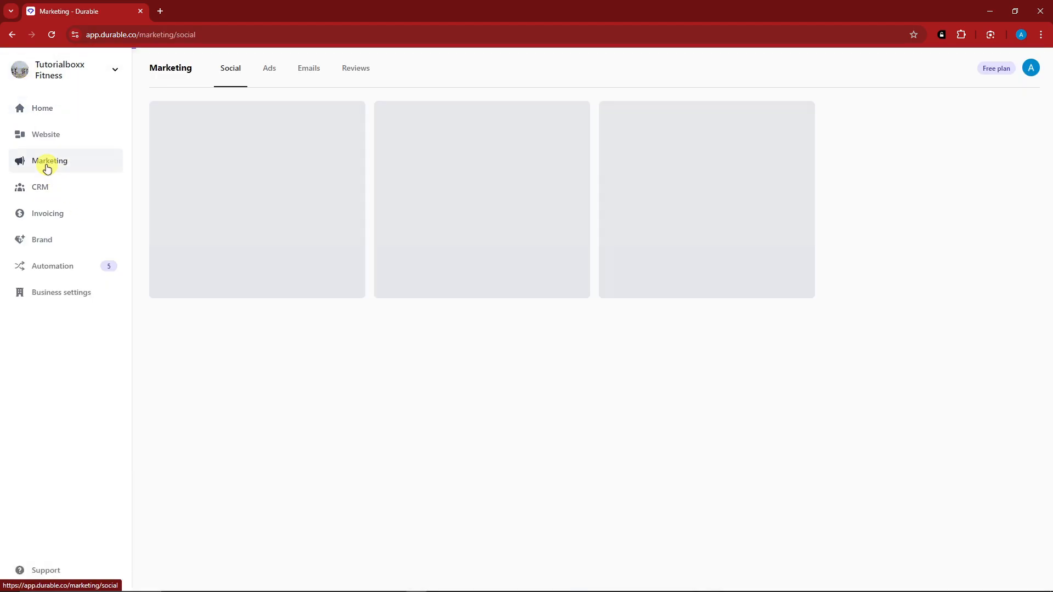
click(310, 74)
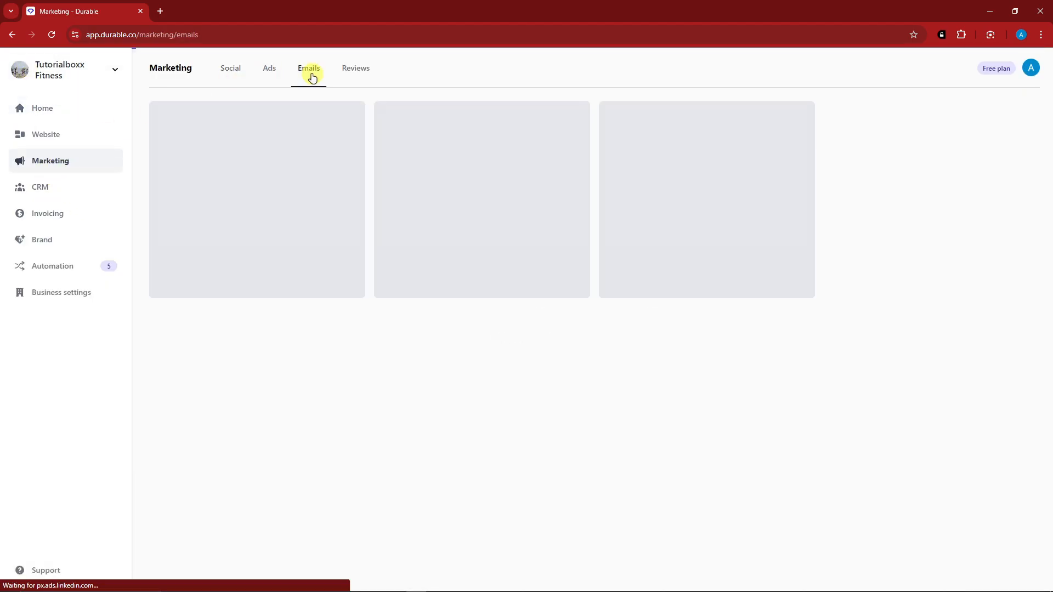
click(58, 215)
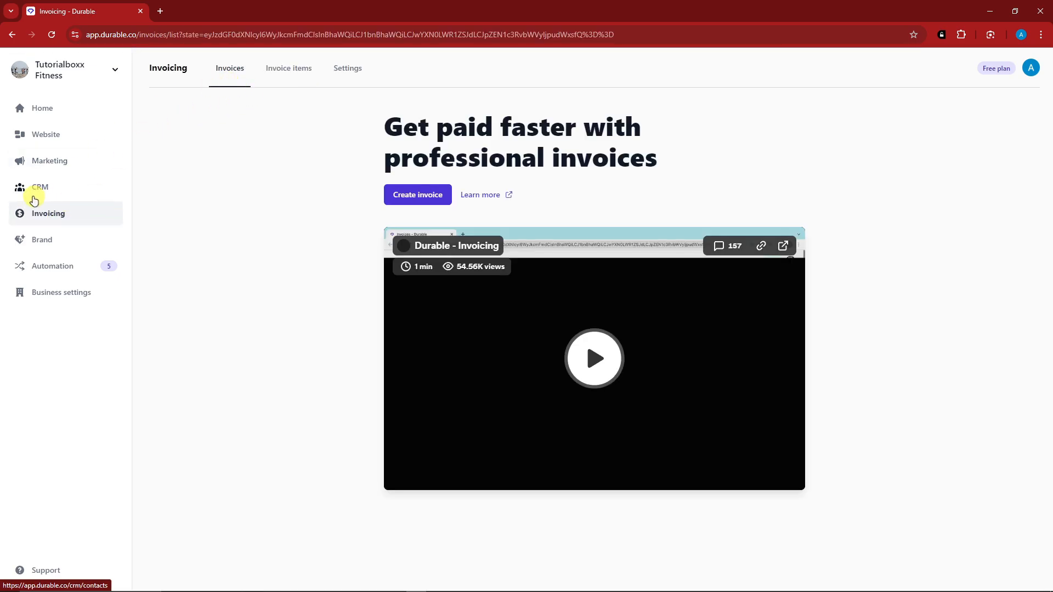
click(68, 194)
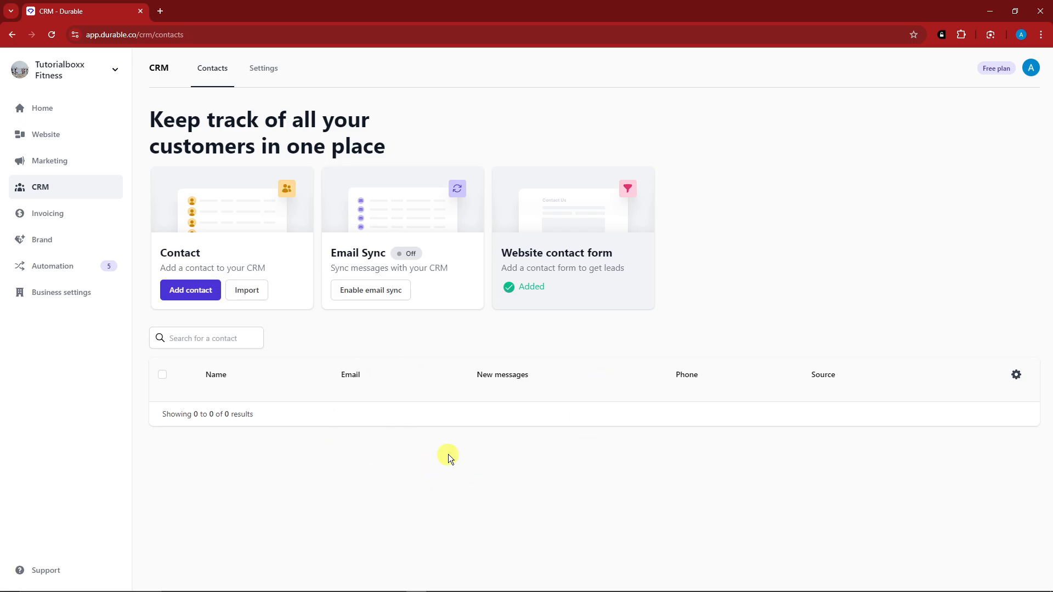
- Look over the dashboard's home page with its automation, website, CRM, invoicing and business cards
click(46, 106)
scroll(882, 393, down, 2)
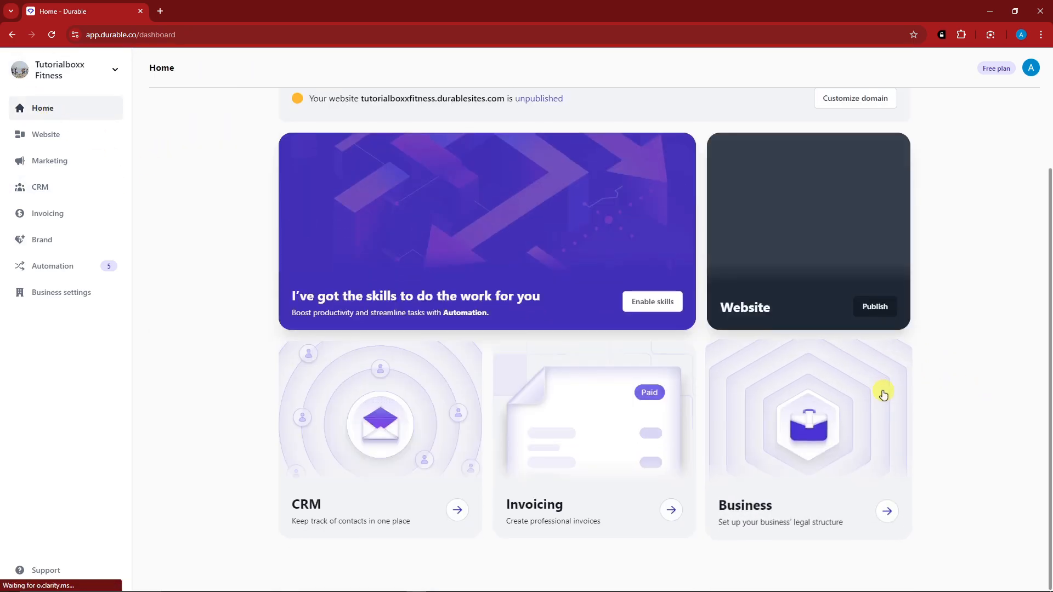
scroll(871, 388, up, 2)
scroll(823, 313, down, 2)
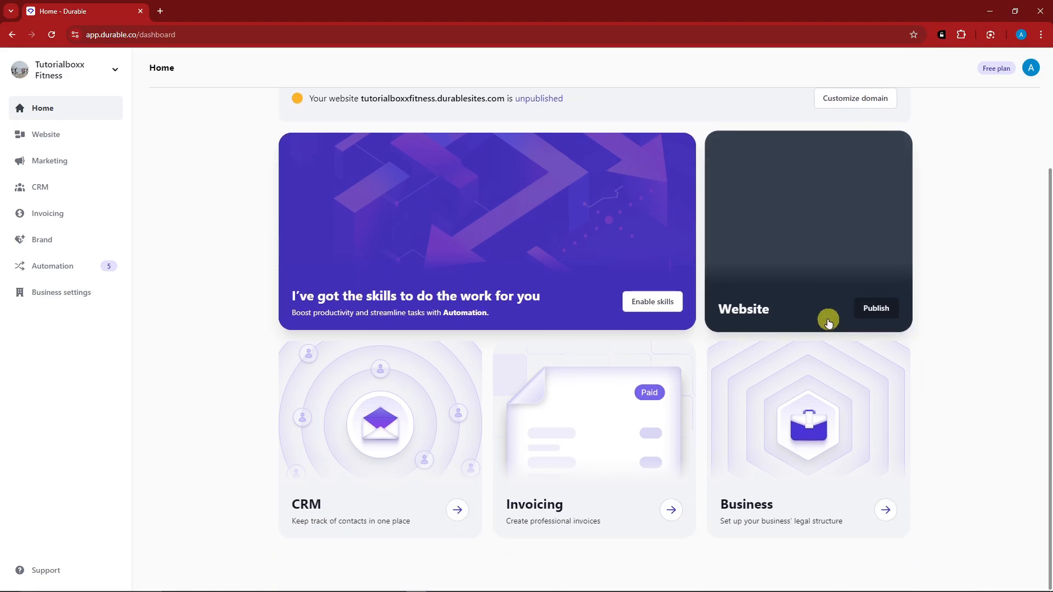
- Open the website in the builder, bring up the publishing plans to review their yearly prices, and close them
click(825, 303)
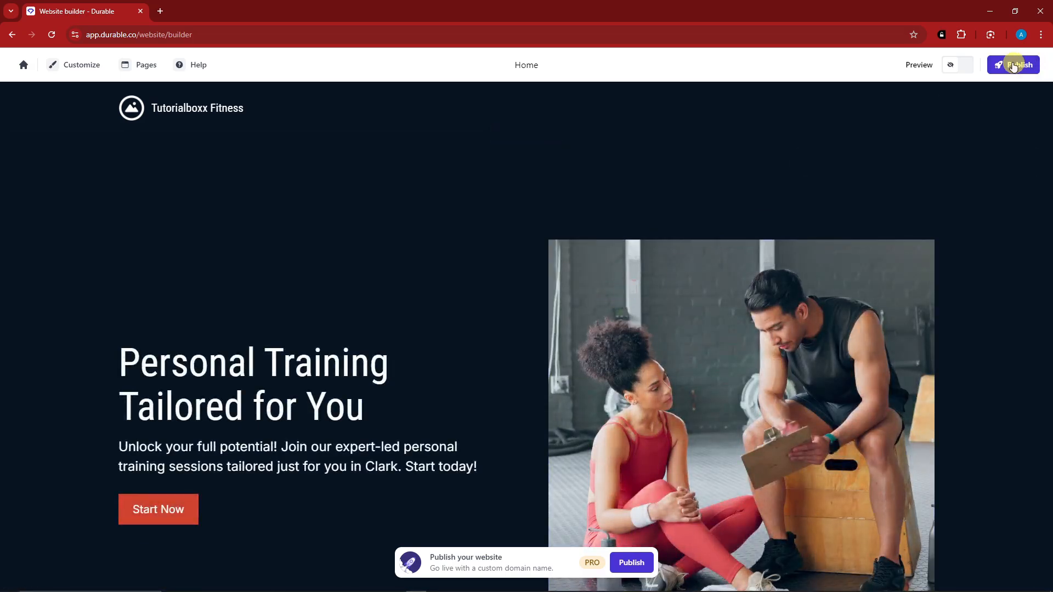
click(1013, 66)
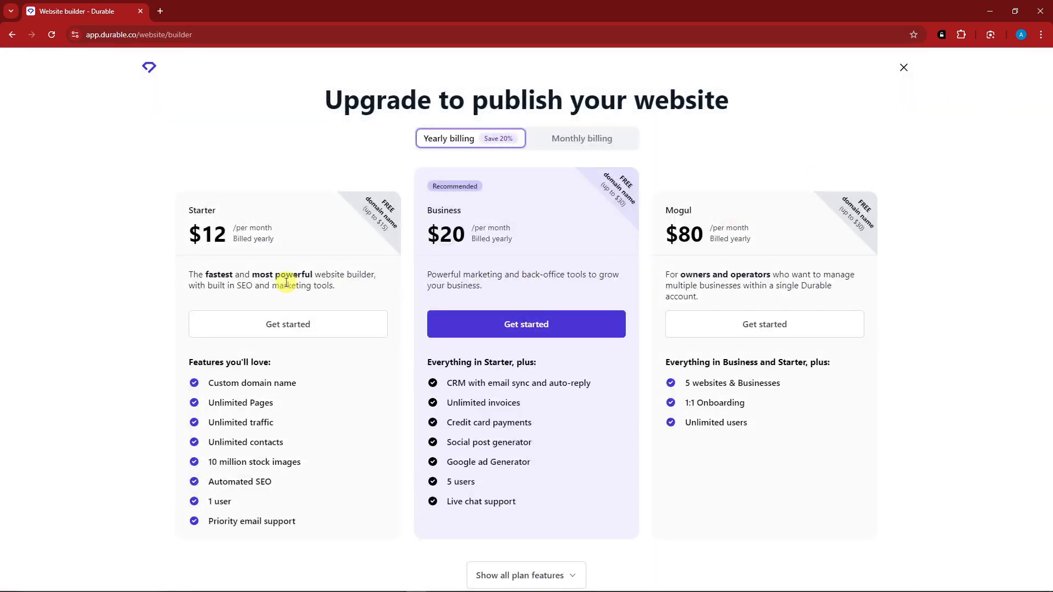
scroll(386, 284, down, 2)
scroll(386, 284, up, 2)
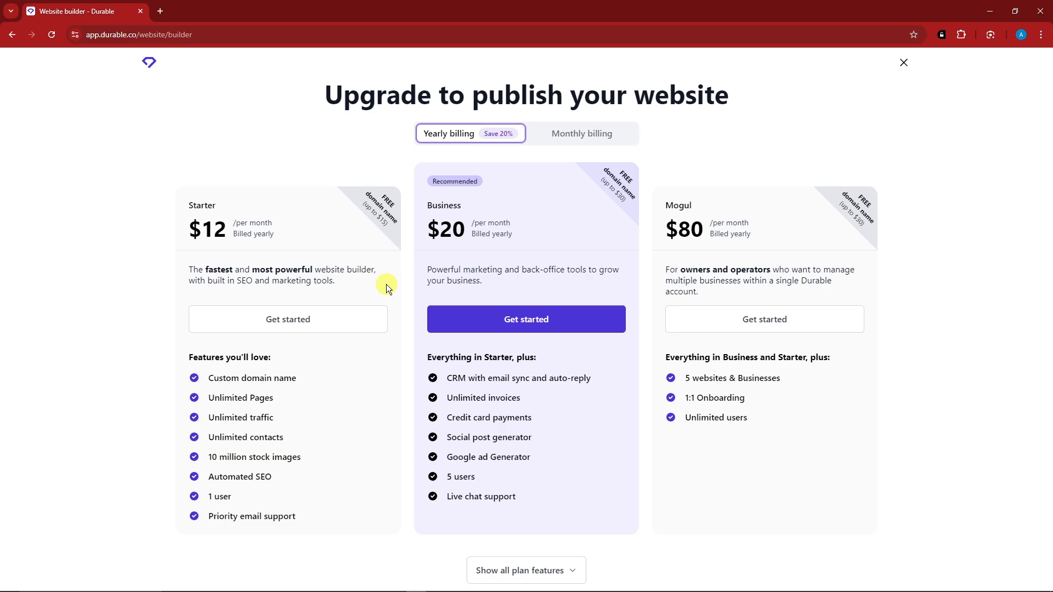
click(903, 69)
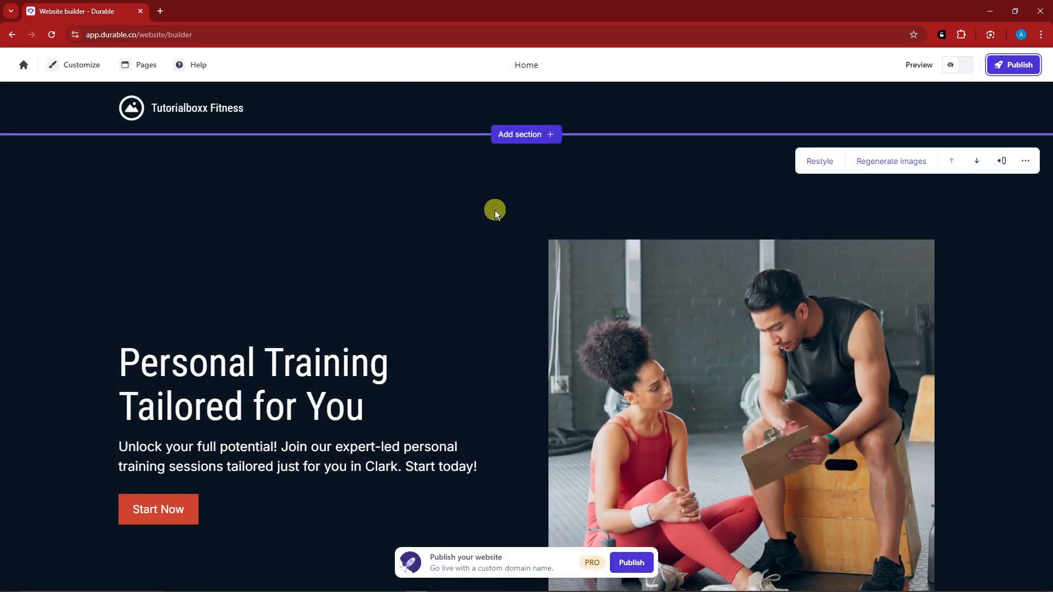
- Reopen the publishing plans from the builder and examine the full feature comparison of Starter, Business and Mogul
scroll(494, 209, down, 8)
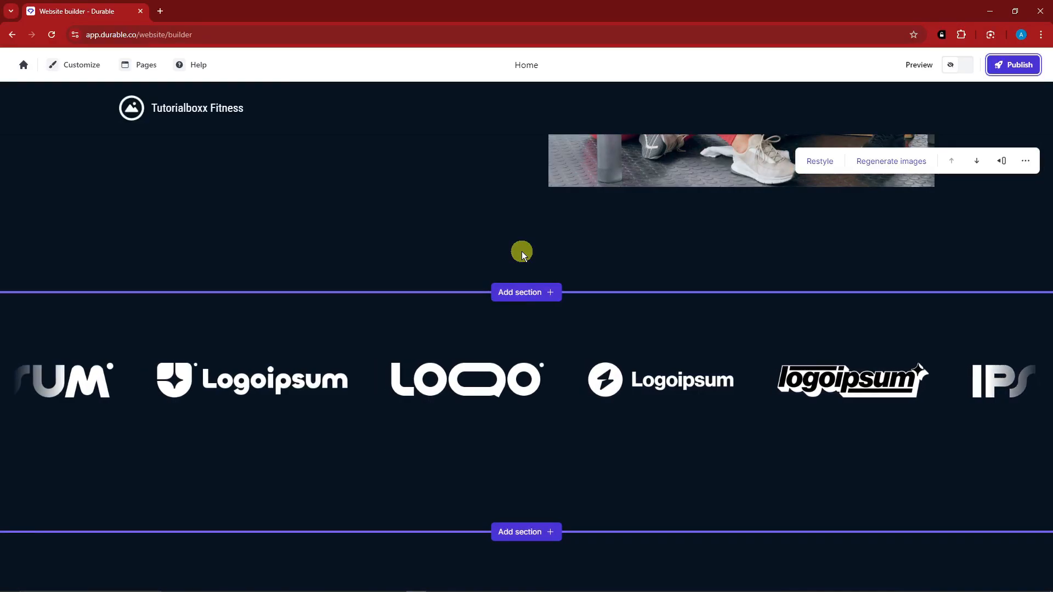
scroll(531, 266, up, 8)
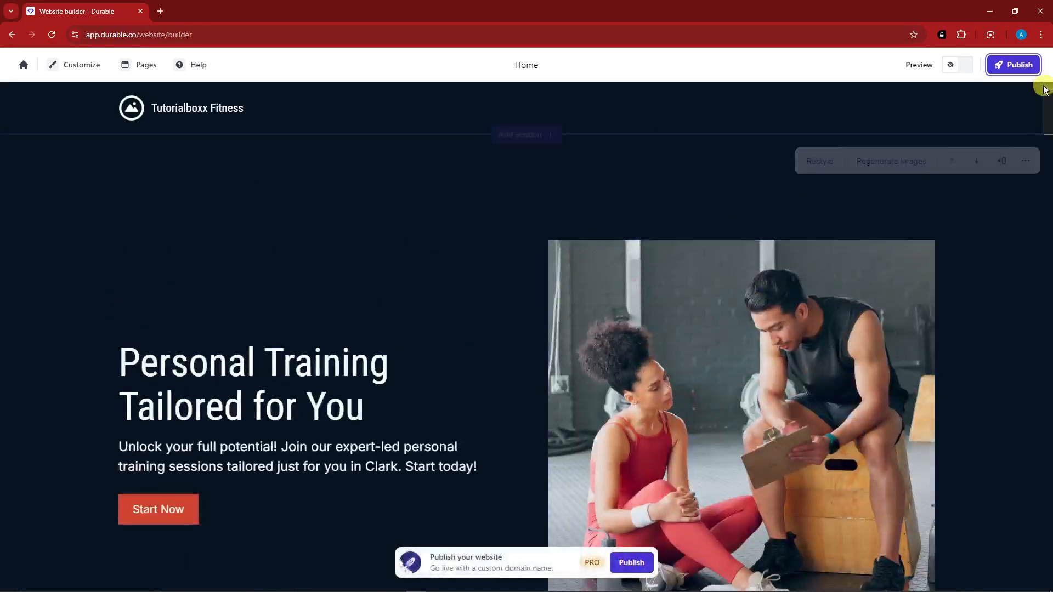
click(1015, 65)
scroll(359, 269, down, 1)
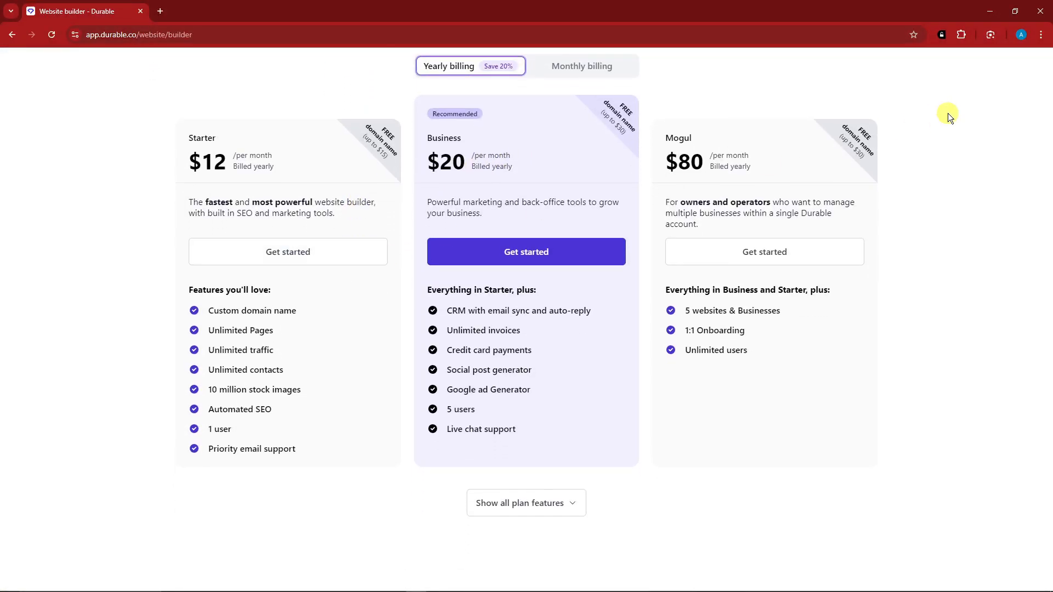
click(538, 500)
scroll(540, 476, down, 7)
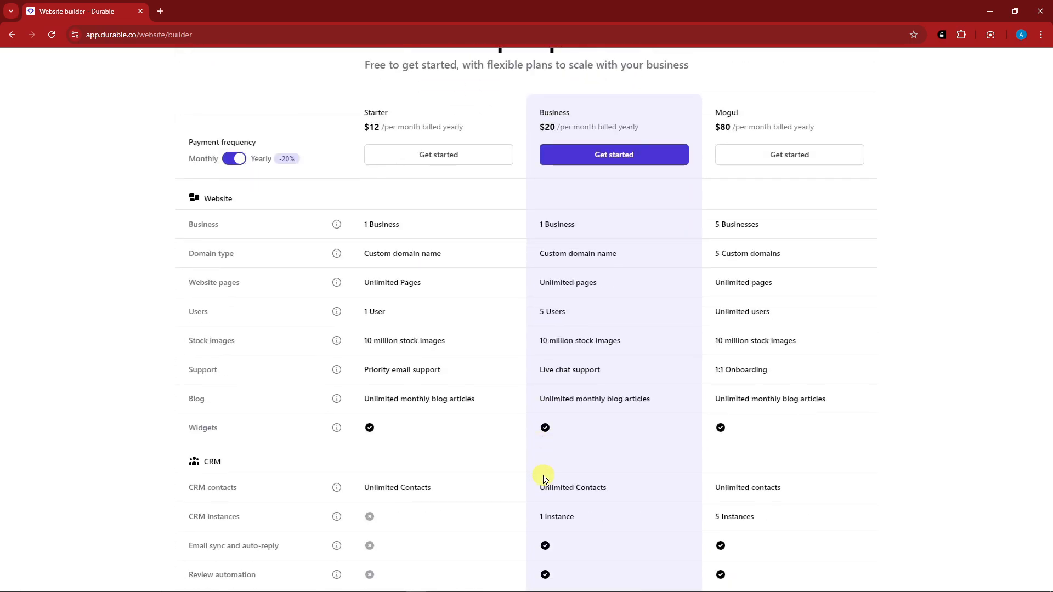
- Go back to the website overview and reopen the website for editing
click(12, 35)
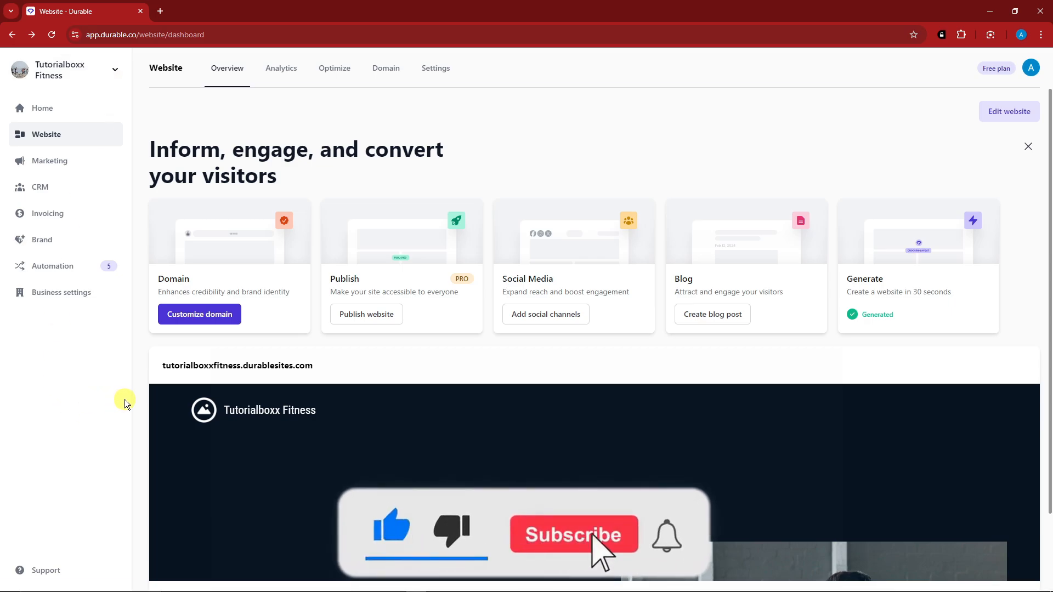
click(1010, 111)
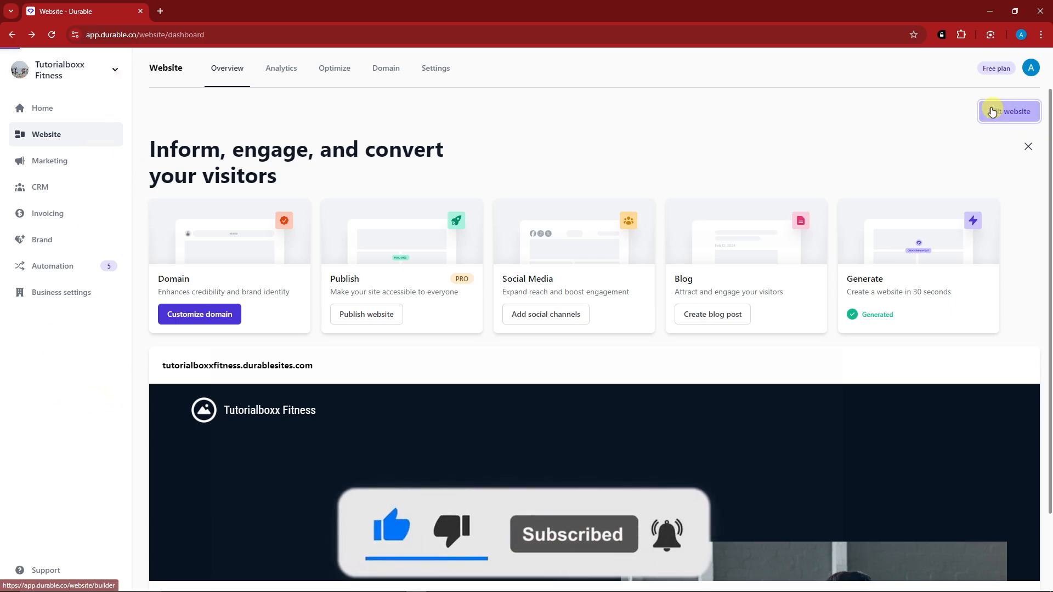